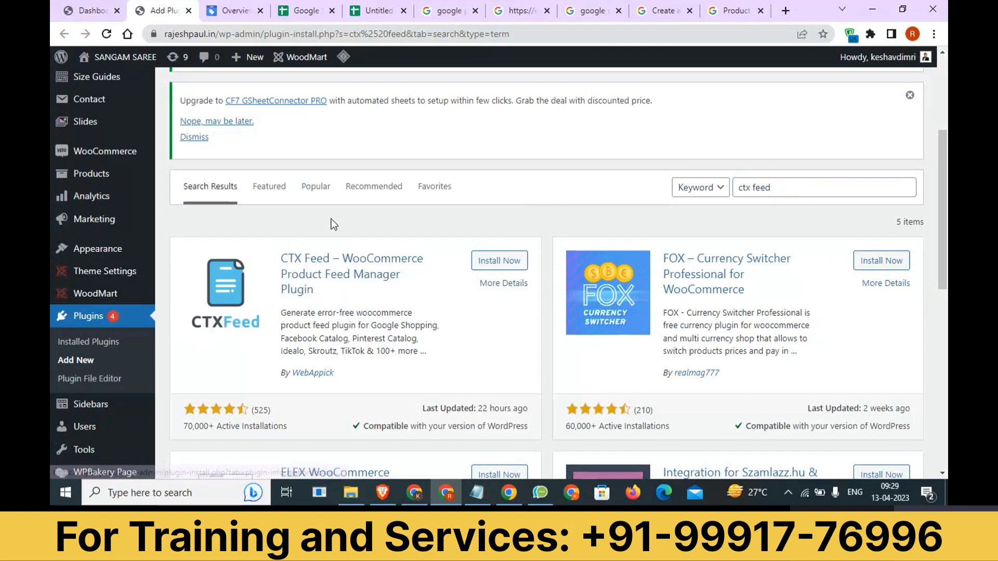
# Install and activate the CTX Feed – WooCommerce Product Feed Manager plugin
pyautogui.click(498, 261)
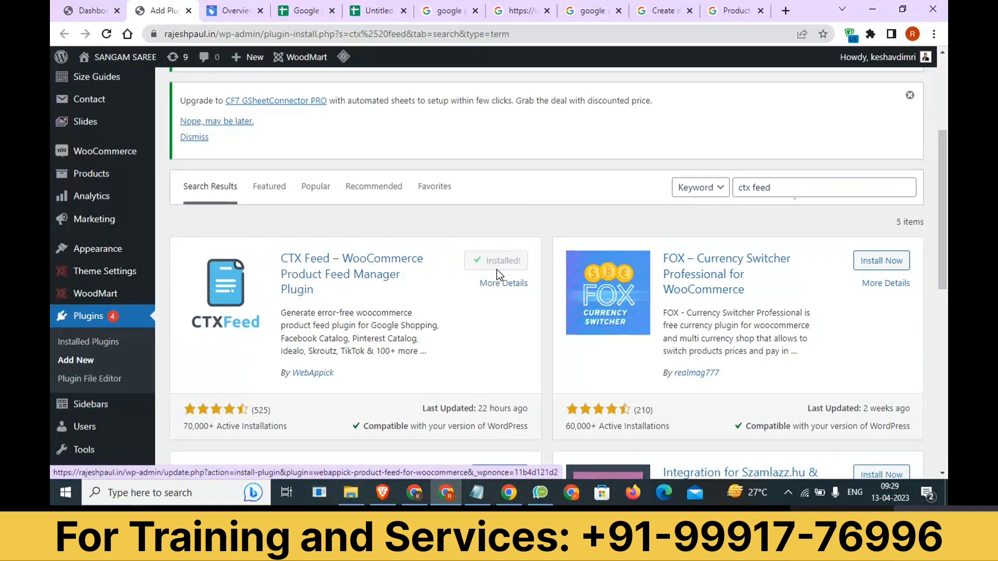
pyautogui.click(504, 267)
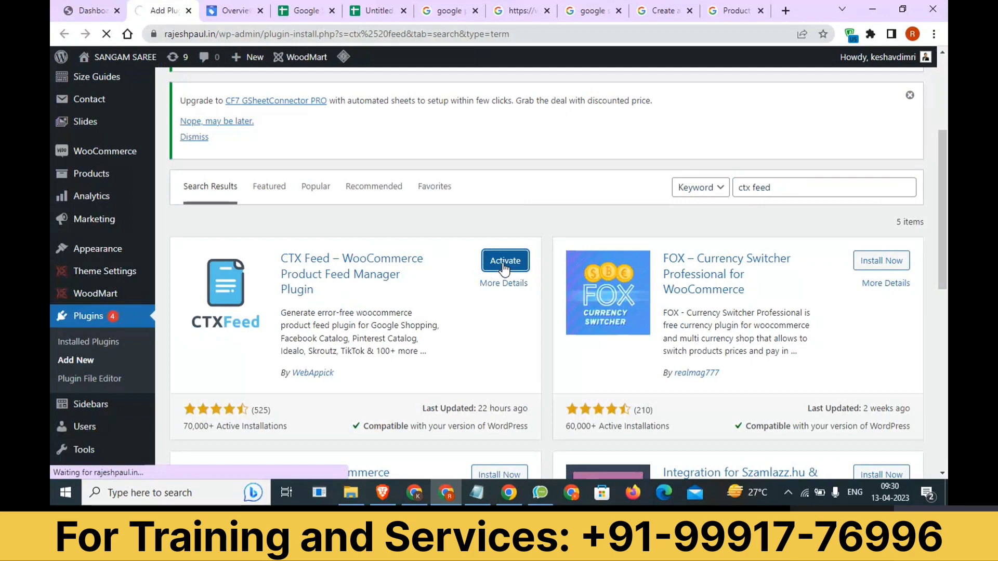
pyautogui.scroll(-3, 119, 311)
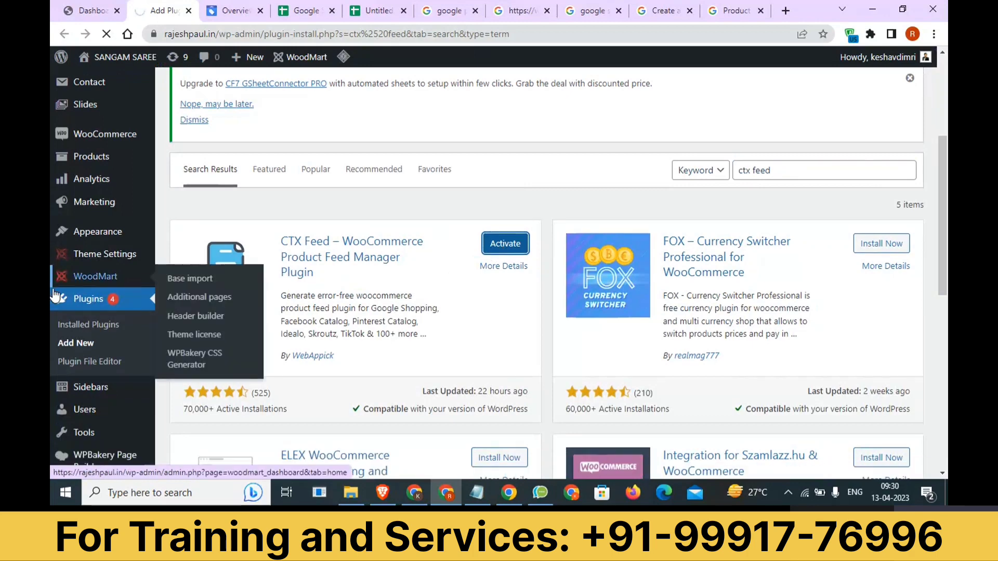
pyautogui.scroll(5, 130, 384)
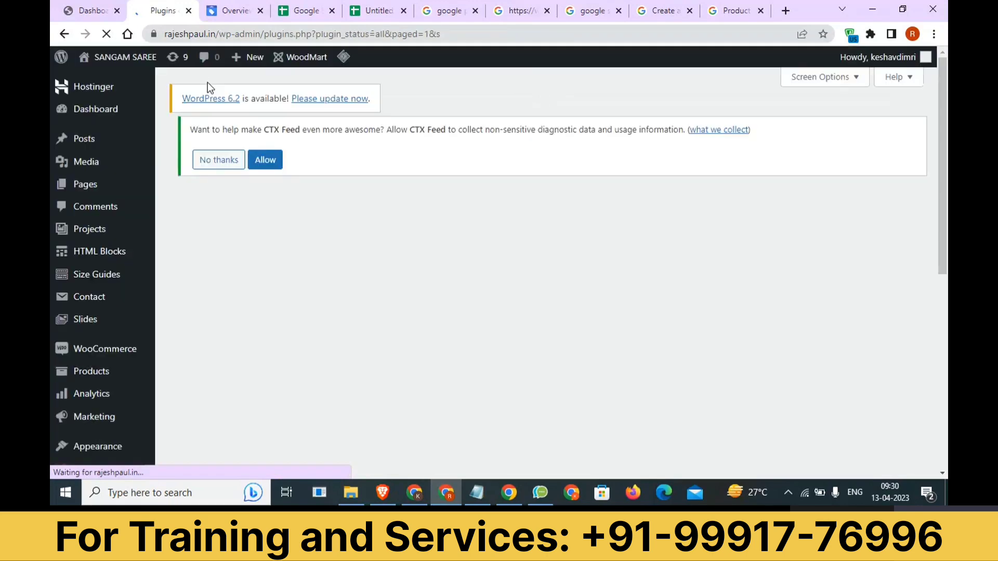
# Open the Make Feed page of the CTX Feed plugin
pyautogui.scroll(-4, 129, 353)
pyautogui.scroll(-5, 130, 353)
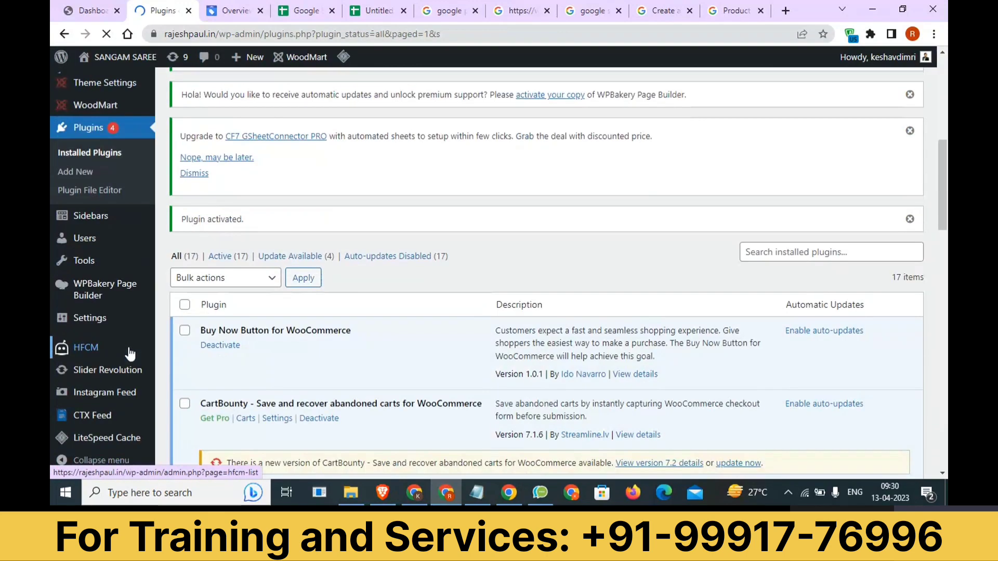
pyautogui.moveTo(98, 415)
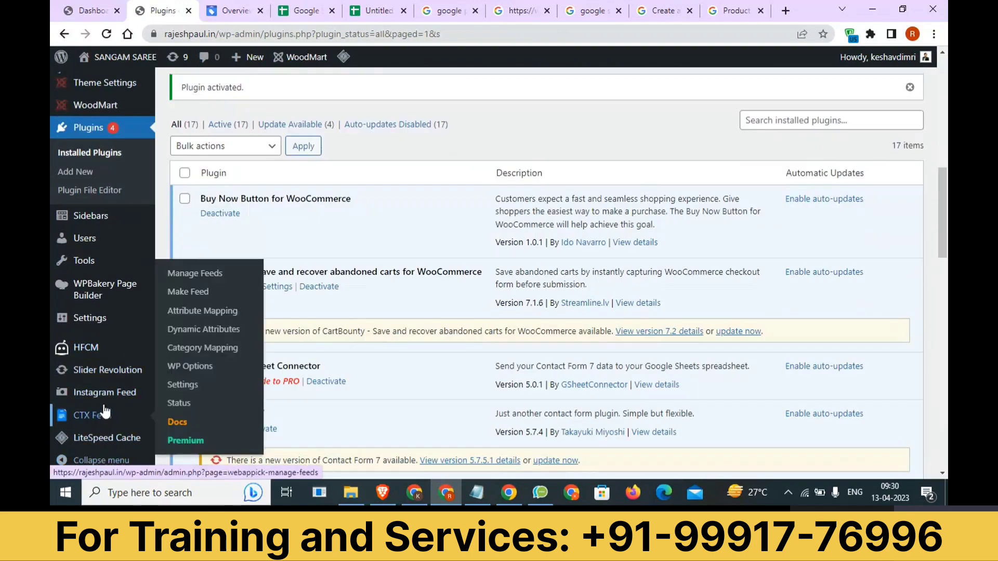
pyautogui.click(215, 292)
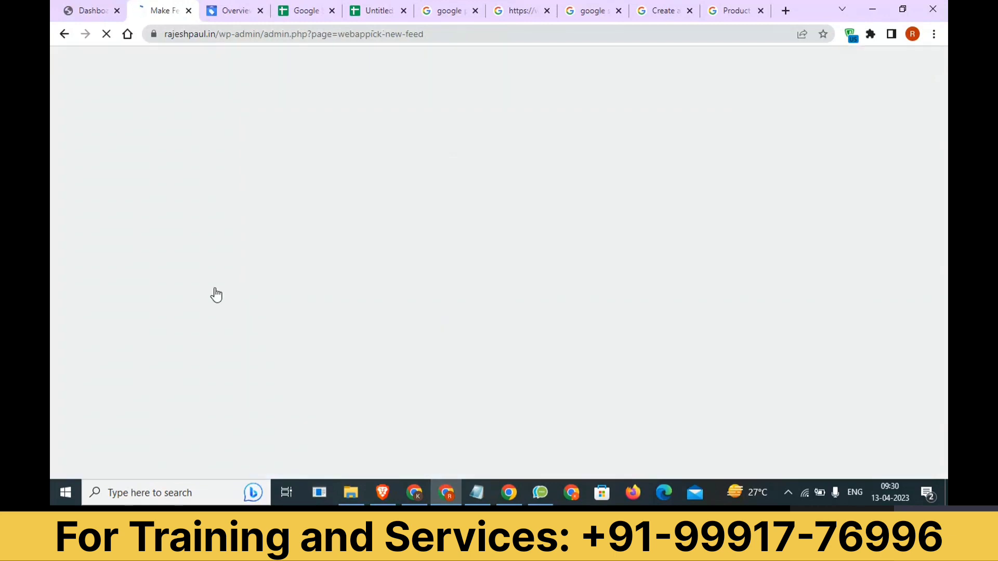
# Choose Google Shopping as the template for the new feed
pyautogui.scroll(-7, 445, 252)
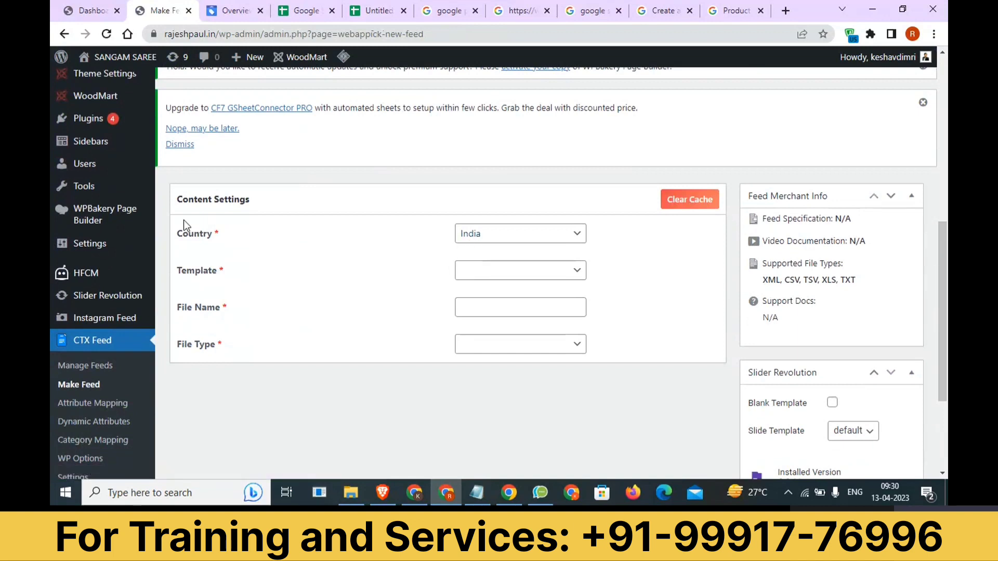
pyautogui.click(495, 282)
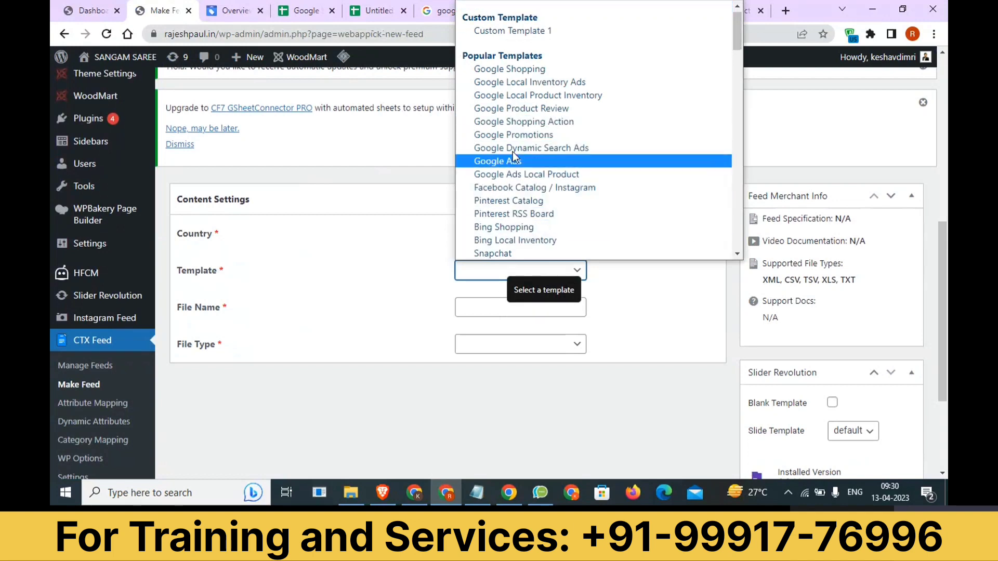
pyautogui.click(524, 72)
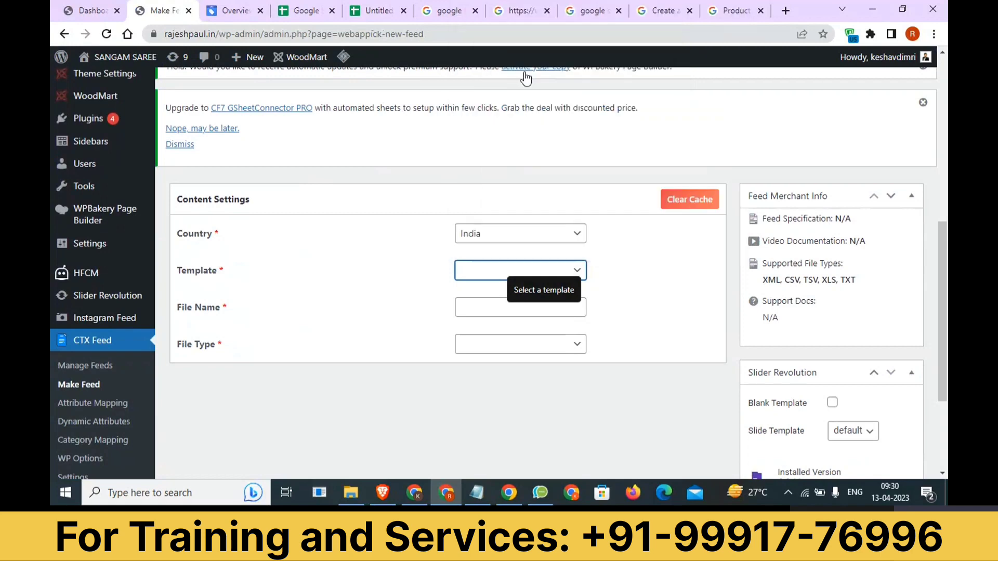
# Name the feed file "Sangam Saree Google feed" and set its file type to CSV
pyautogui.scroll(-3, 478, 162)
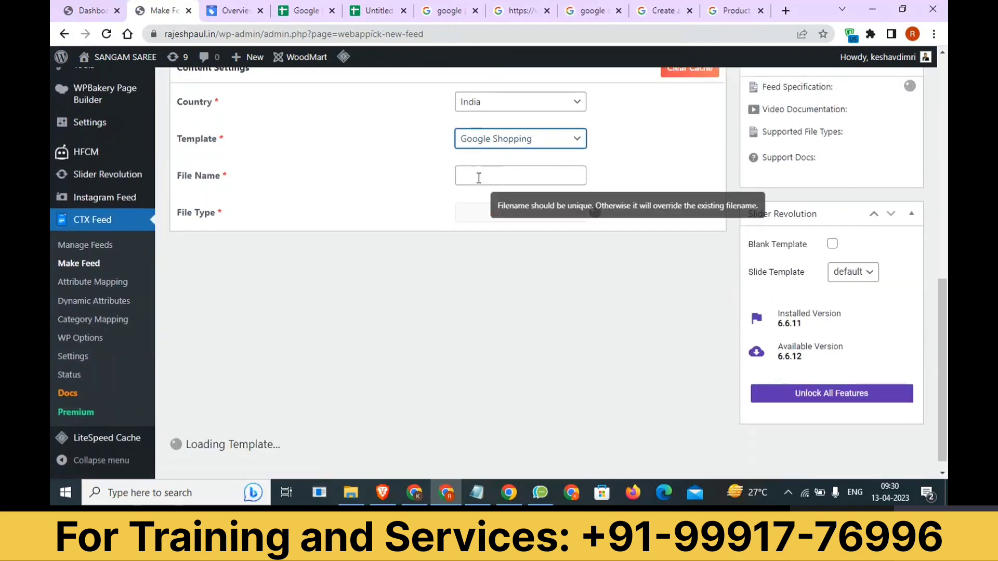
pyautogui.click(478, 177)
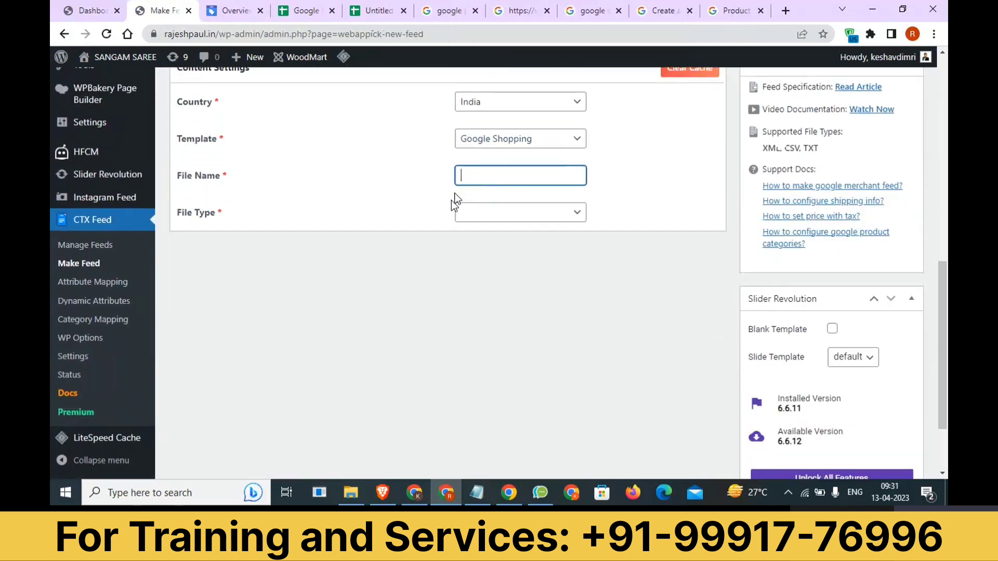
pyautogui.write('Prod')
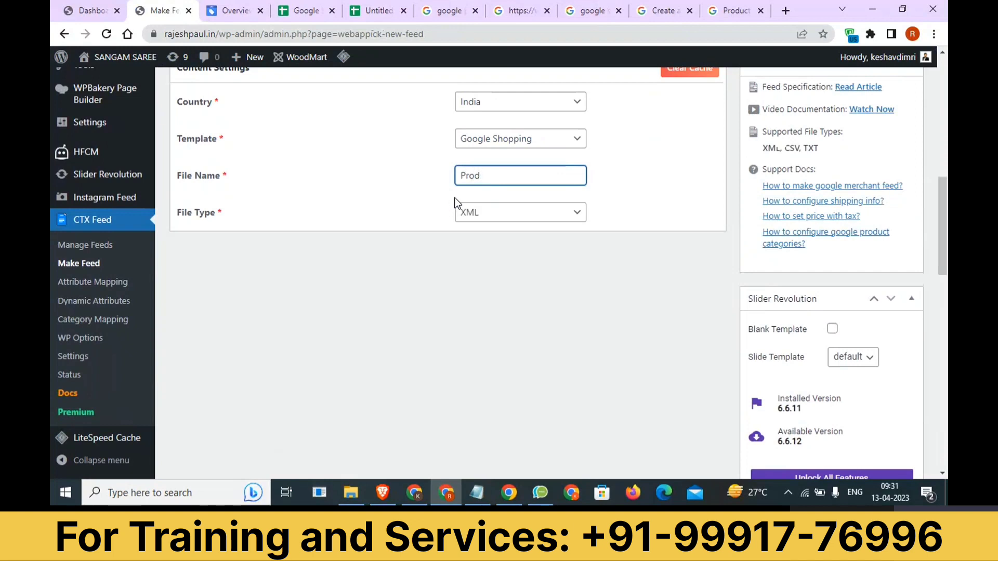
pyautogui.hotkey('ctrl', 'a')
pyautogui.write('D')
pyautogui.write('angam S')
pyautogui.write('aree')
pyautogui.write(' feed')
pyautogui.press('Left')
pyautogui.press('Left')
pyautogui.press('Left')
pyautogui.press('Left')
pyautogui.write('Google')
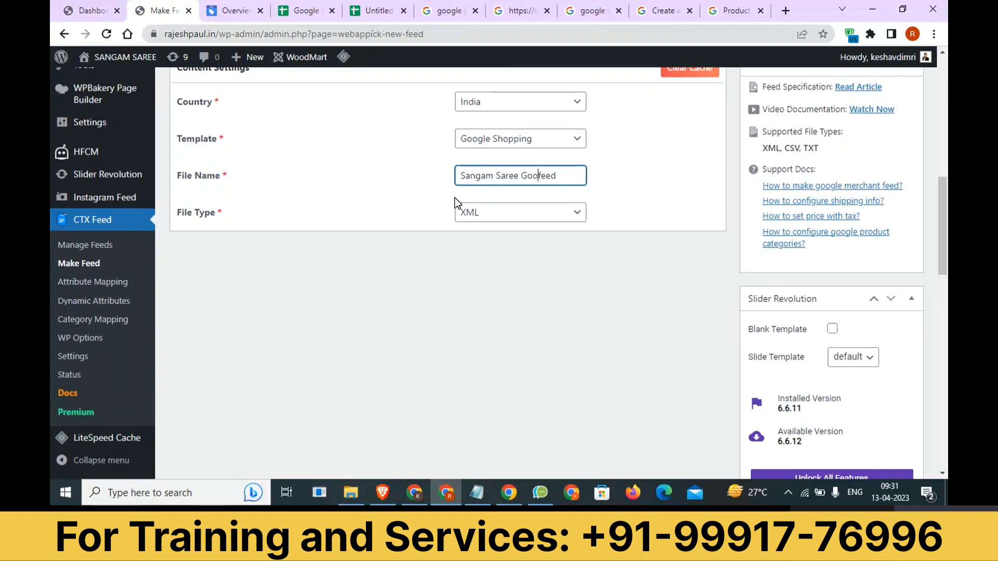
pyautogui.click(500, 217)
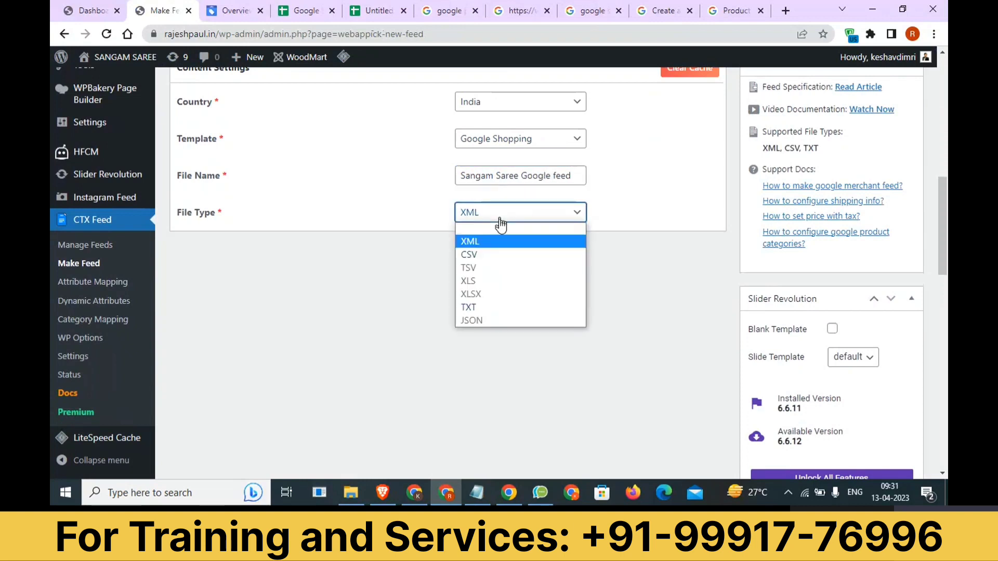
pyautogui.click(501, 256)
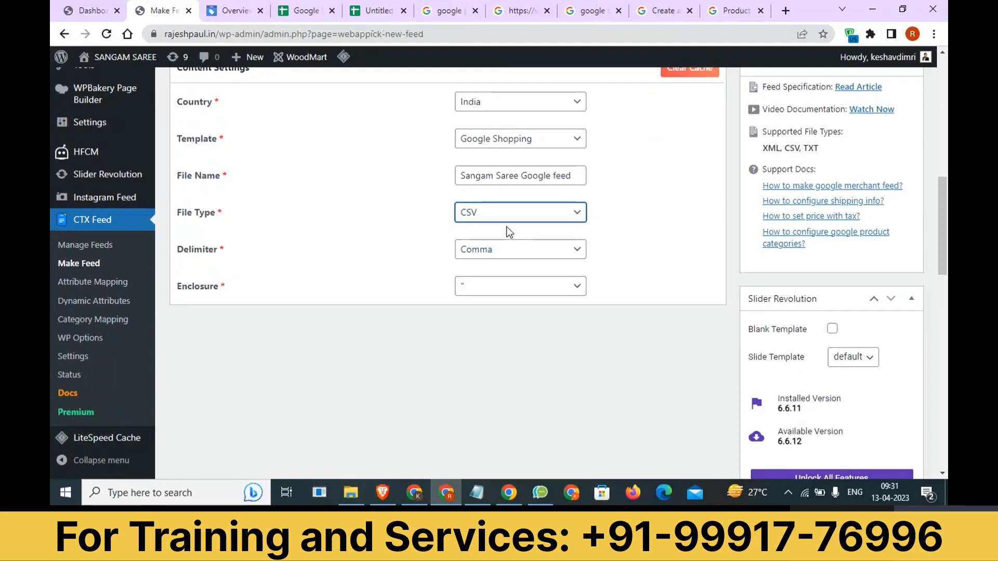
# Review the feed configuration's Google attributes and the product values, suffixes and output types mapped to them
pyautogui.scroll(-4, 544, 300)
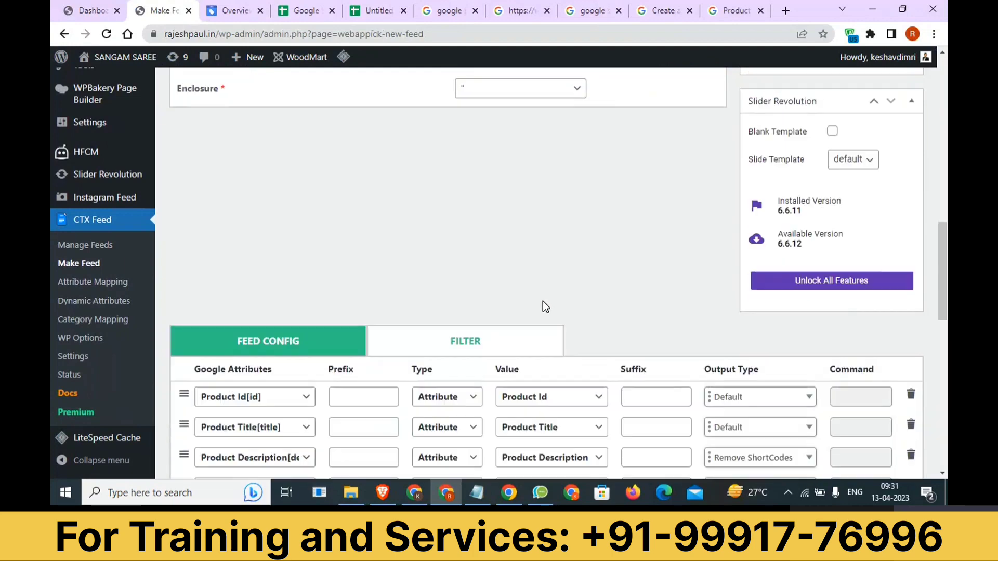
pyautogui.scroll(3, 544, 286)
pyautogui.scroll(1, 541, 244)
pyautogui.scroll(-10, 520, 271)
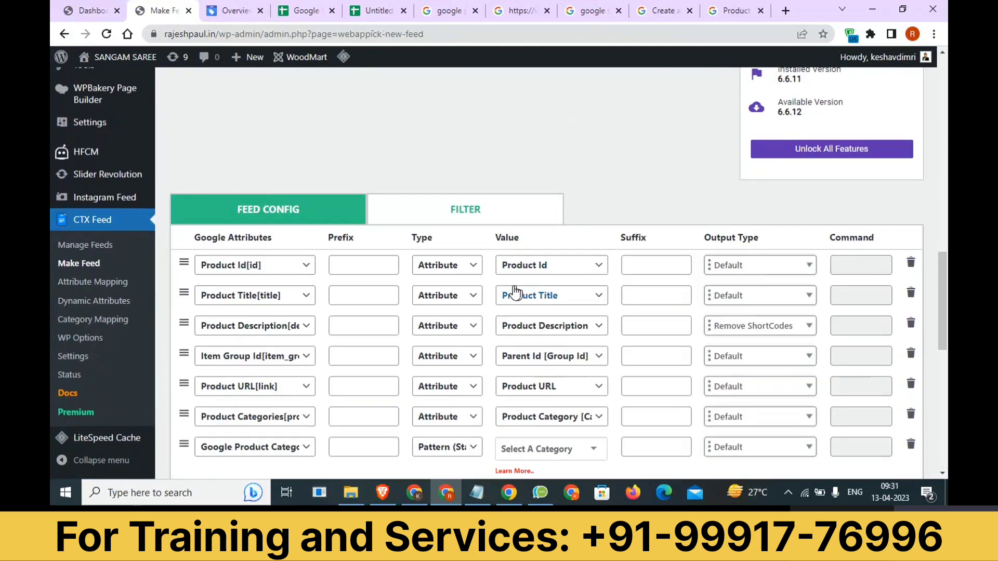
pyautogui.scroll(5, 400, 278)
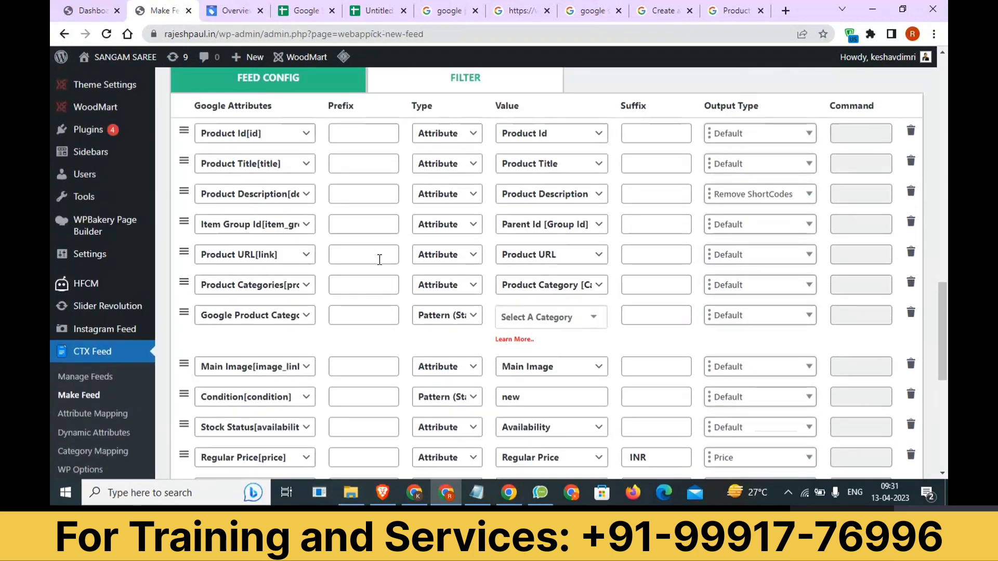
pyautogui.scroll(-2, 390, 276)
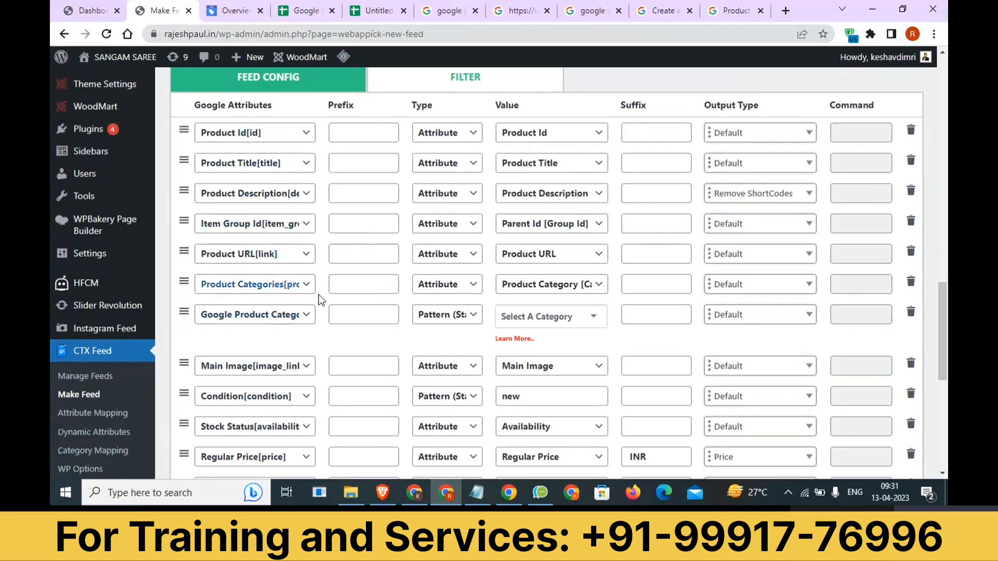
pyautogui.scroll(-2, 324, 298)
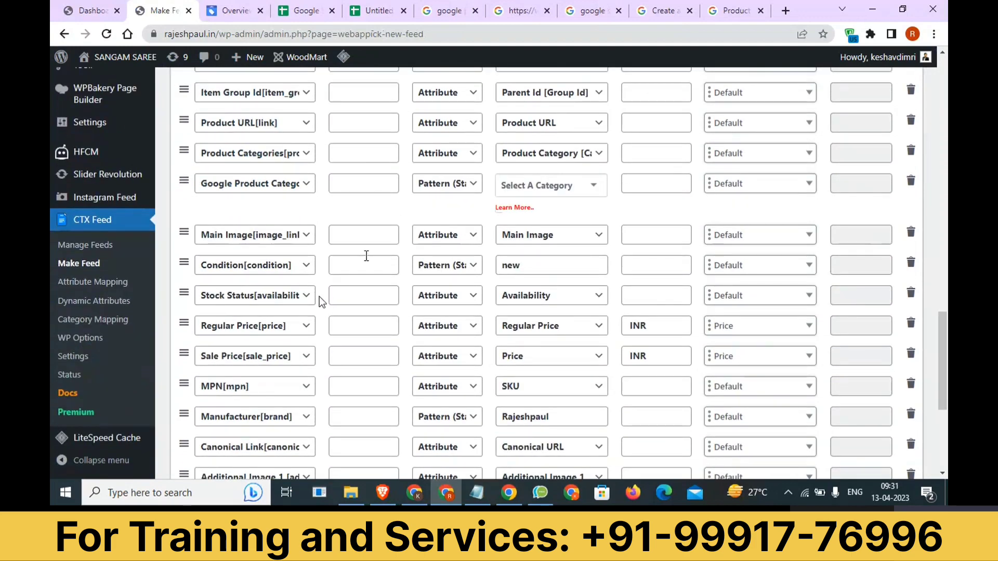
pyautogui.scroll(3, 365, 256)
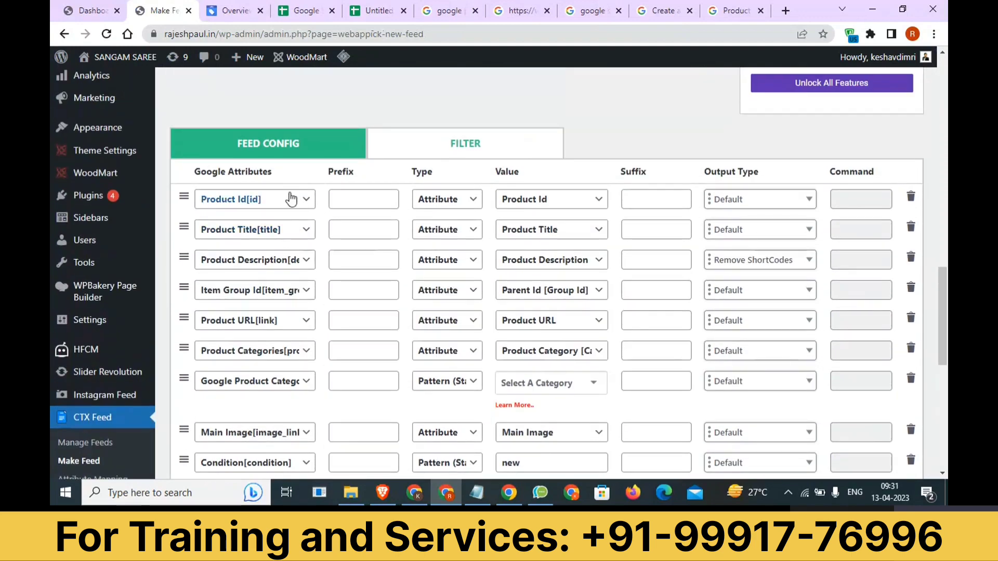
pyautogui.scroll(-3, 381, 256)
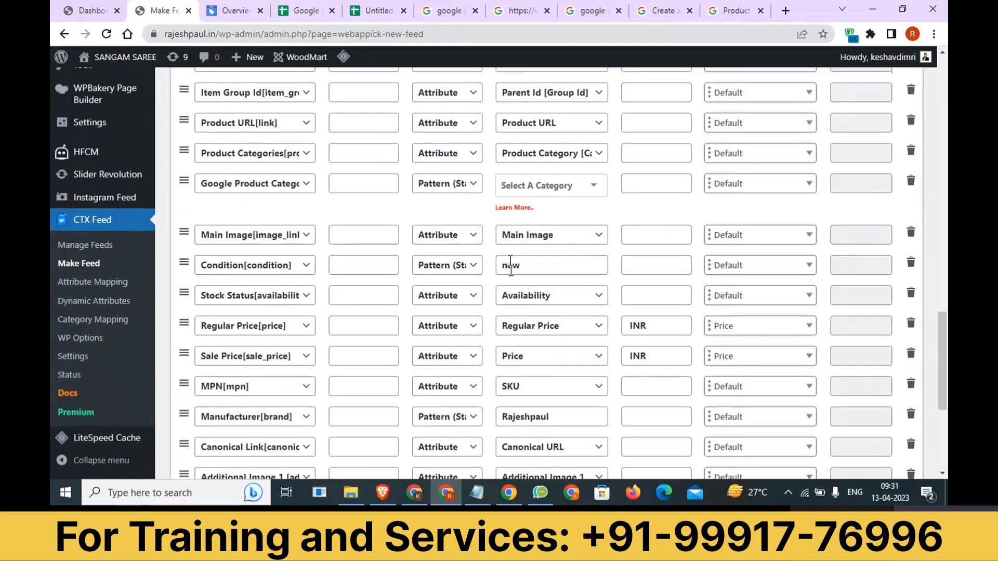
pyautogui.scroll(-1, 543, 358)
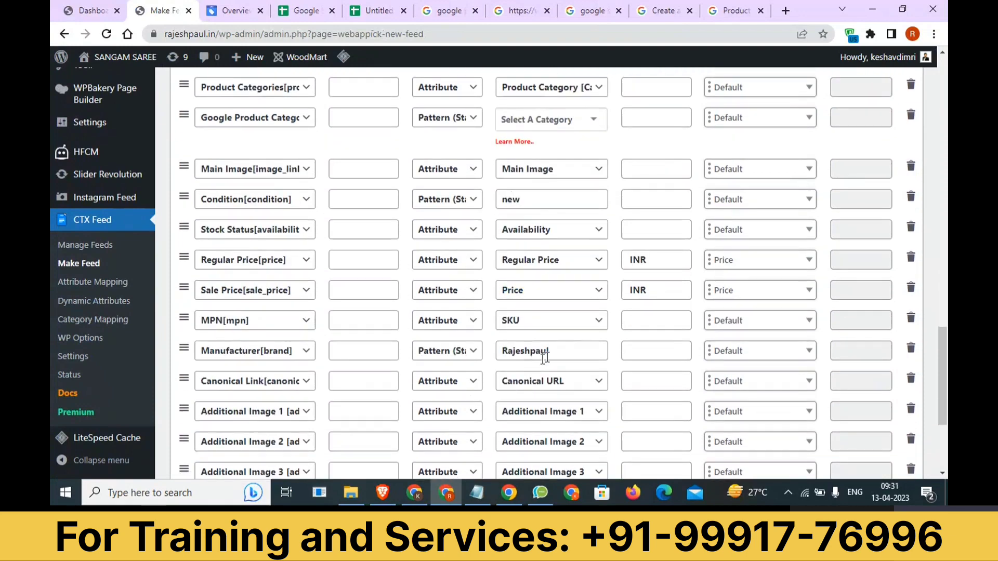
pyautogui.scroll(2, 543, 358)
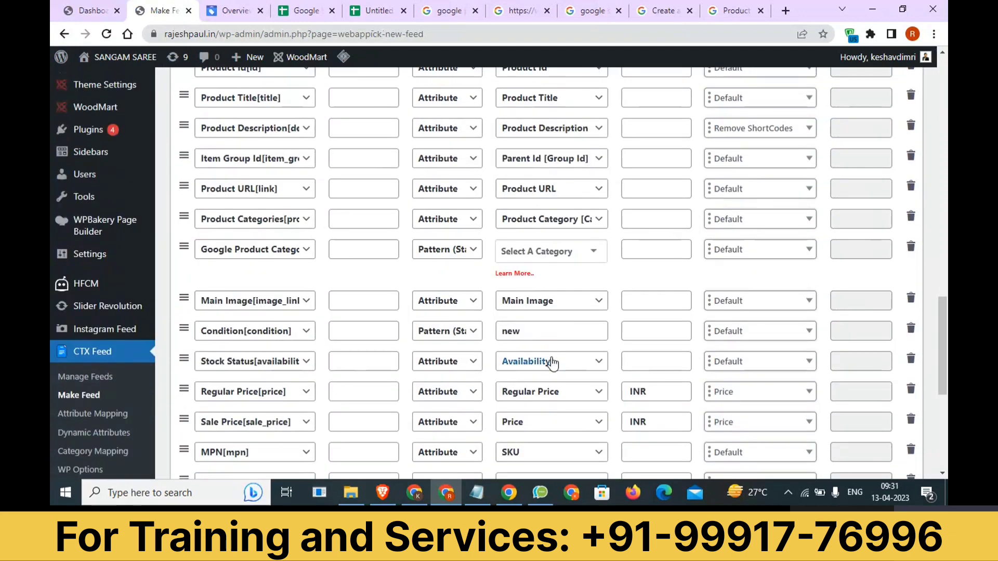
pyautogui.scroll(2, 552, 363)
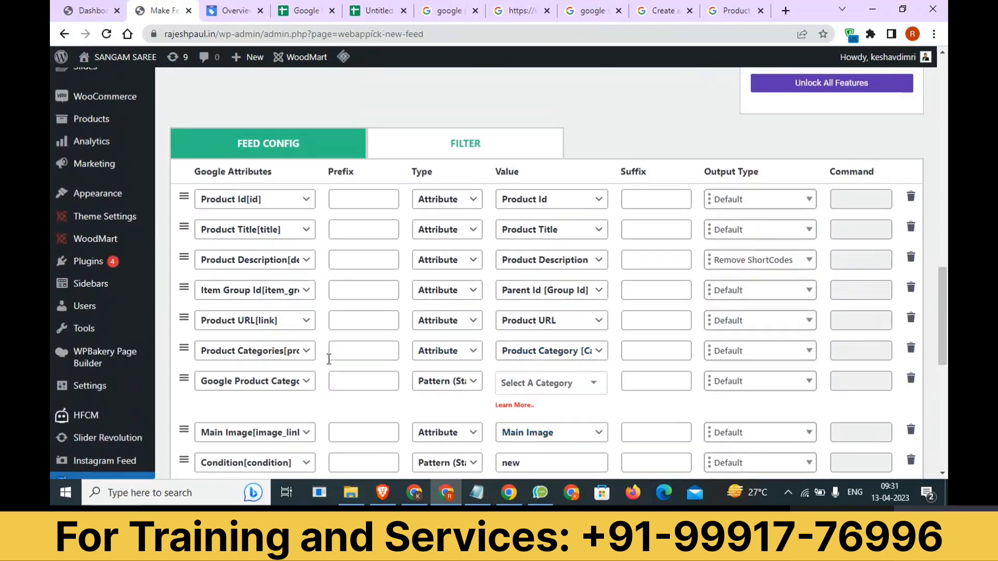
# Open the list of category choices for the Google Product Category attribute's value
pyautogui.click(247, 389)
pyautogui.click(339, 412)
pyautogui.click(569, 390)
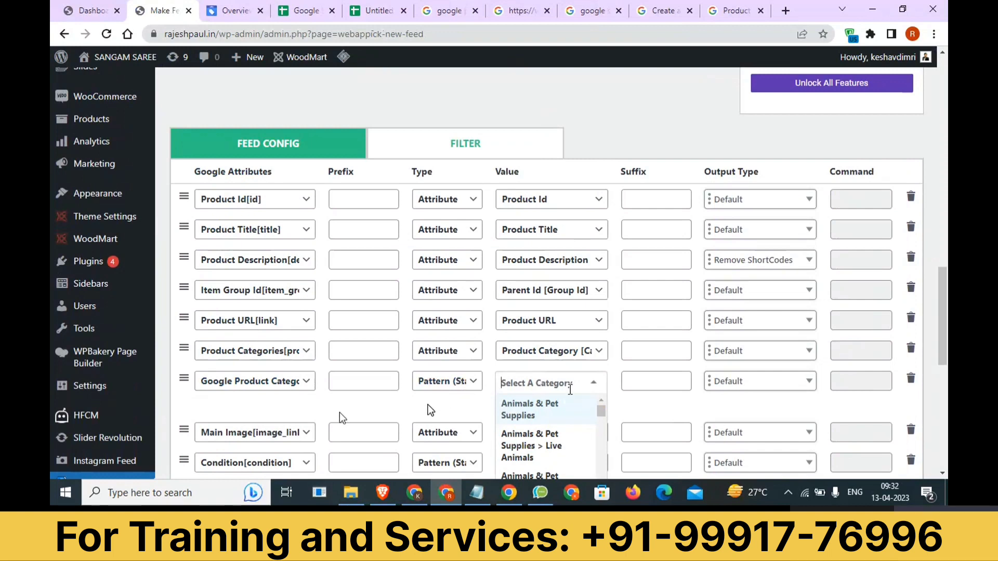
# Switch to Notepad and add the lines "pet care" and "baby care" a few blank lines below the file formats
pyautogui.click(476, 492)
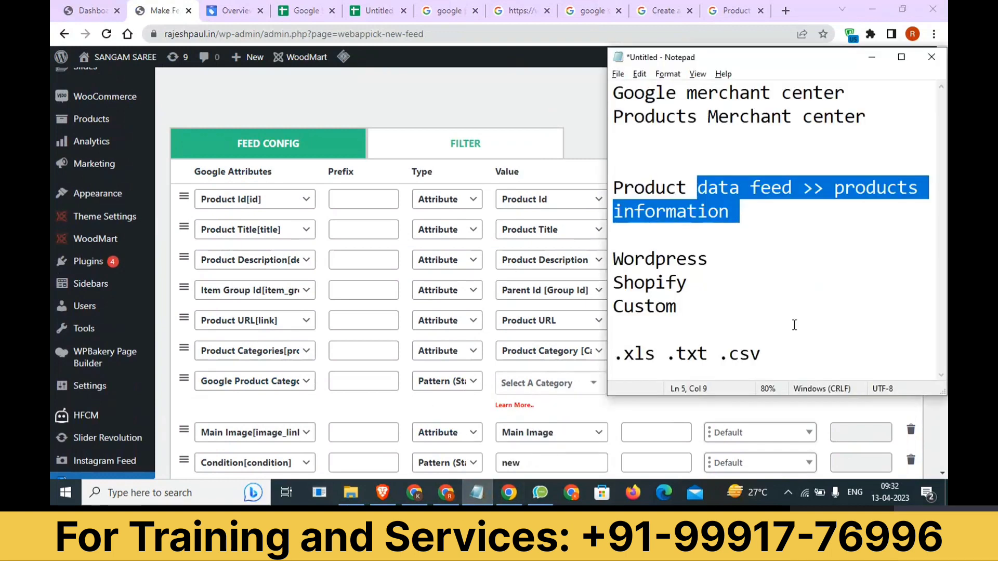
pyautogui.click(794, 343)
pyautogui.press('Return')
pyautogui.press('Return')
pyautogui.press('Return')
pyautogui.press('Return')
pyautogui.press('Return')
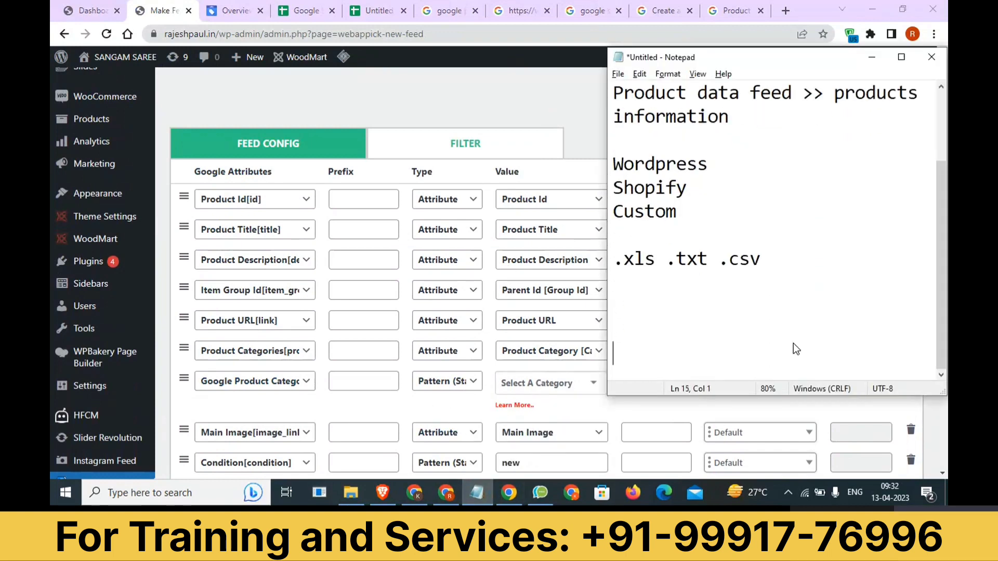
pyautogui.write('pet care')
pyautogui.press('Return')
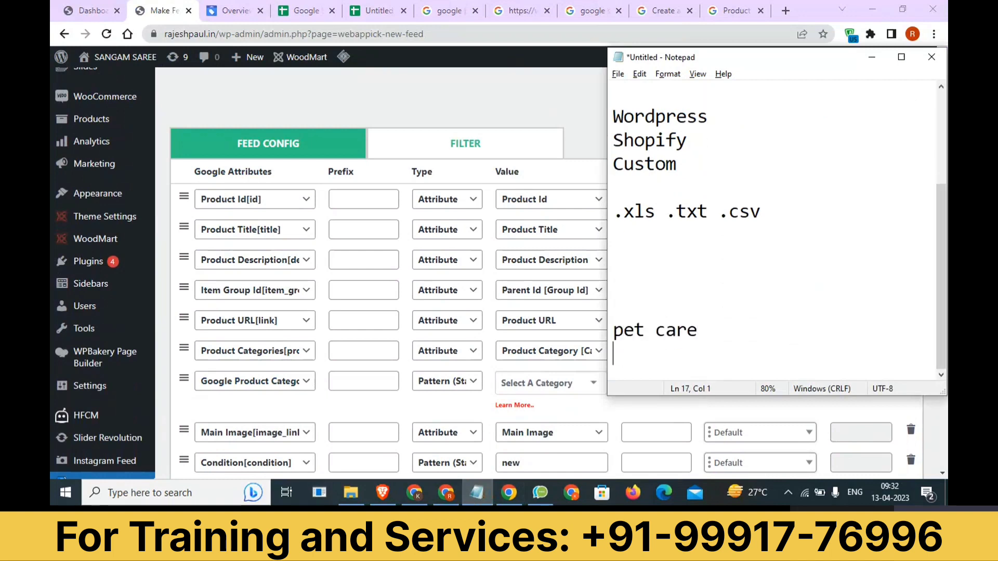
pyautogui.write('baby care')
pyautogui.press('Return')
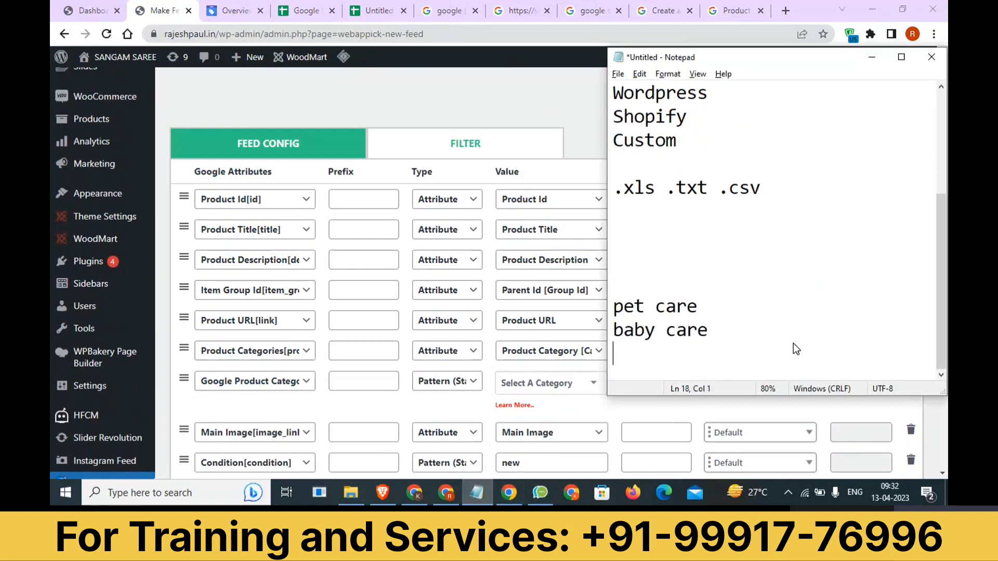
# Continue the list of example categories with "bags", "laptop", "mobile" and "clothing" on separate lines
pyautogui.write('bags')
pyautogui.press('Return')
pyautogui.write('laptop')
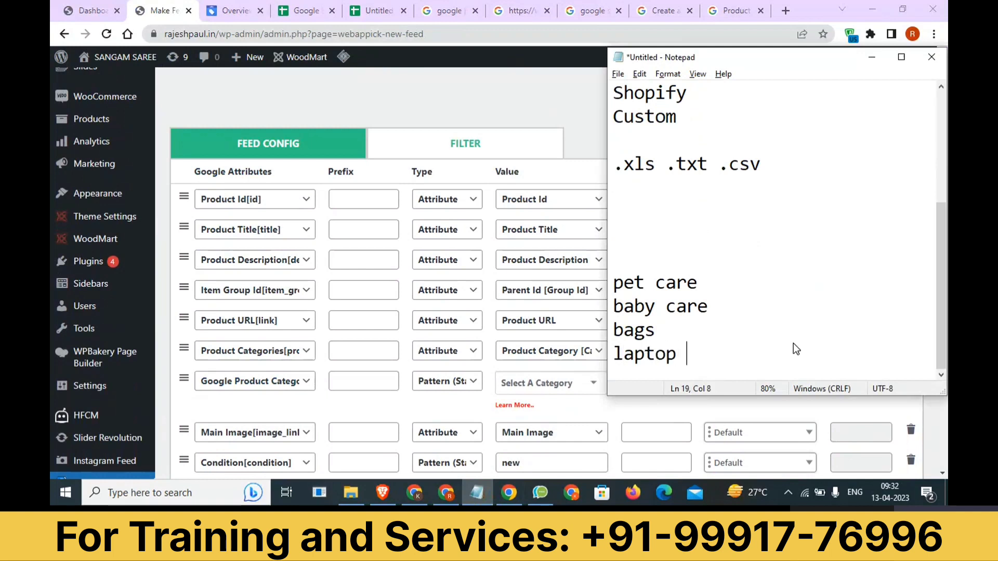
pyautogui.press('Return')
pyautogui.write('mo')
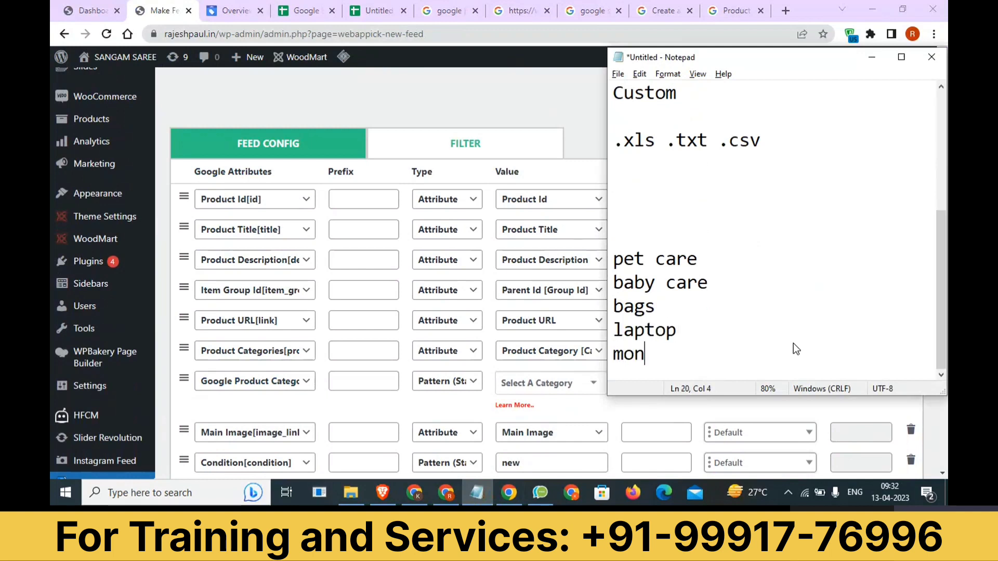
pyautogui.write('bile')
pyautogui.press('Return')
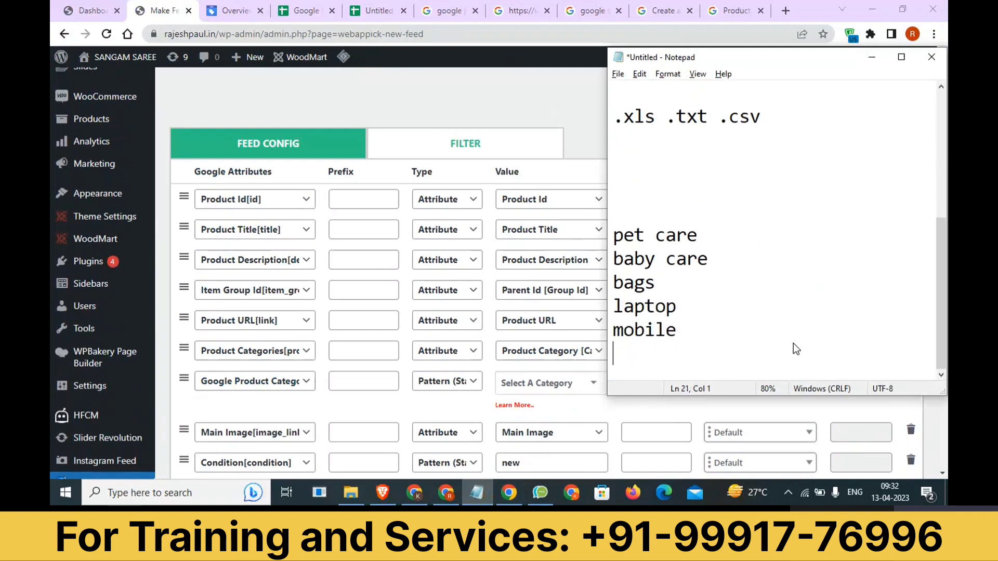
pyautogui.write('clothing')
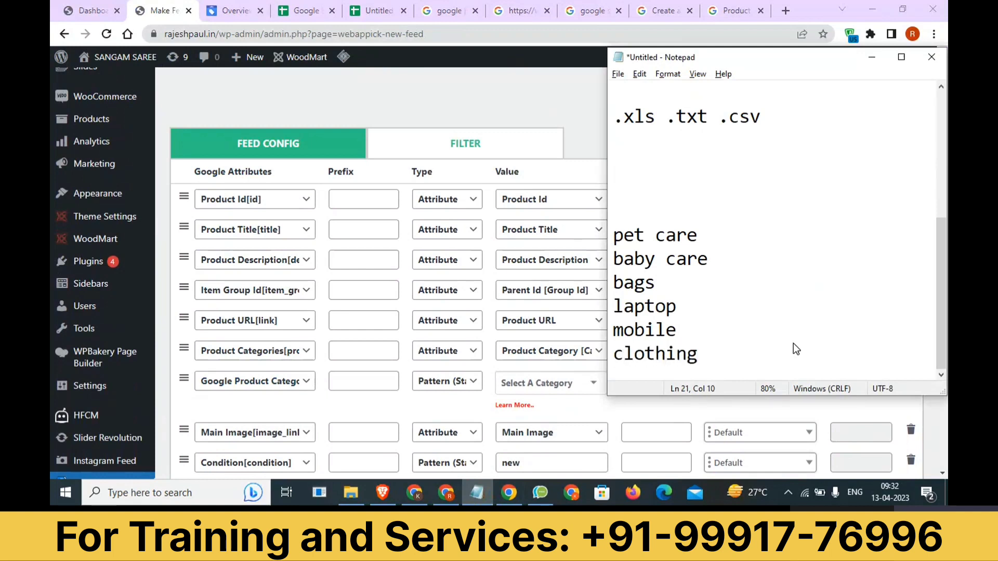
# Add the line "product >> category" below the list of example categories, separated by a blank line
pyautogui.press('Return')
pyautogui.press('Return')
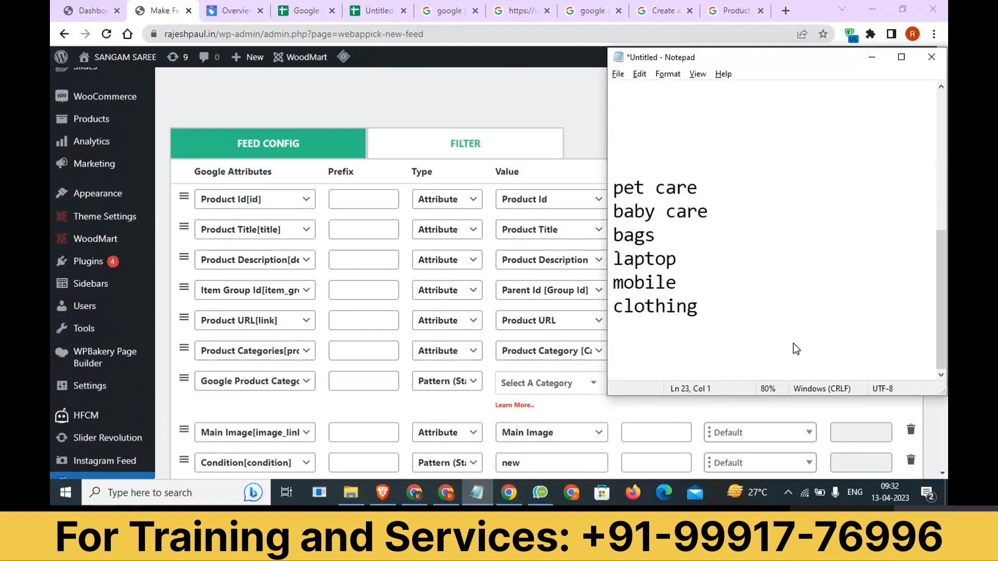
pyautogui.write('product ')
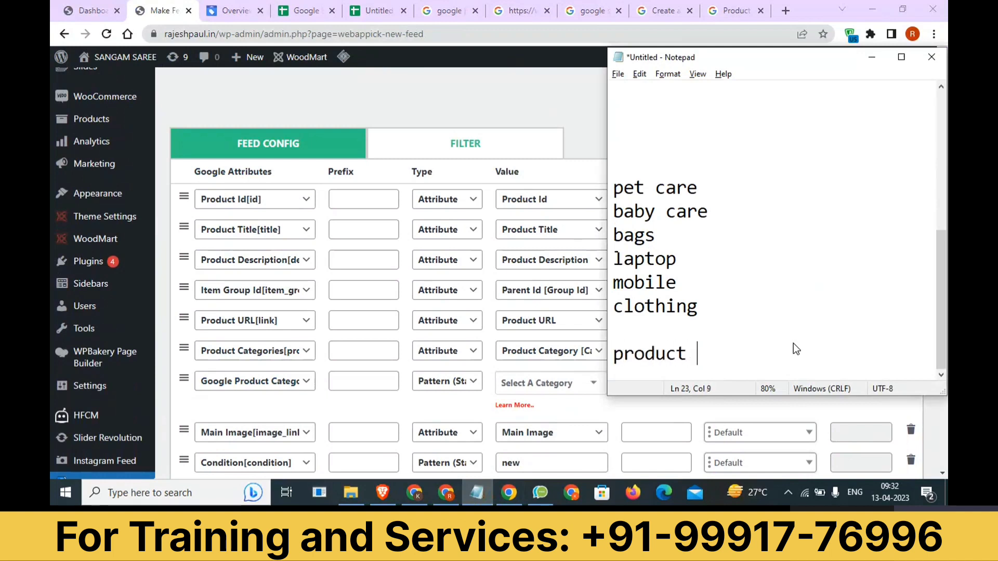
pyautogui.write('>> category')
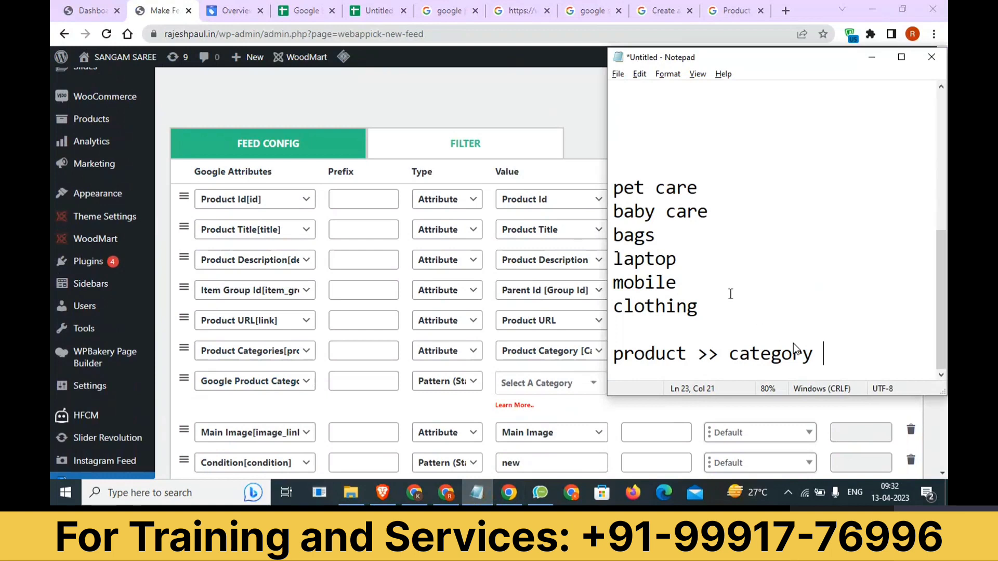
# Highlight "clothing" and "laptop" in the category list and add the example code "(666)" after "laptop"
pyautogui.moveTo(613, 306); pyautogui.dragTo(713, 306)
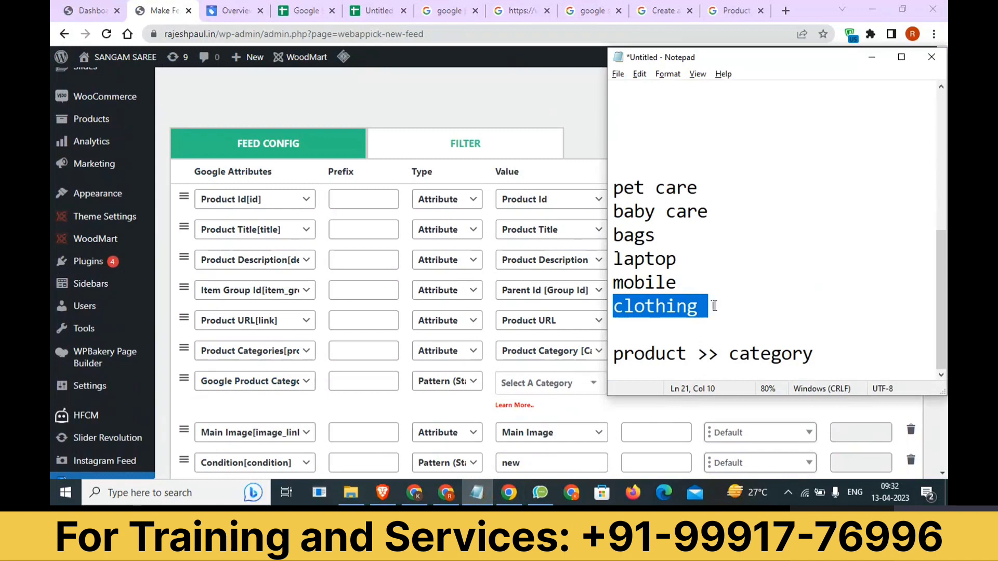
pyautogui.moveTo(716, 264); pyautogui.dragTo(605, 268)
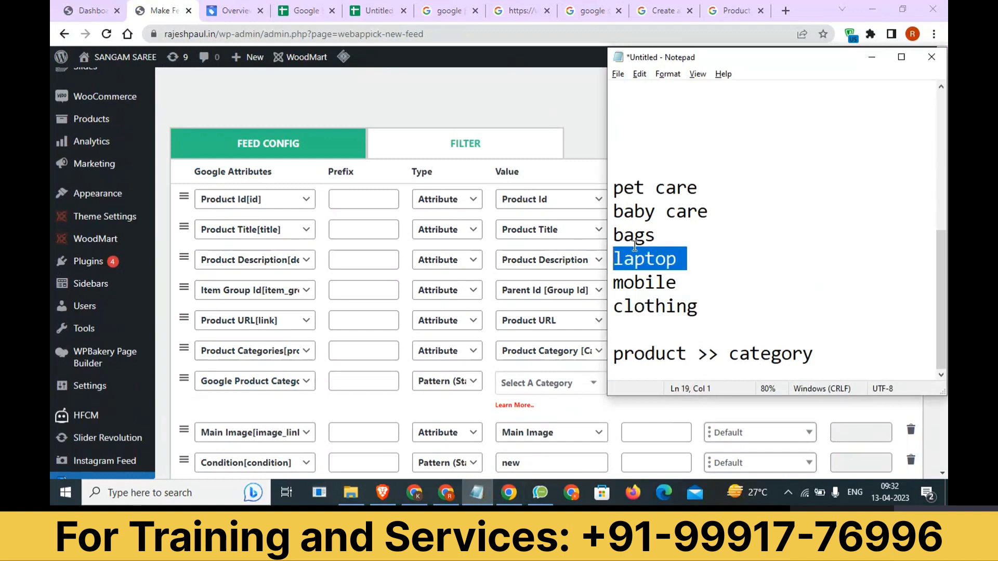
pyautogui.click(709, 262)
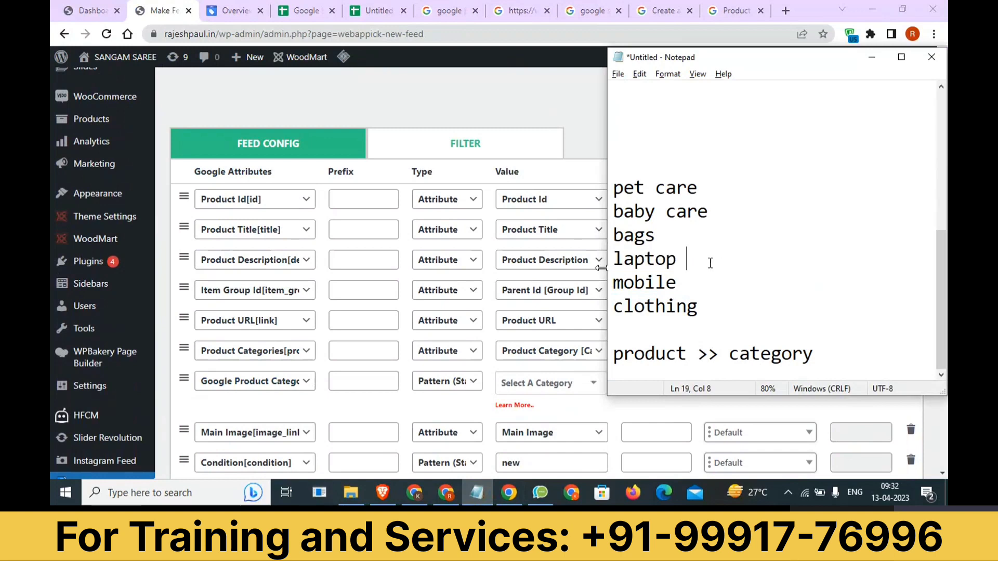
pyautogui.write('(666)')
pyautogui.moveTo(730, 260); pyautogui.dragTo(700, 262)
# Back in the browser's feed configuration, search "lehenga" and set Google Product Category to Apparel & Accessories > Clothing > Traditional & Ceremonial Clothing > Saris & Lehengas
pyautogui.click(565, 109)
pyautogui.click(540, 383)
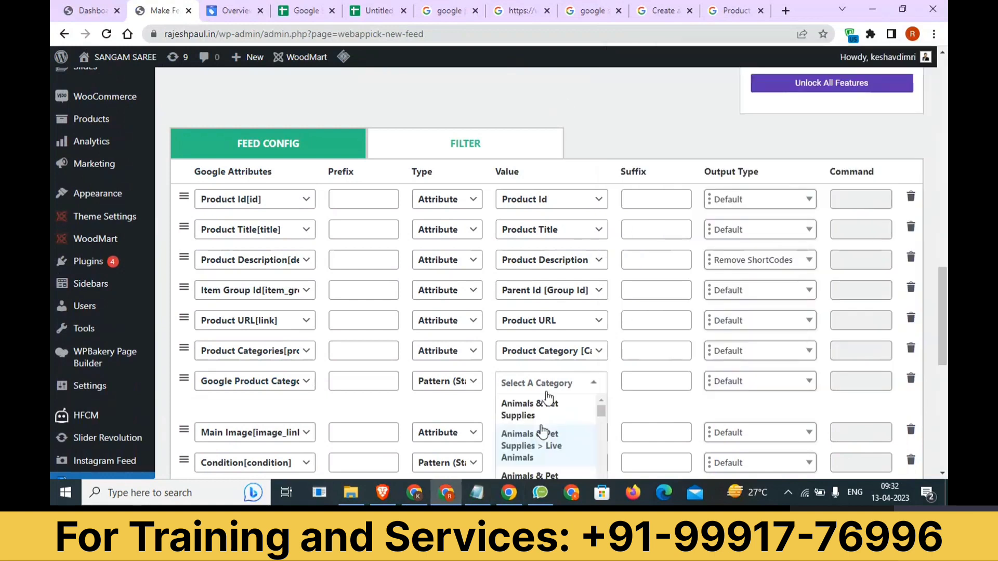
pyautogui.scroll(-2, 548, 382)
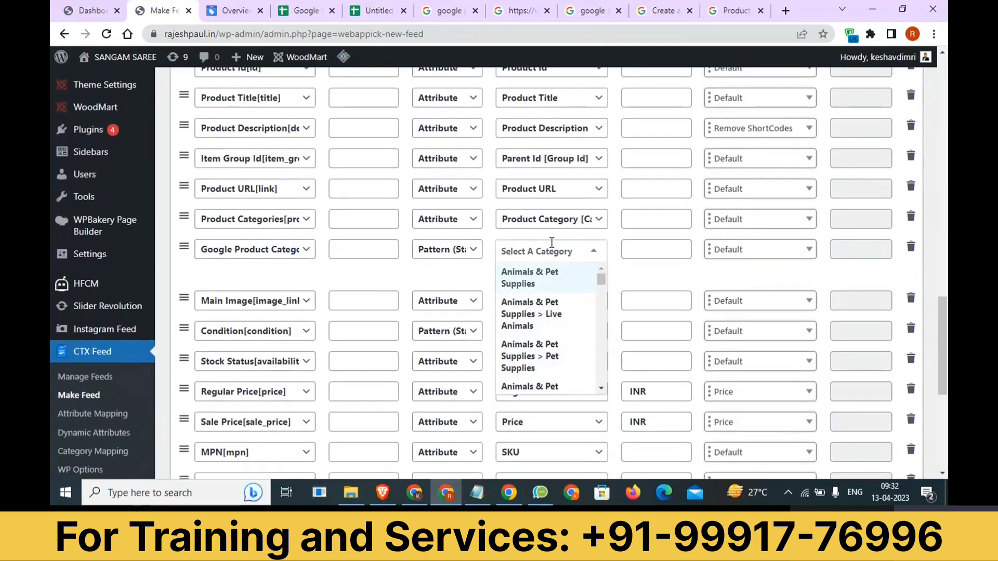
pyautogui.write('sa')
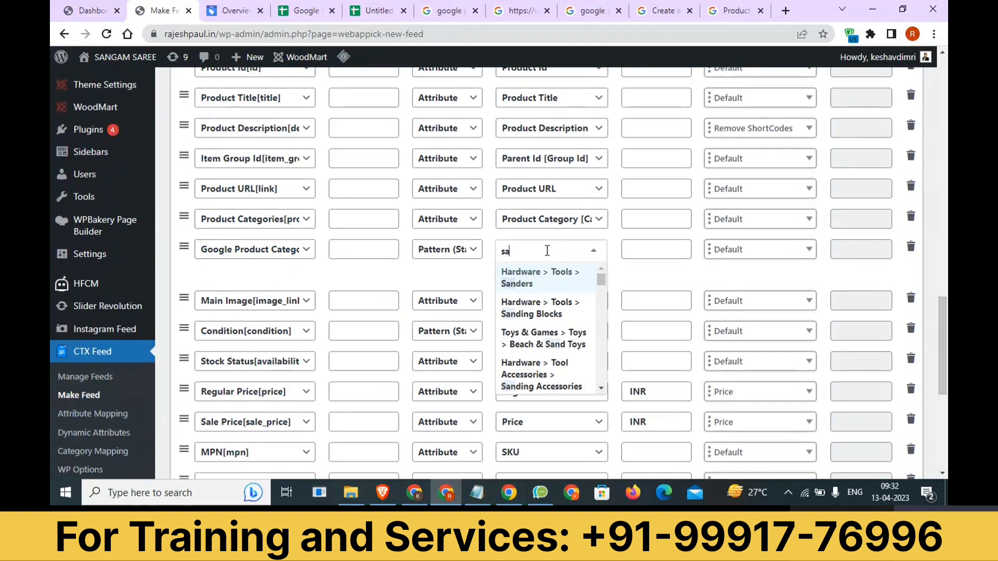
pyautogui.press('BackSpace')
pyautogui.press('BackSpace')
pyautogui.write('k')
pyautogui.press('BackSpace')
pyautogui.write('l')
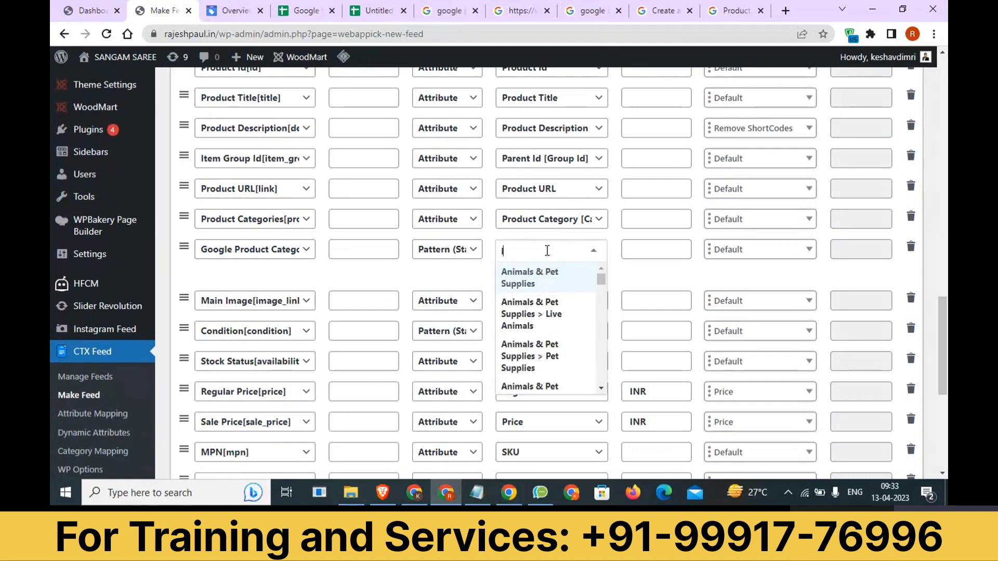
pyautogui.write('ehe')
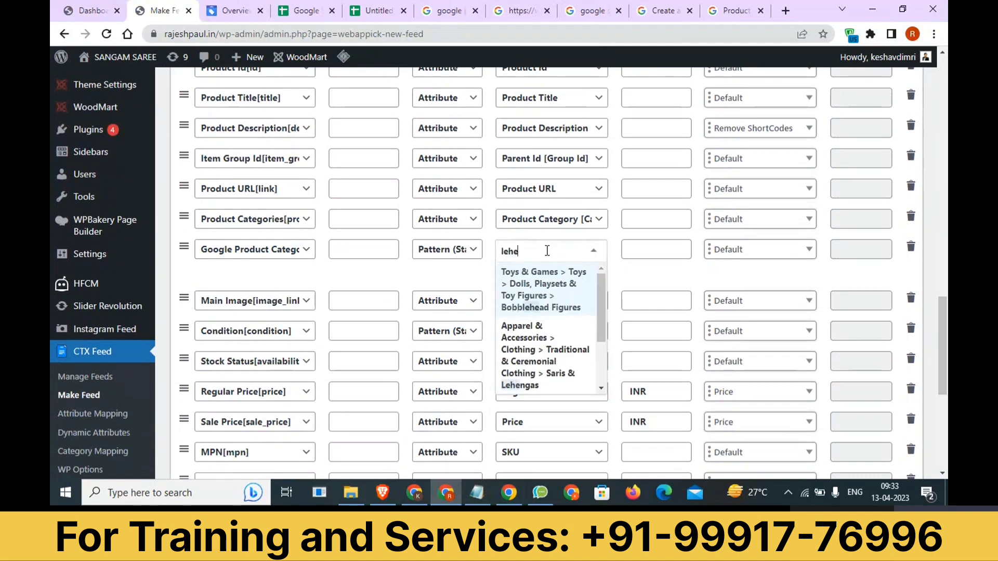
pyautogui.write('nga')
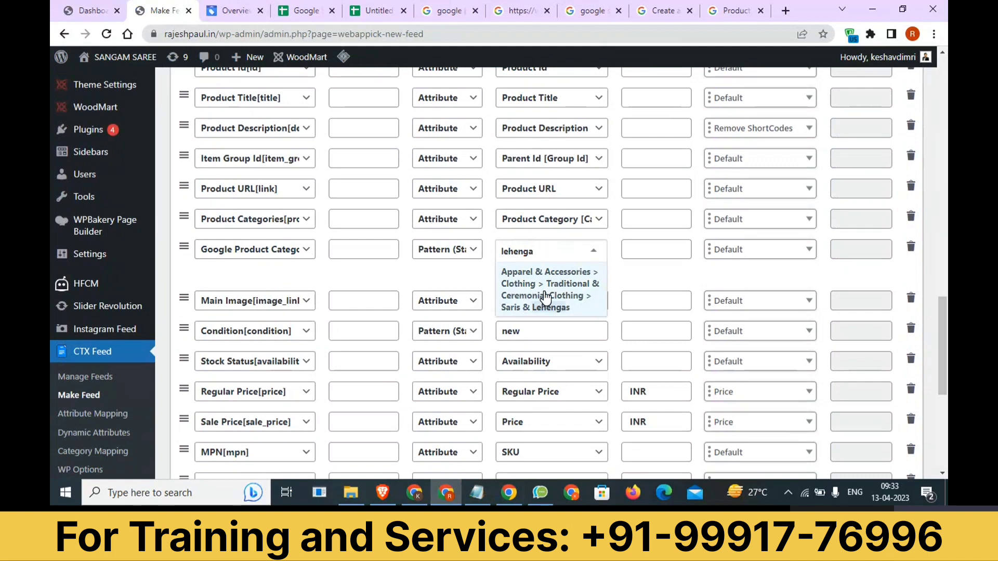
pyautogui.click(575, 307)
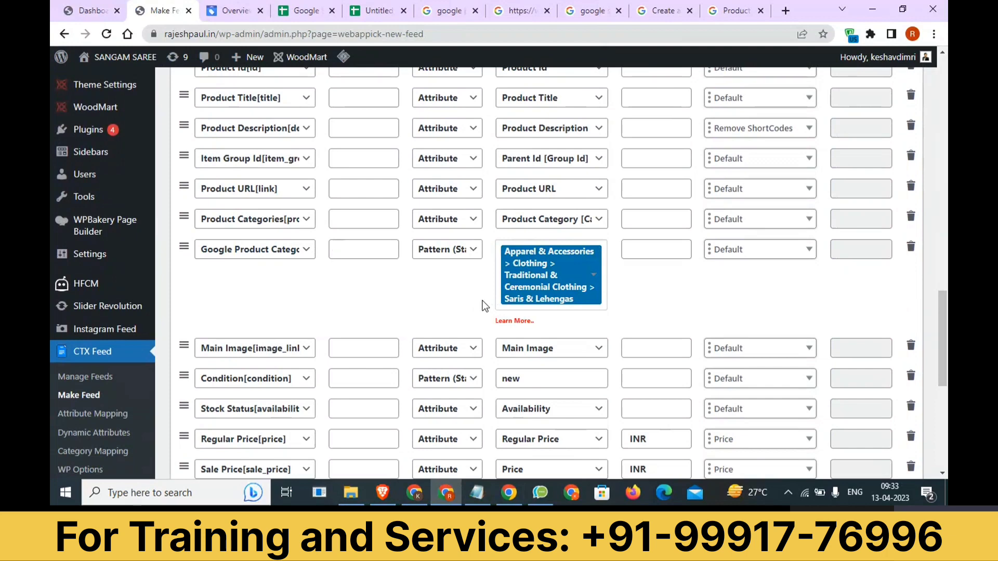
# Update and generate the product feed with the configured attributes and highlight the resulting status message
pyautogui.scroll(-7, 481, 305)
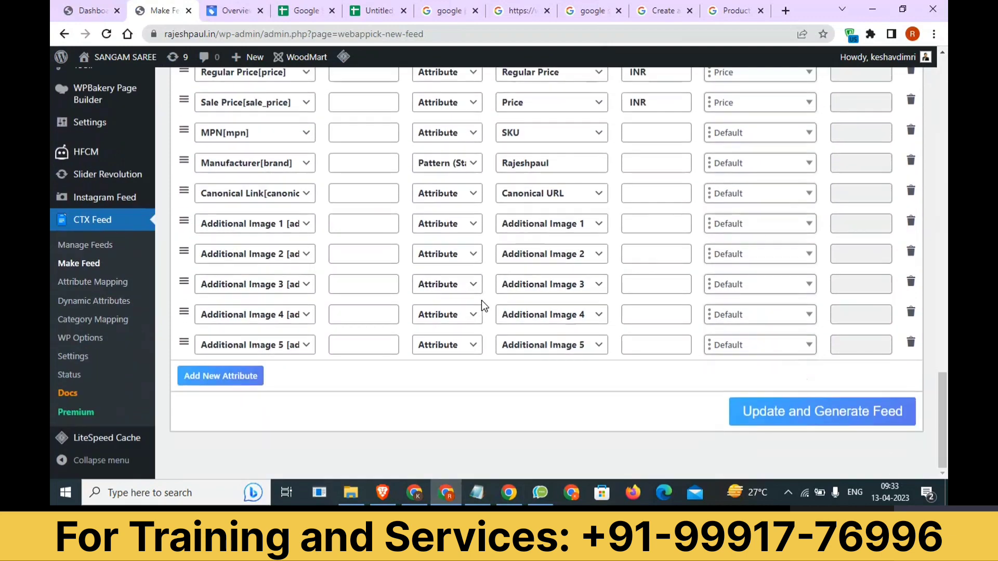
pyautogui.click(830, 413)
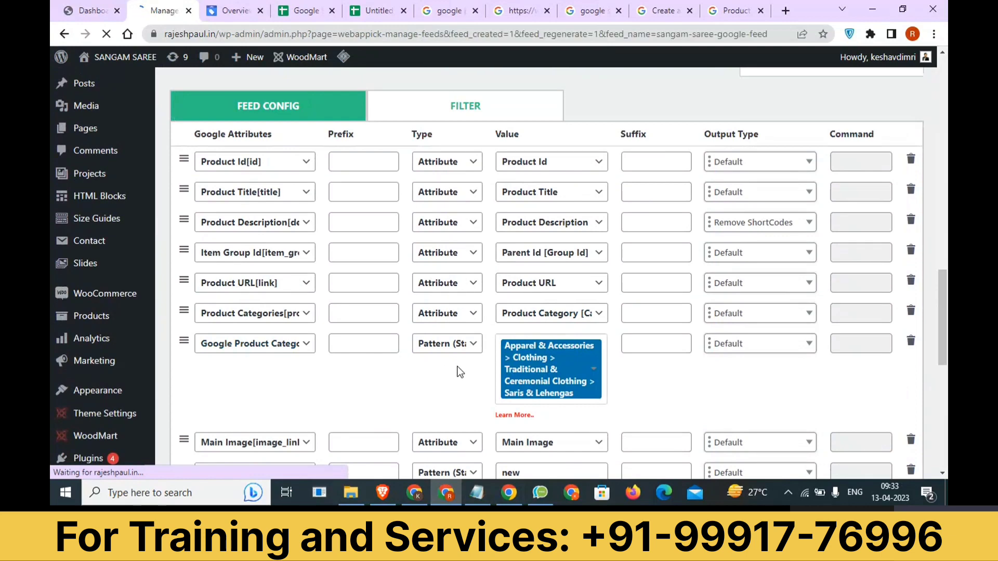
pyautogui.scroll(-7, 457, 366)
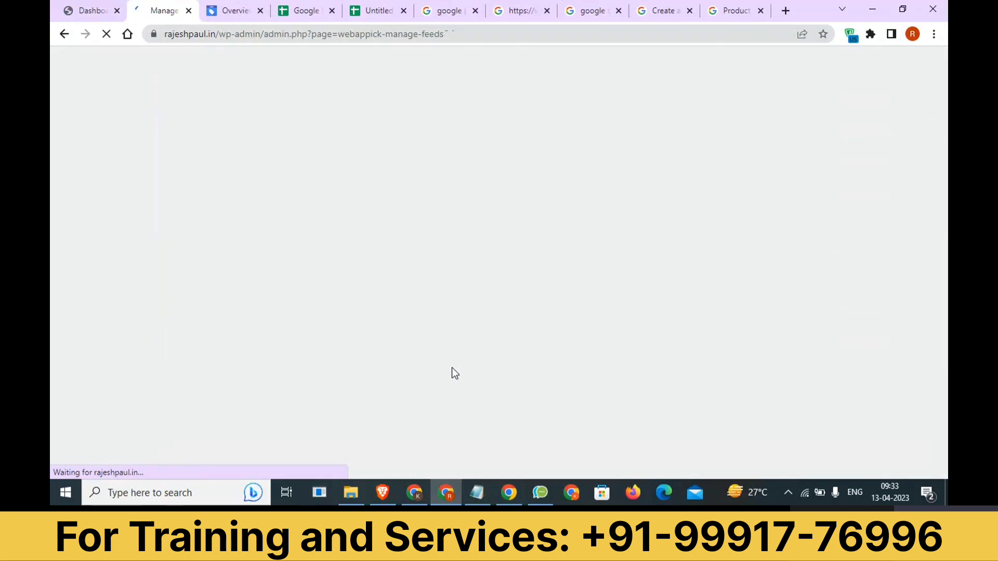
pyautogui.scroll(-5, 448, 366)
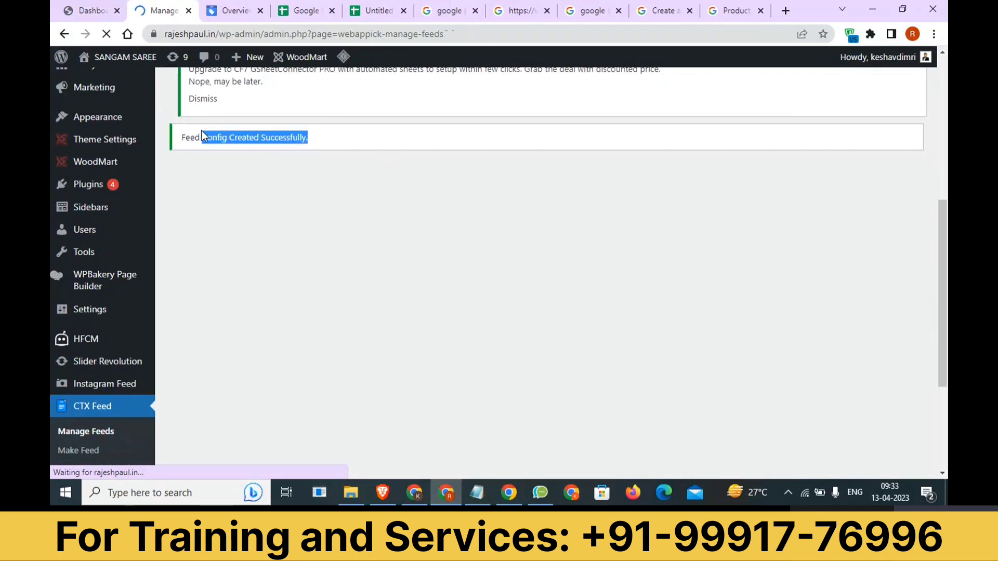
pyautogui.moveTo(201, 130); pyautogui.dragTo(185, 134)
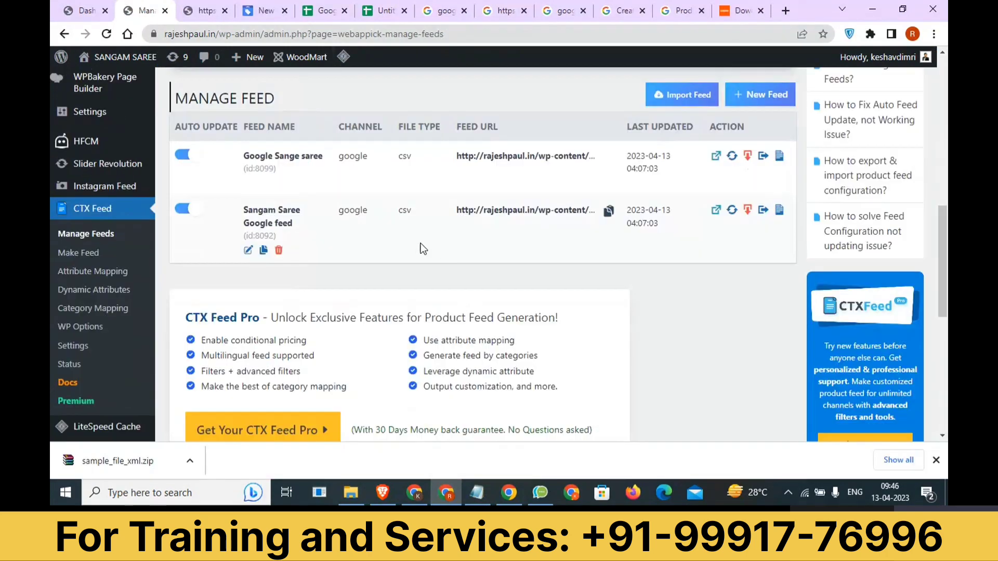
# Download the CSV file of the Sangam Saree Google feed from the list of managed feeds
pyautogui.scroll(1, 419, 214)
pyautogui.scroll(10, 419, 213)
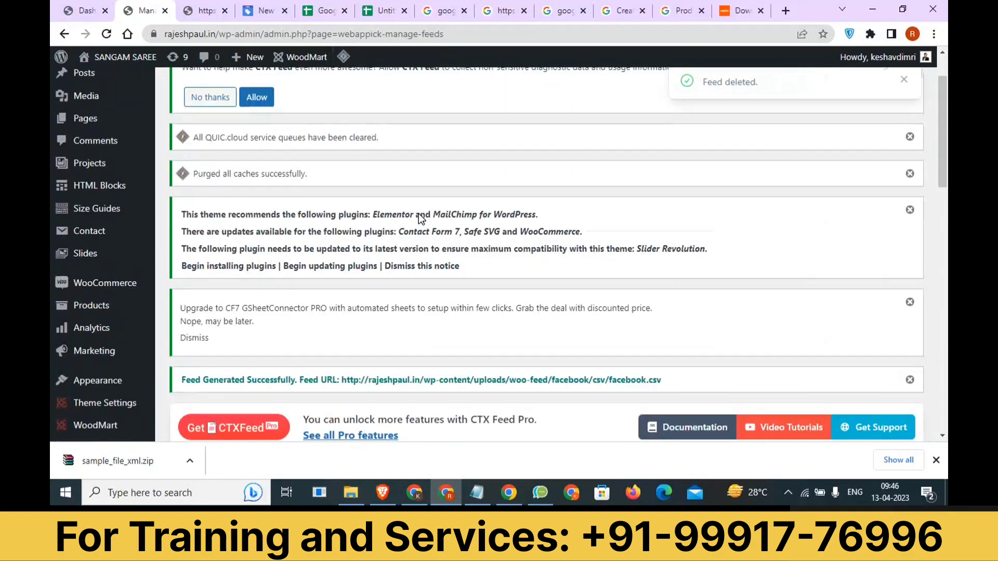
pyautogui.scroll(-8, 418, 213)
pyautogui.scroll(1, 391, 251)
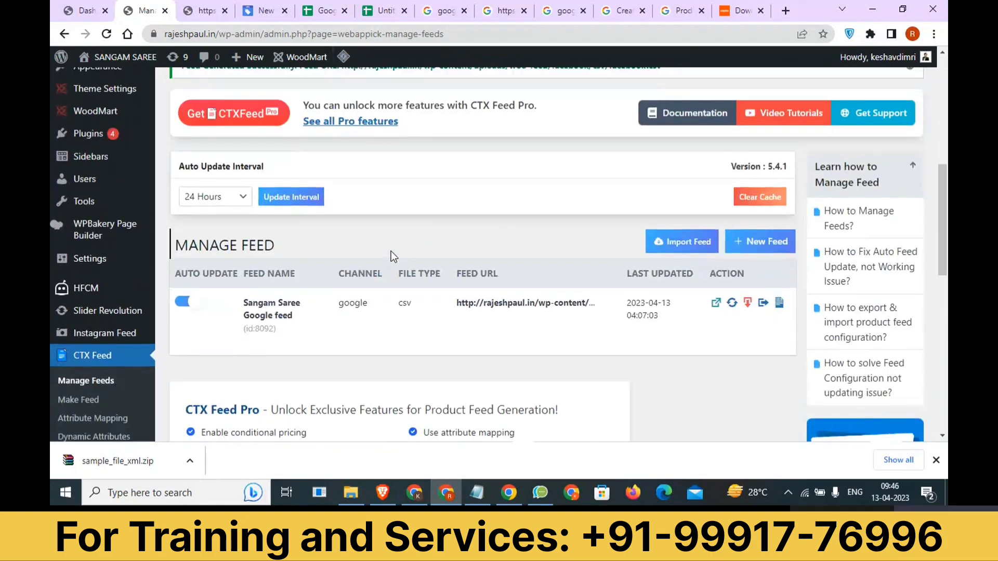
pyautogui.scroll(-3, 392, 259)
pyautogui.scroll(2, 392, 259)
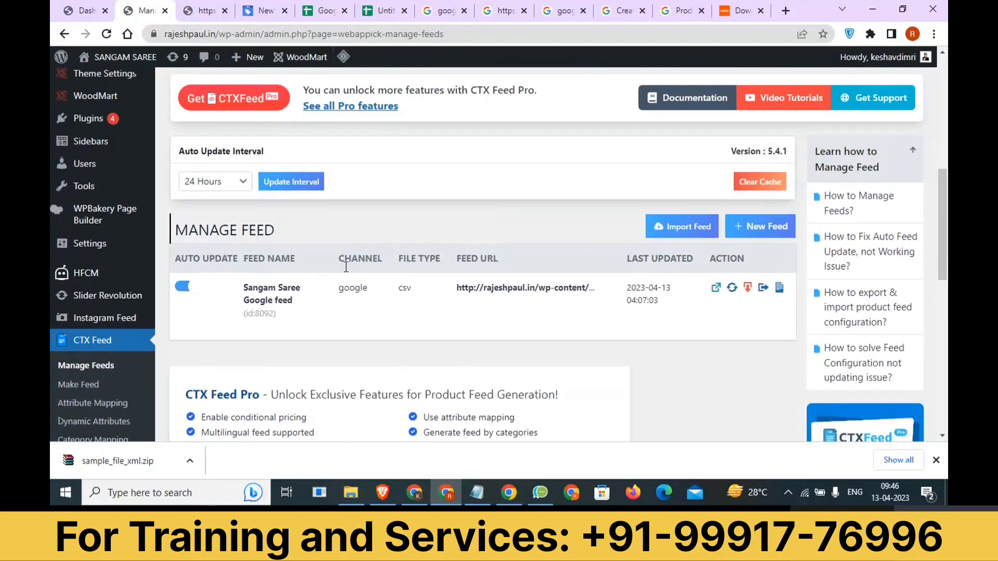
pyautogui.moveTo(298, 299)
pyautogui.click(747, 289)
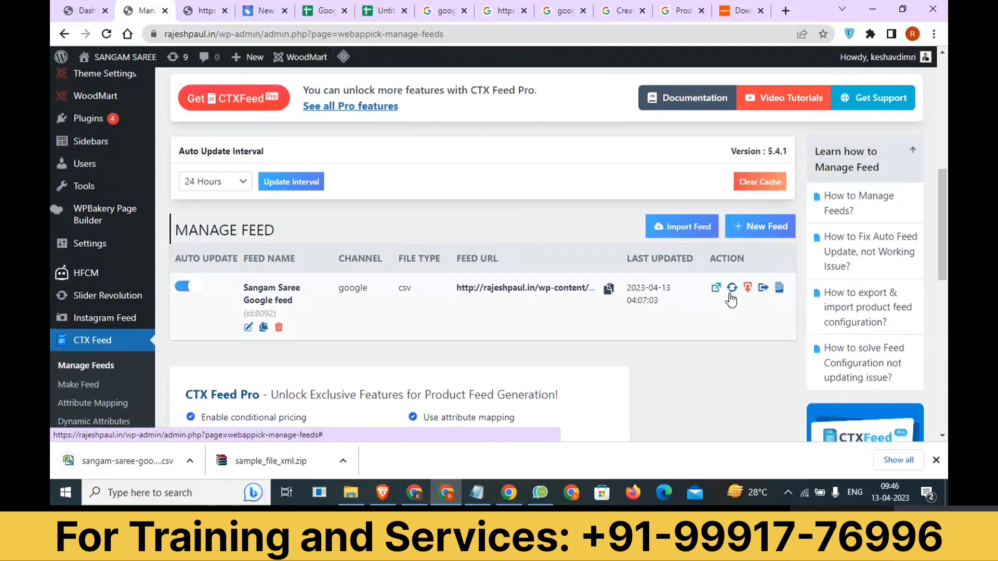
# Switch to Google Sheets and open the untitled blank spreadsheet
pyautogui.click(341, 3)
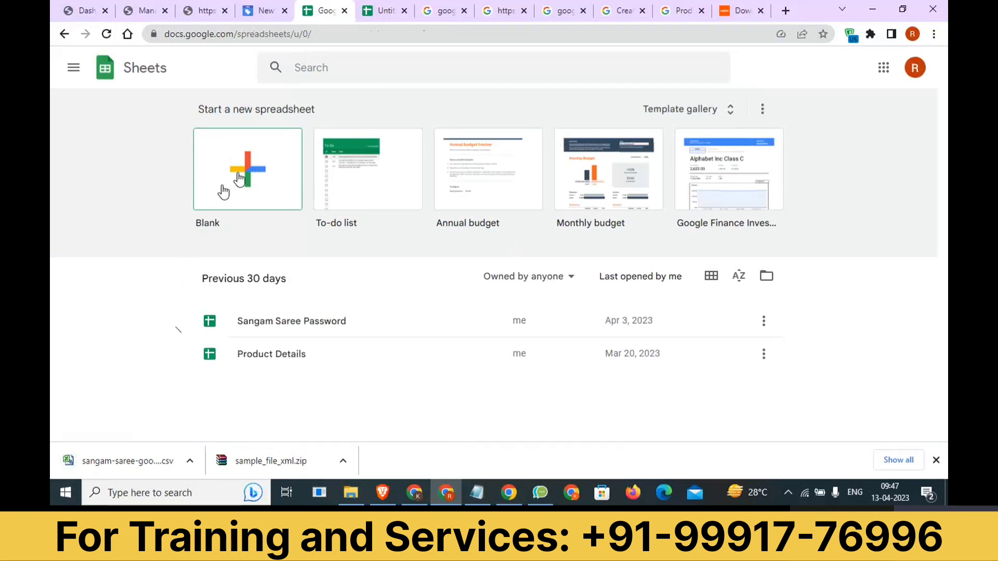
pyautogui.click(371, 13)
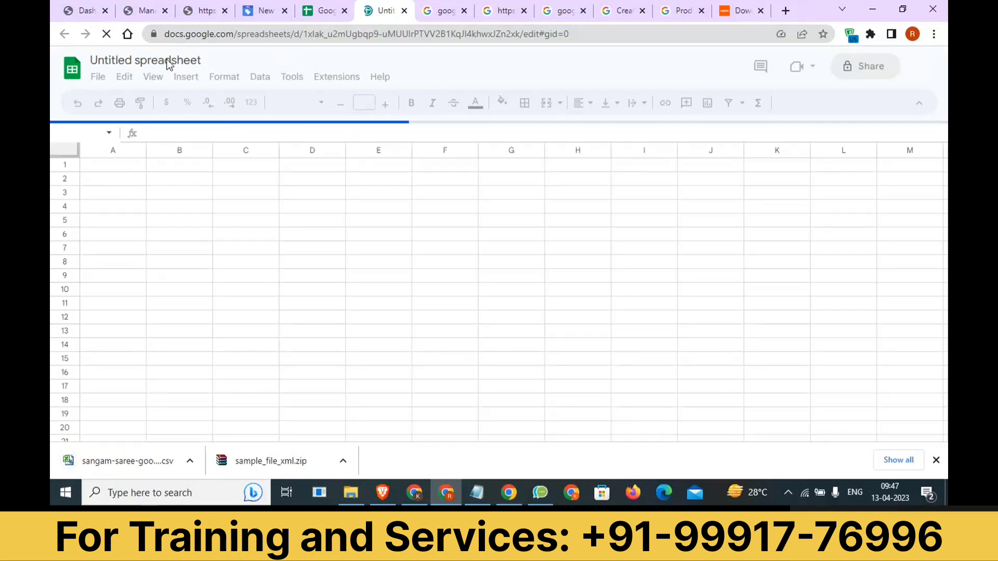
pyautogui.click(167, 61)
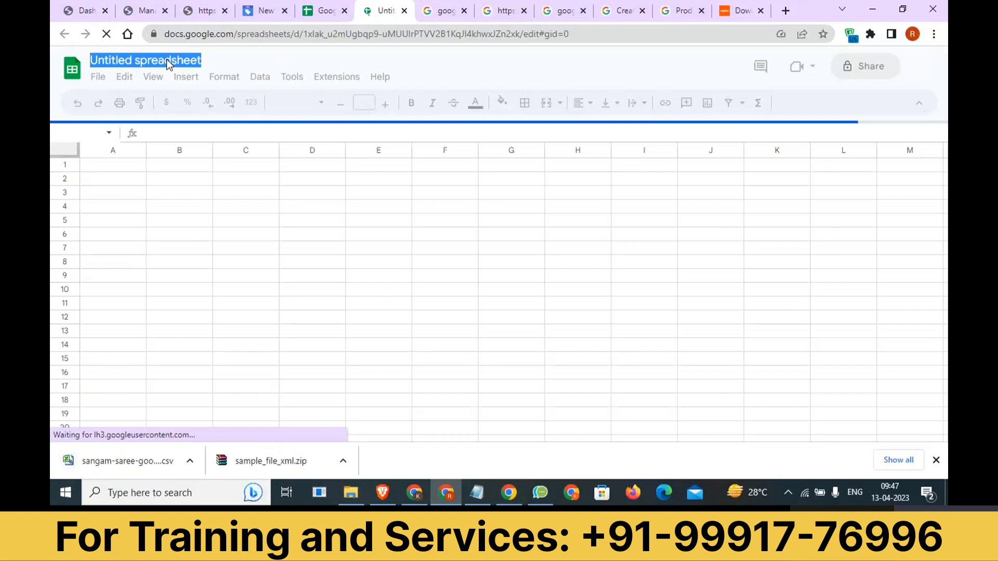
pyautogui.click(167, 59)
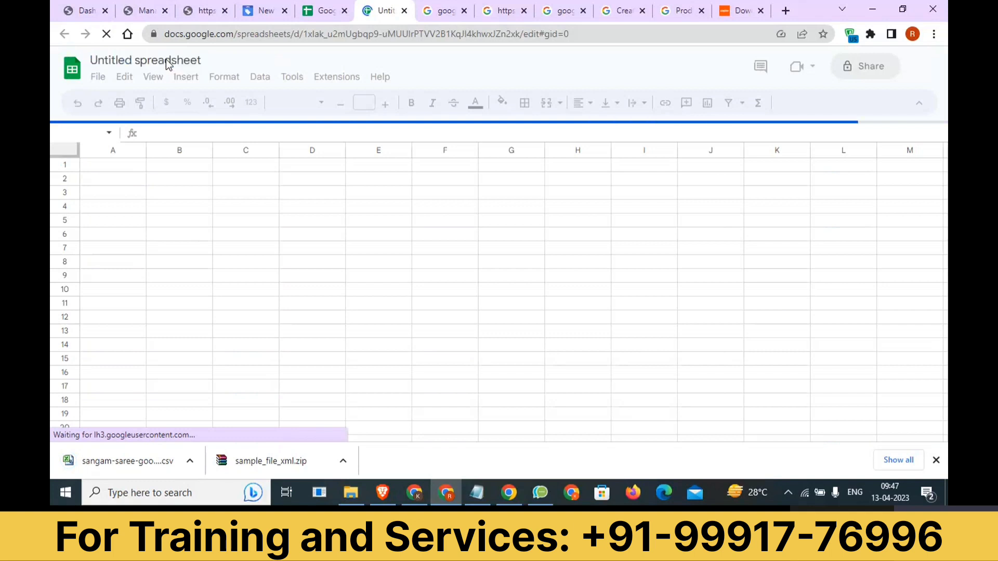
pyautogui.write('am')
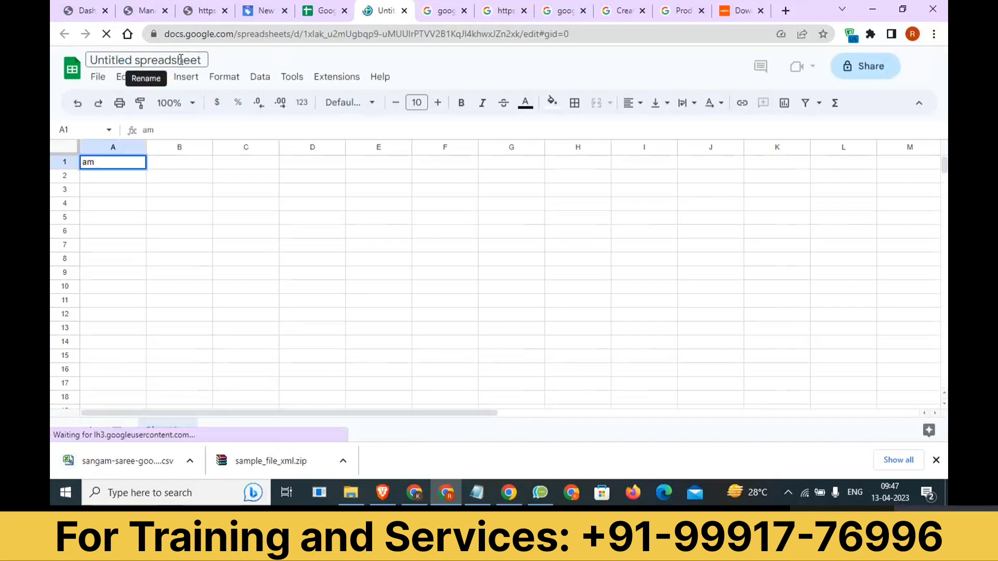
pyautogui.hotkey('ctrl', 'a')
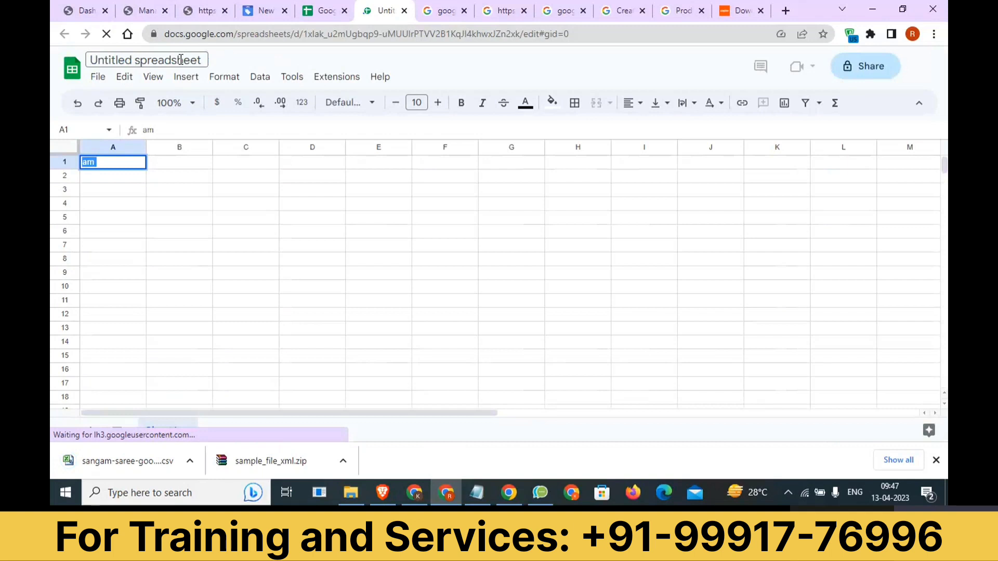
# Rename the untitled spreadsheet as "Sangam saree product feed google"
pyautogui.click(180, 59)
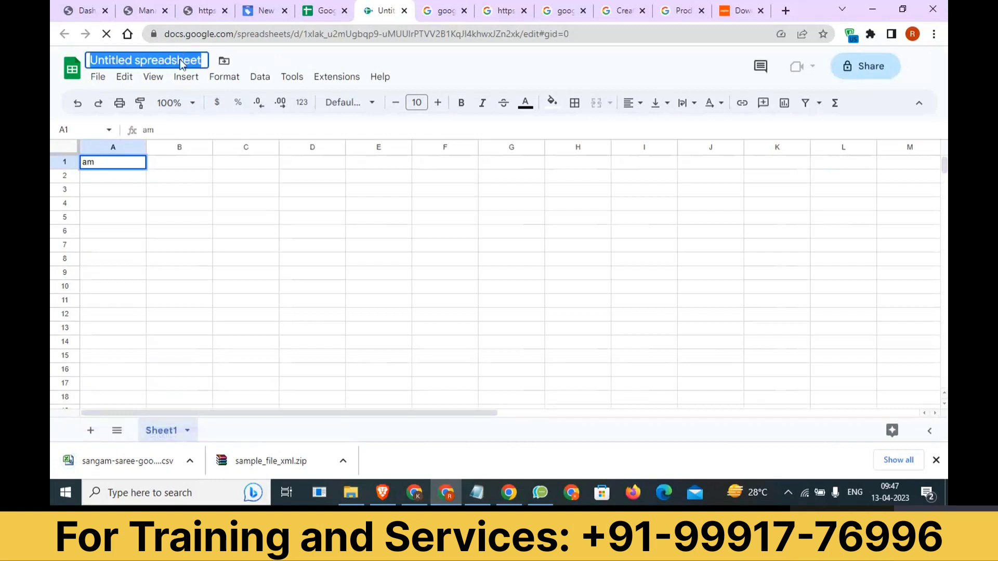
pyautogui.hotkey('ctrl', 'v')
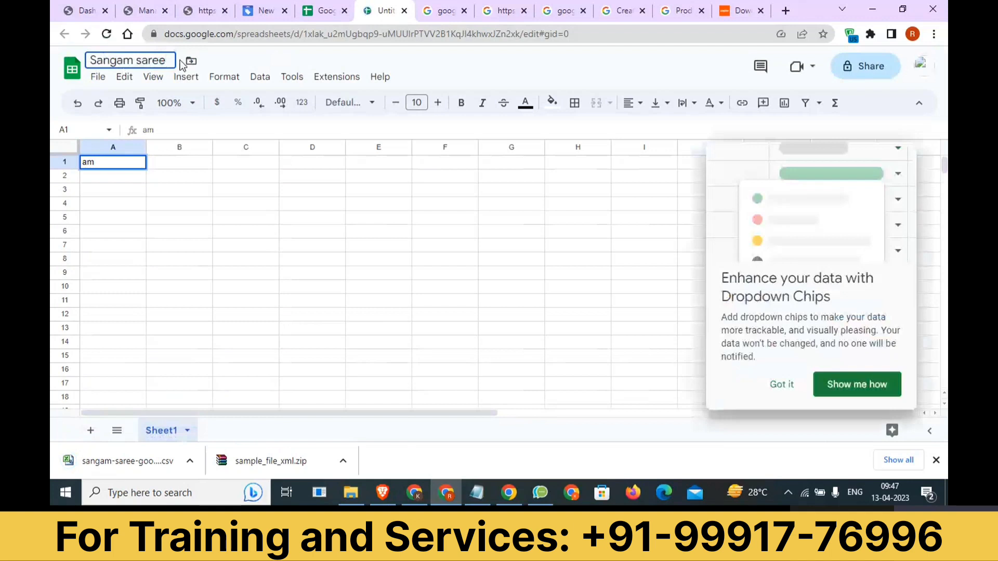
pyautogui.write('prod')
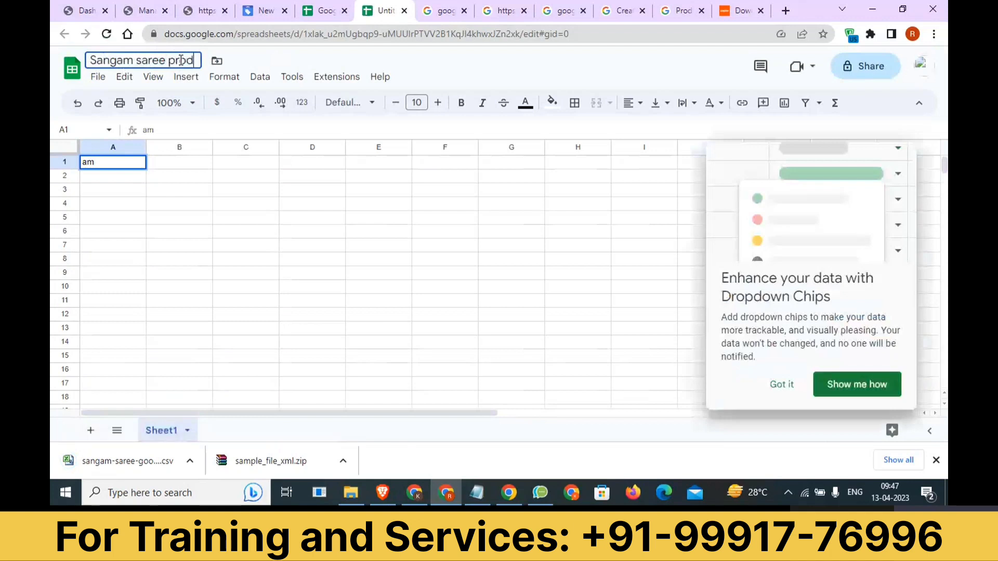
pyautogui.write('uct feed google')
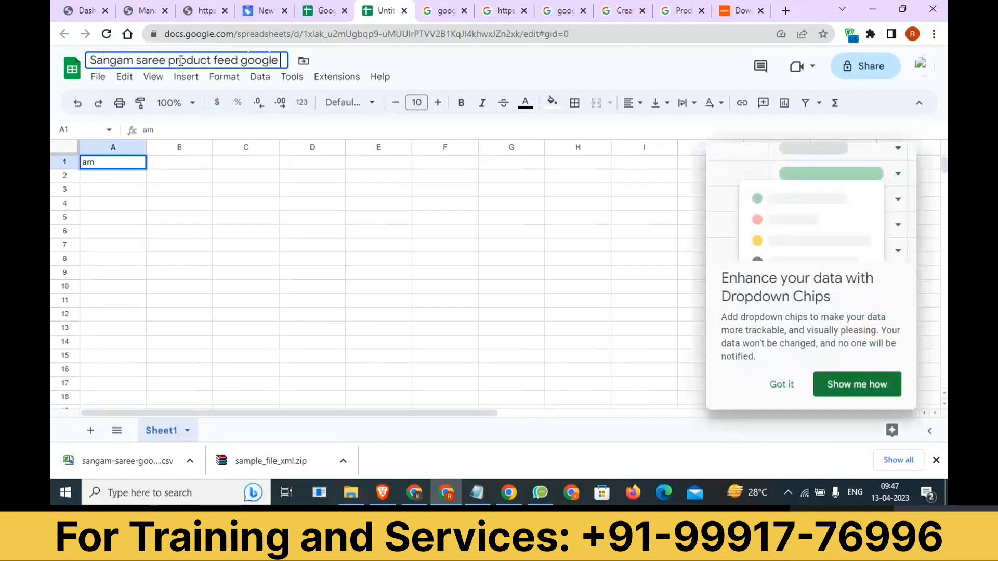
pyautogui.press('Return')
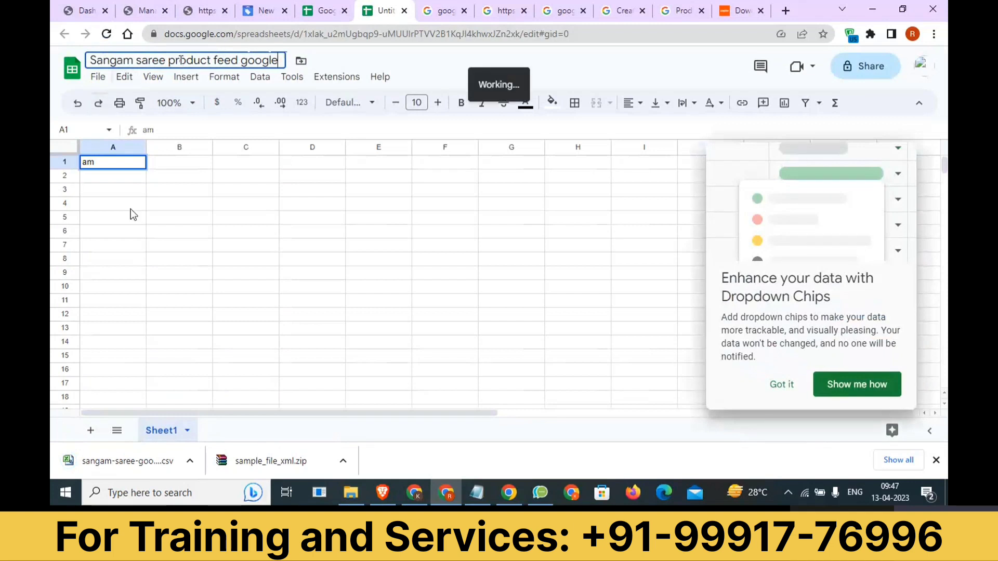
# Clear the stray text "am" from cell A1 and select the empty cell B7
pyautogui.click(119, 164)
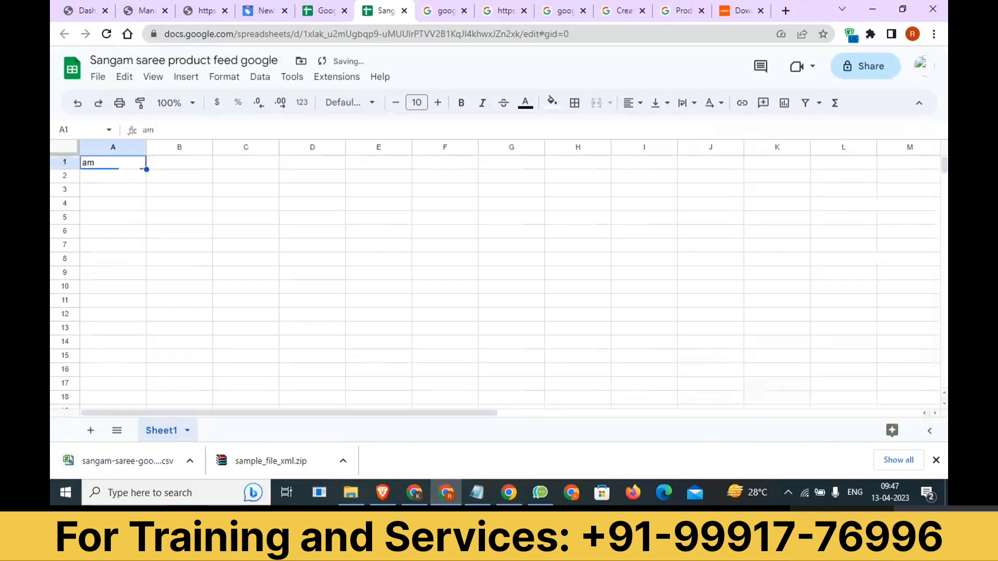
pyautogui.press('Delete')
pyautogui.click(193, 240)
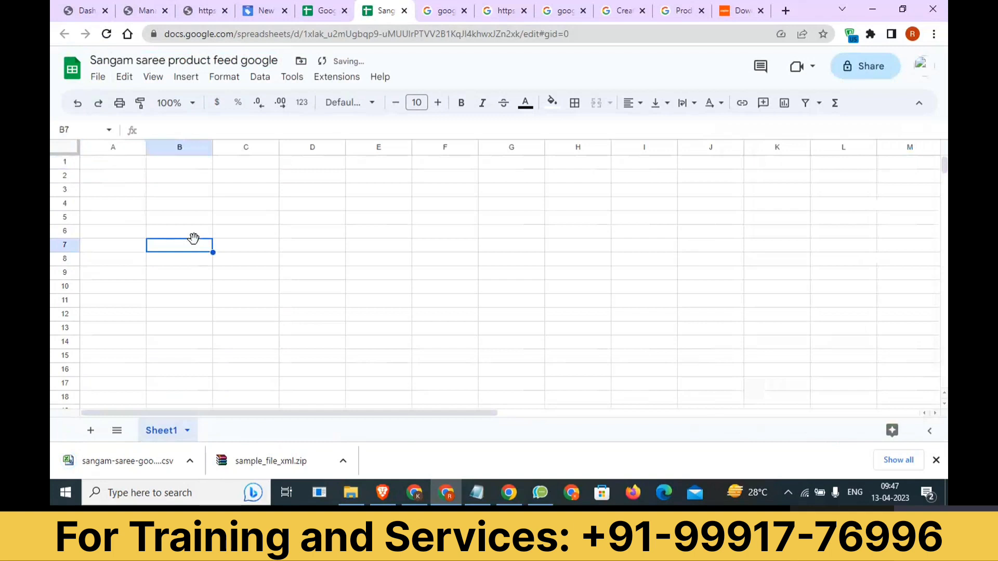
# Upload the downloaded Sangam Saree Google feed CSV file and open it as a spreadsheet
pyautogui.hotkey('ctrl', 'o')
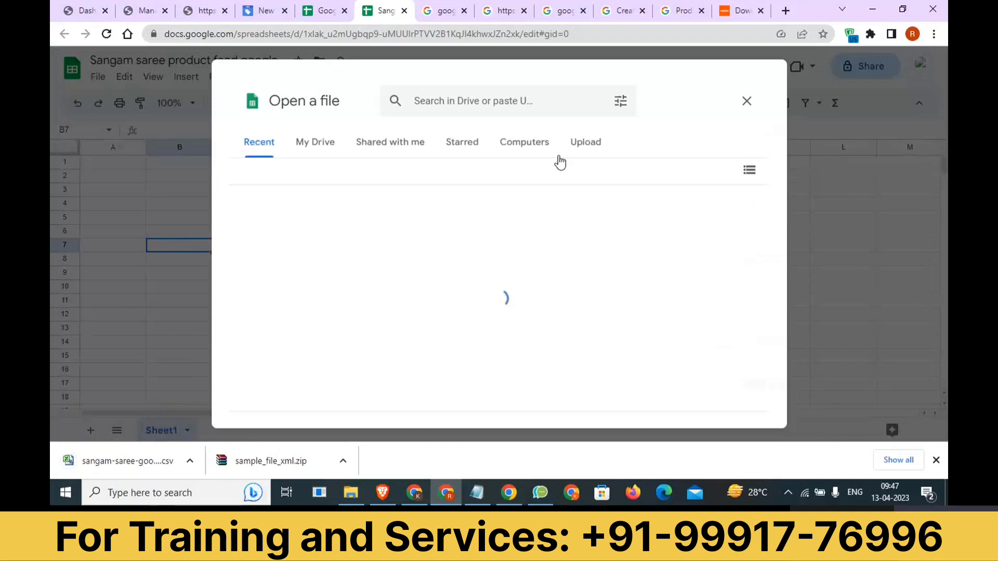
pyautogui.click(583, 152)
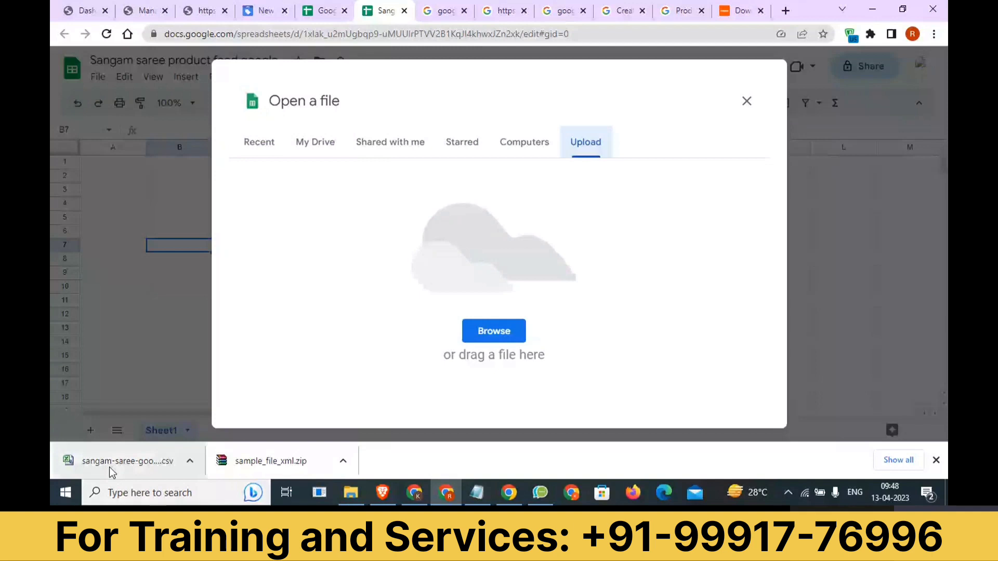
pyautogui.moveTo(108, 468); pyautogui.dragTo(500, 337)
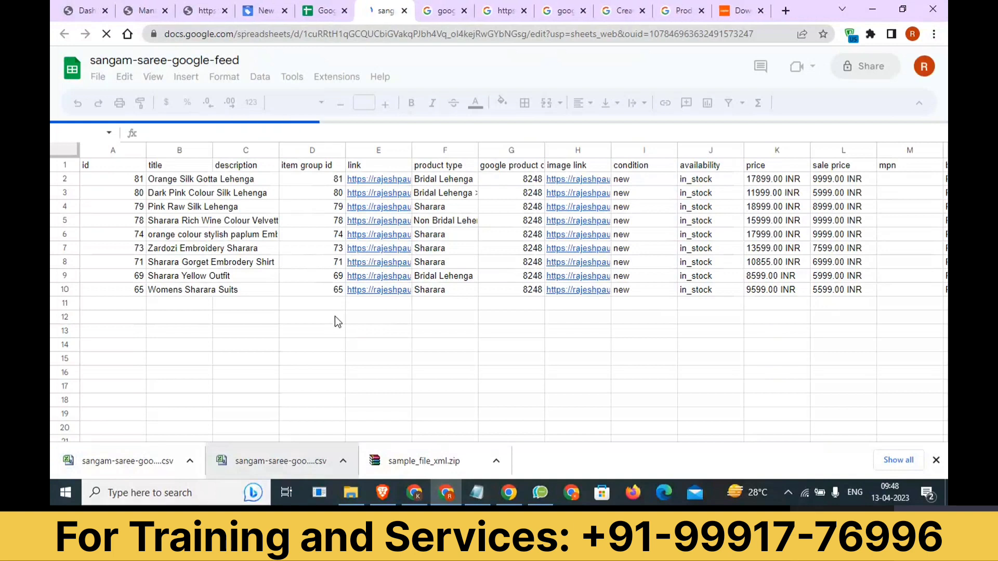
# Examine the imported product feed's columns, from id, description and product type to price, brand and canonical link
pyautogui.moveTo(115, 165); pyautogui.dragTo(167, 182)
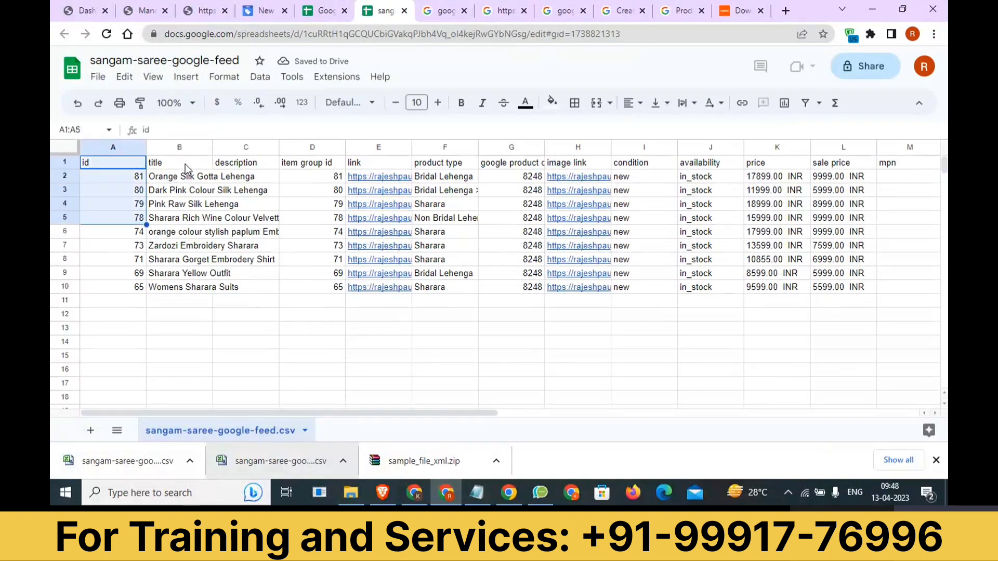
pyautogui.moveTo(244, 164); pyautogui.dragTo(248, 175)
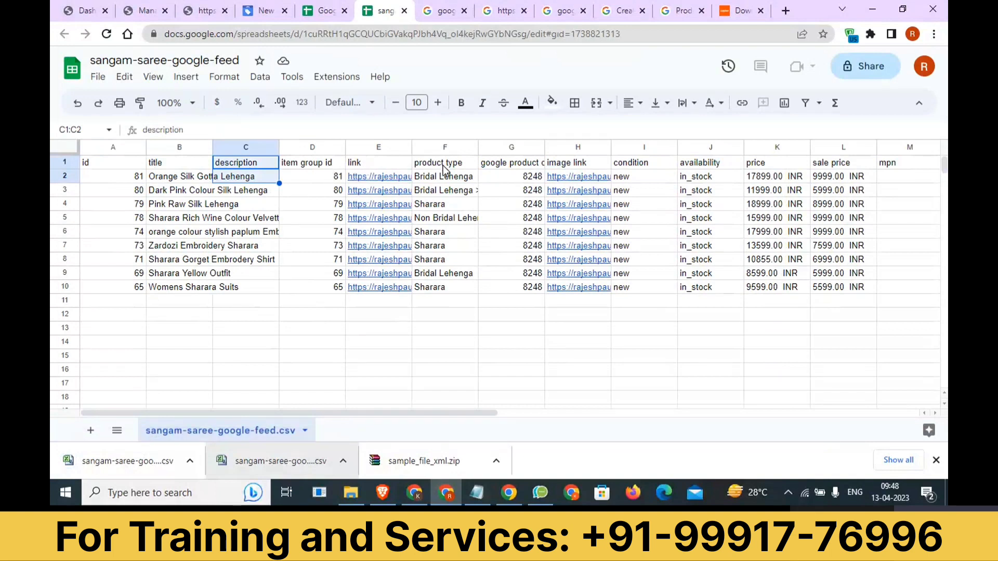
pyautogui.moveTo(443, 165); pyautogui.dragTo(446, 260)
pyautogui.moveTo(521, 167); pyautogui.dragTo(520, 287)
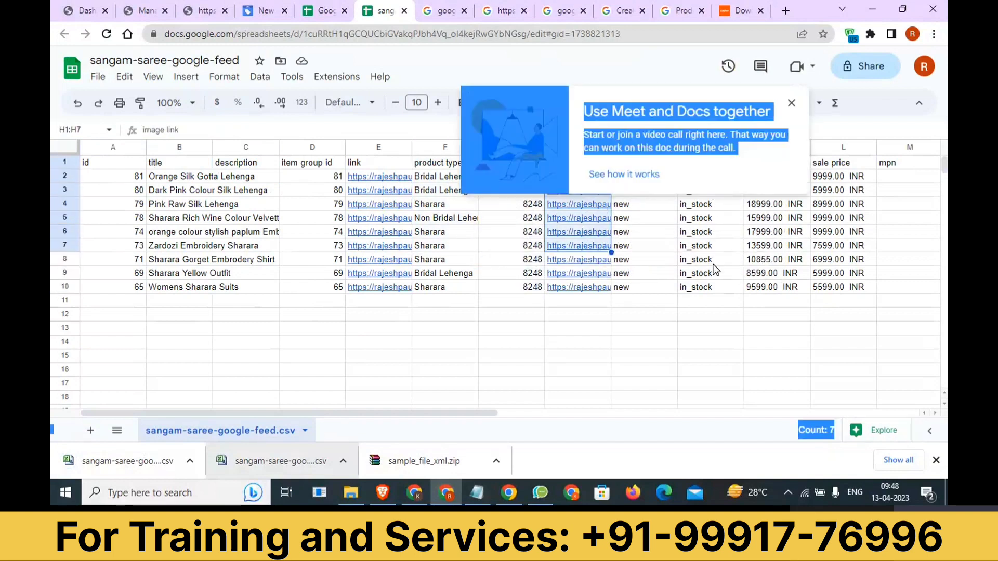
pyautogui.click(773, 254)
pyautogui.hscroll(3, 774, 255)
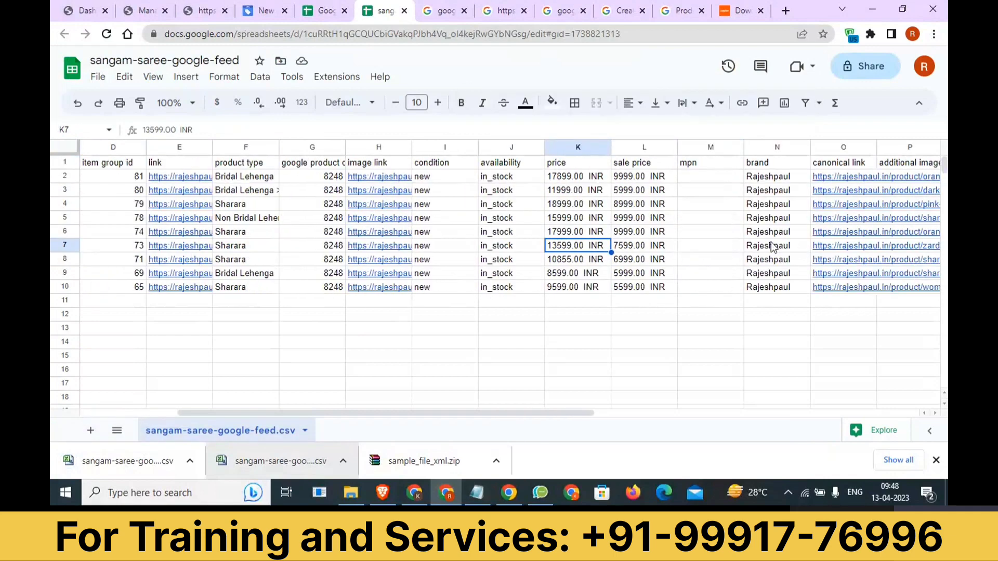
pyautogui.hscroll(-3, 703, 232)
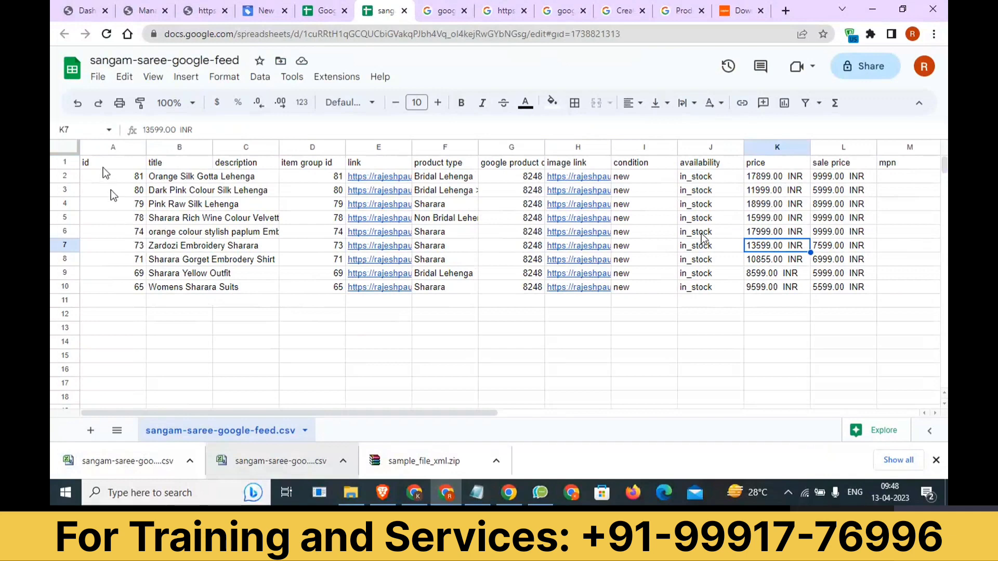
pyautogui.moveTo(109, 163); pyautogui.dragTo(930, 416)
pyautogui.scroll(3, 531, 359)
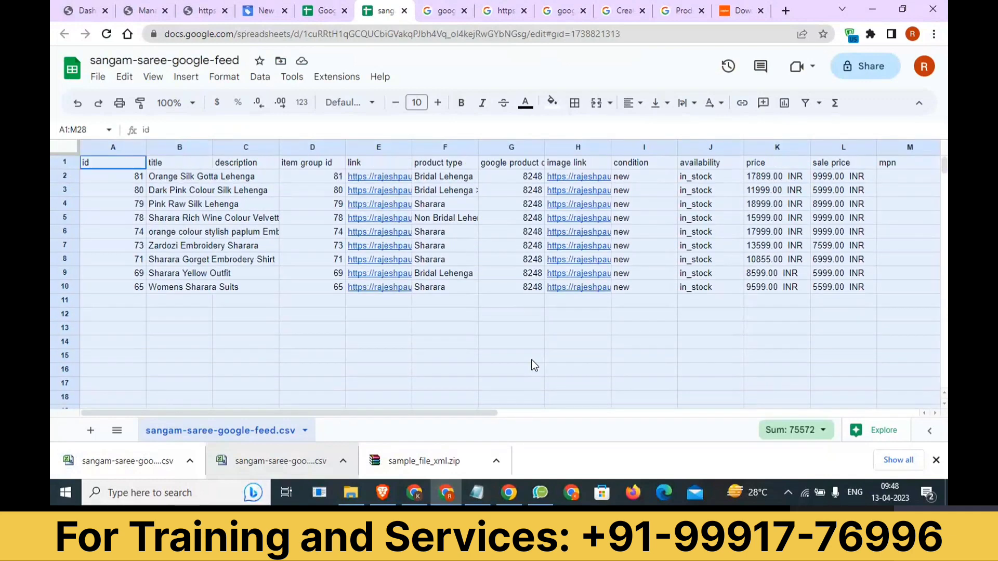
pyautogui.click(384, 298)
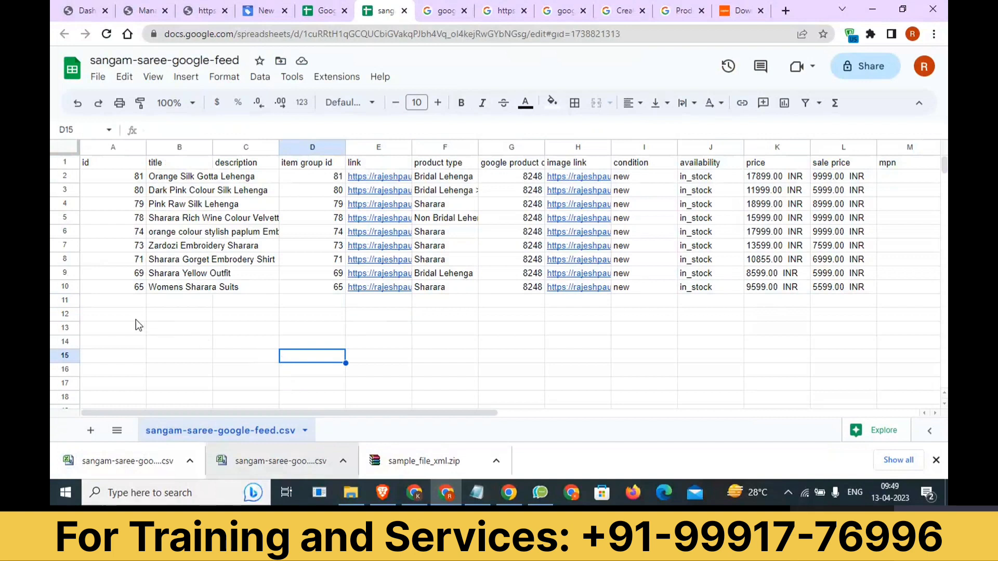
pyautogui.moveTo(113, 314); pyautogui.dragTo(314, 338)
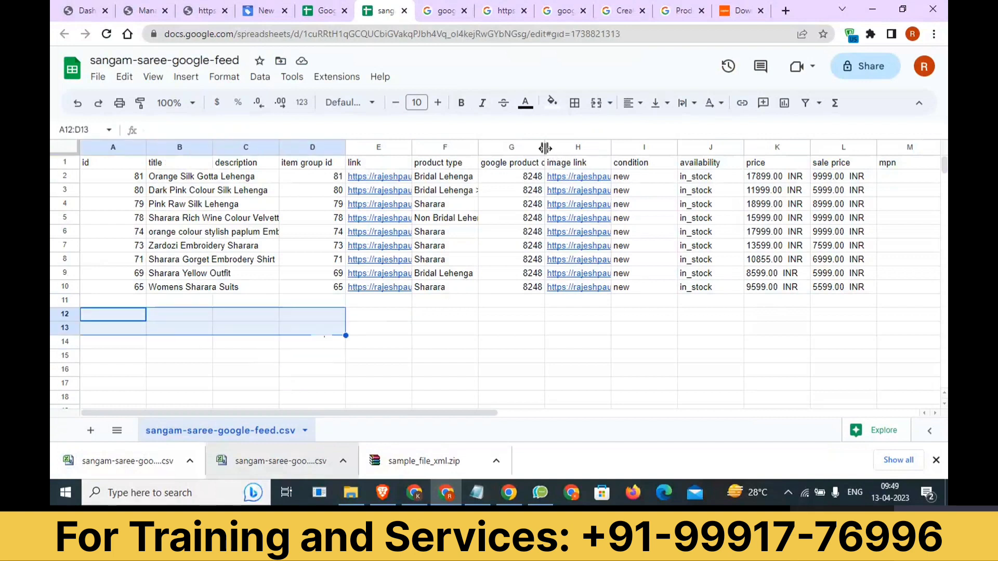
# Widen the google product category column until its full heading fits, and select its values in G2:G10
pyautogui.moveTo(544, 148); pyautogui.dragTo(638, 148)
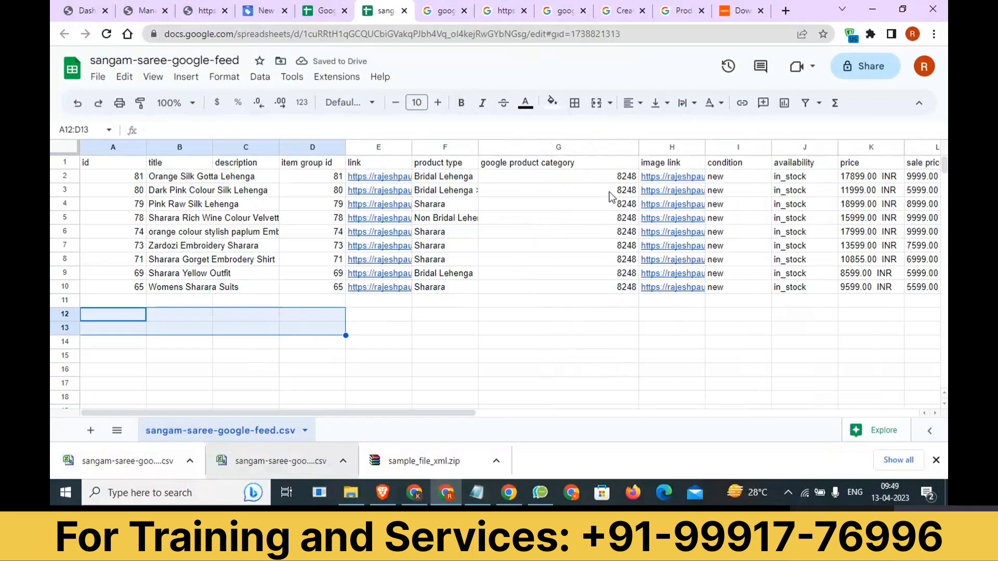
pyautogui.moveTo(599, 177); pyautogui.dragTo(600, 285)
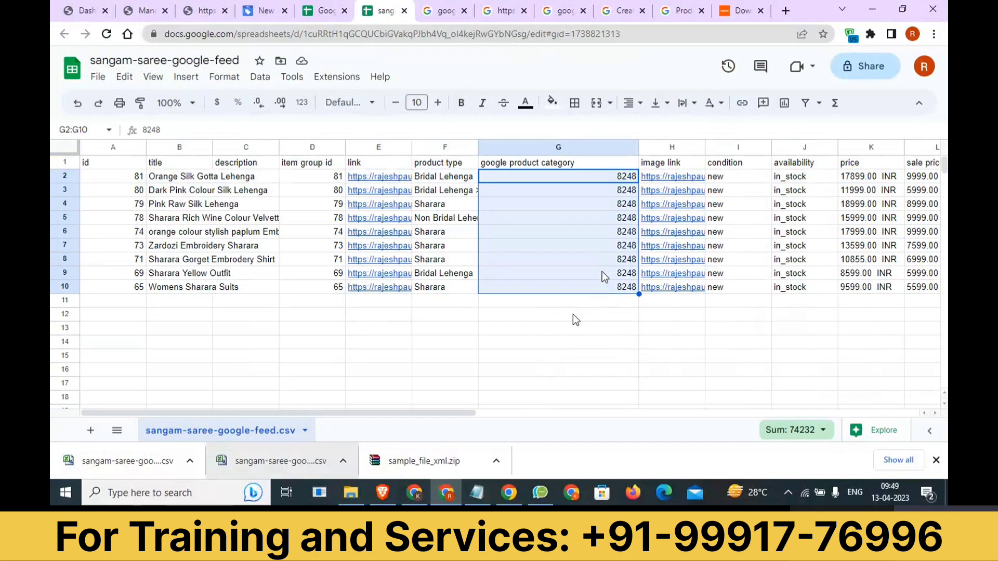
# Switch to Notepad and add the line "google category" several blank lines below "product >> category"
pyautogui.click(475, 491)
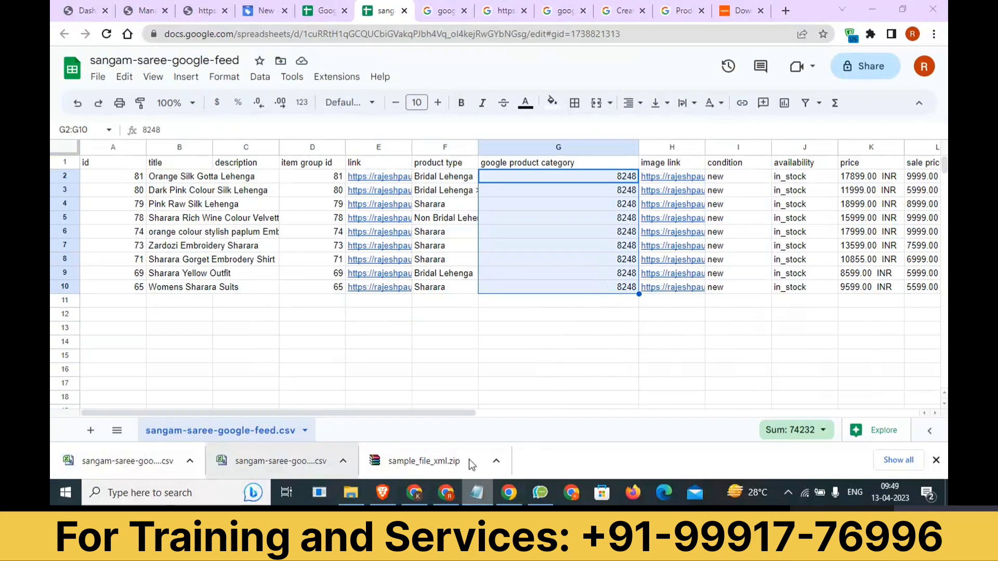
pyautogui.scroll(-5, 823, 281)
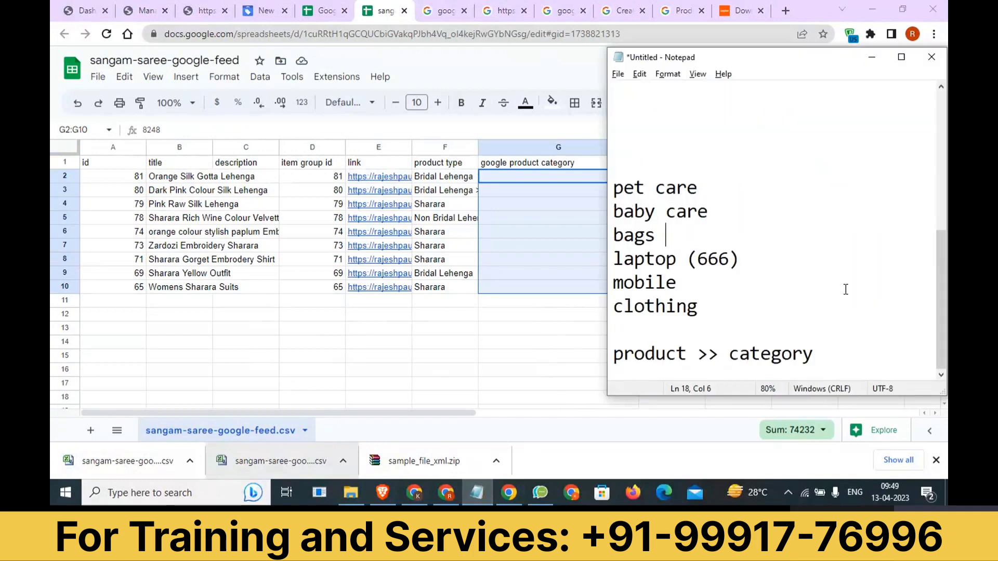
pyautogui.click(848, 361)
pyautogui.press('Return')
pyautogui.press('Return')
pyautogui.press('Return')
pyautogui.press('Return')
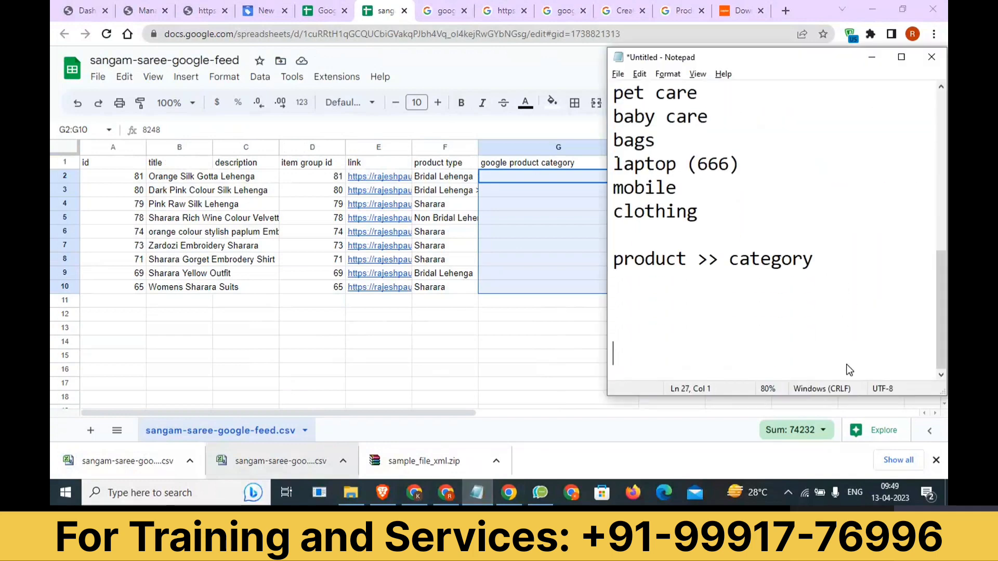
pyautogui.press('Return')
pyautogui.press('Return')
pyautogui.write('google catego')
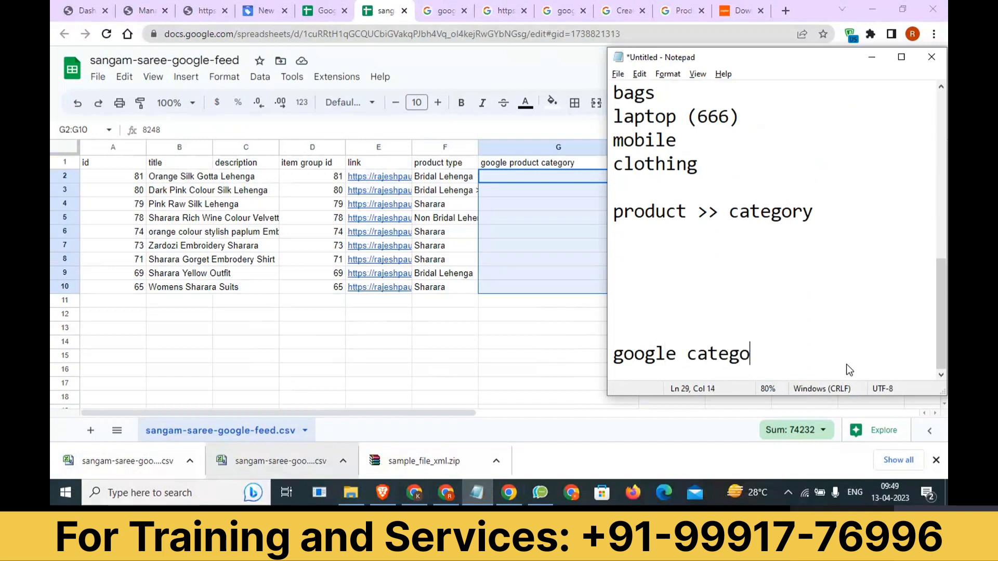
pyautogui.write('ry')
# Highlight the list from "pet care" to "clothing" in the notes, and then only the "bags" line
pyautogui.scroll(1, 868, 356)
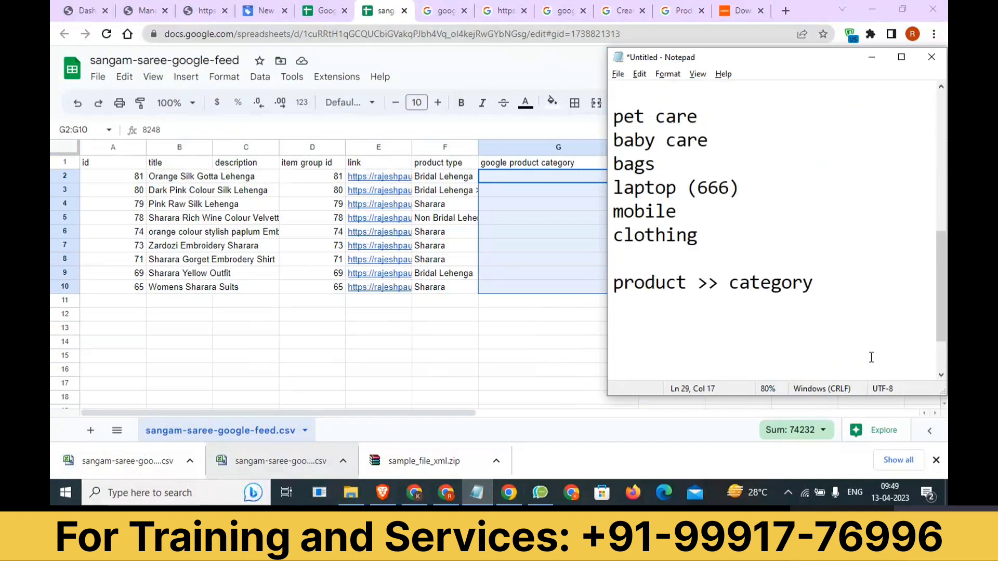
pyautogui.moveTo(729, 244); pyautogui.dragTo(615, 113)
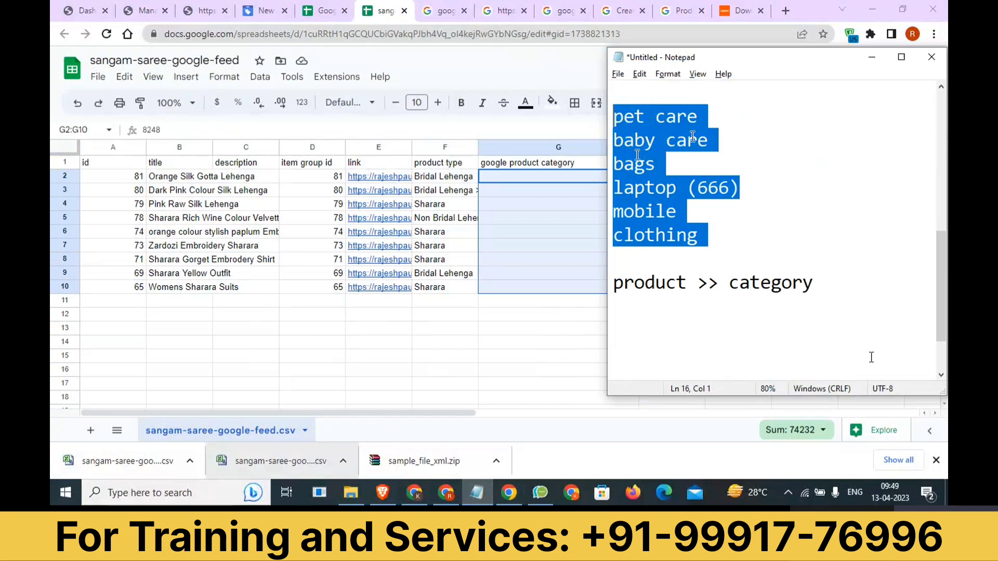
pyautogui.moveTo(739, 147); pyautogui.dragTo(602, 157)
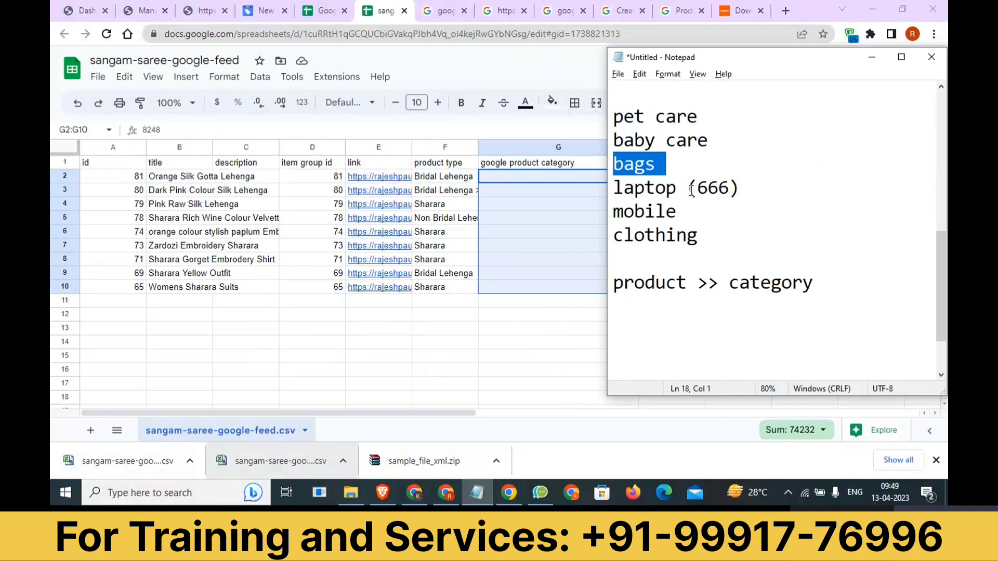
# Return to the feed spreadsheet and review the google product category codes in G2:G10
pyautogui.click(529, 304)
pyautogui.click(599, 178)
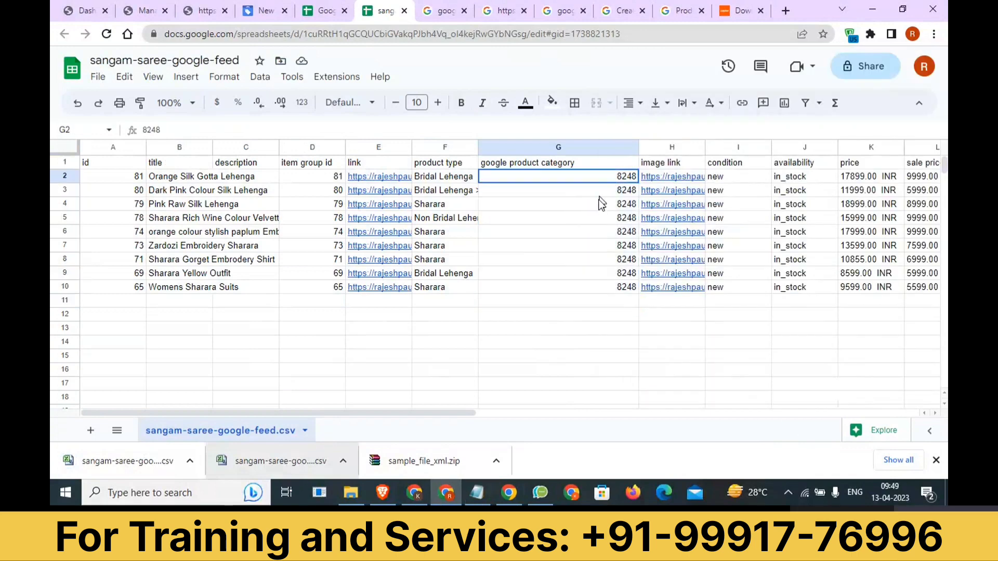
pyautogui.moveTo(601, 203); pyautogui.dragTo(587, 283)
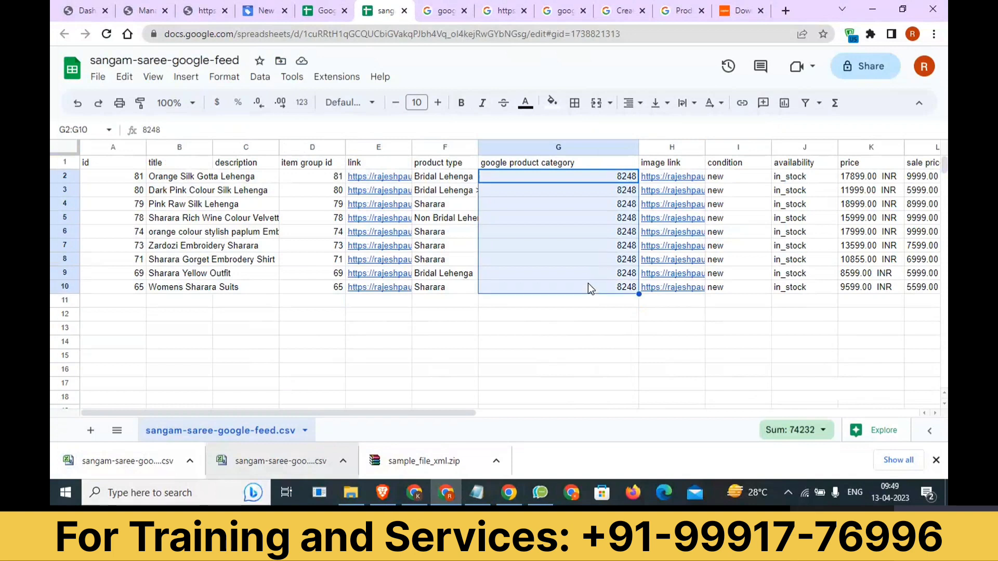
pyautogui.click(600, 222)
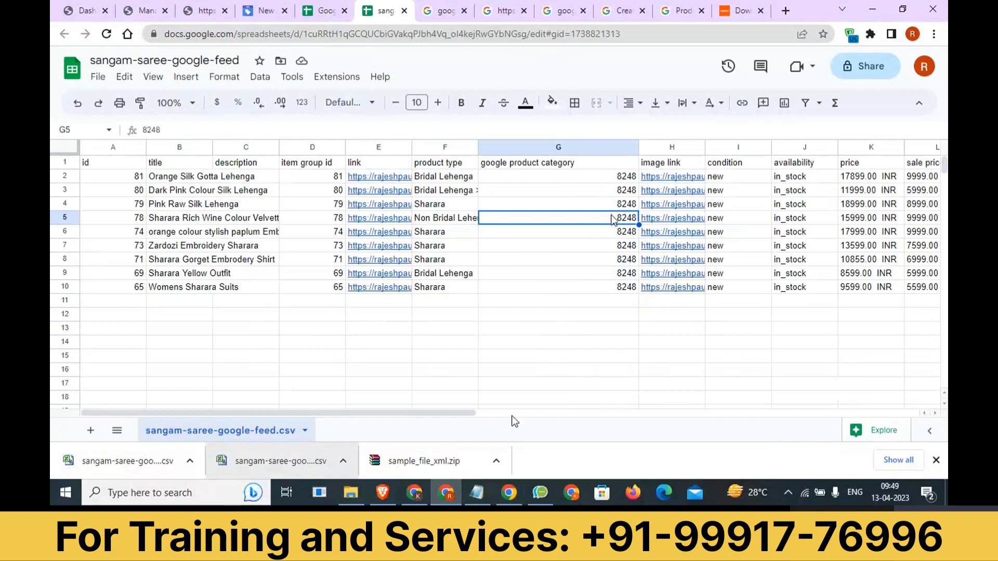
# Highlight "clothing" in the Notepad notes and check the orange paplum Sharara's feed row from its title to its google product category
pyautogui.click(476, 492)
pyautogui.moveTo(725, 233); pyautogui.dragTo(612, 242)
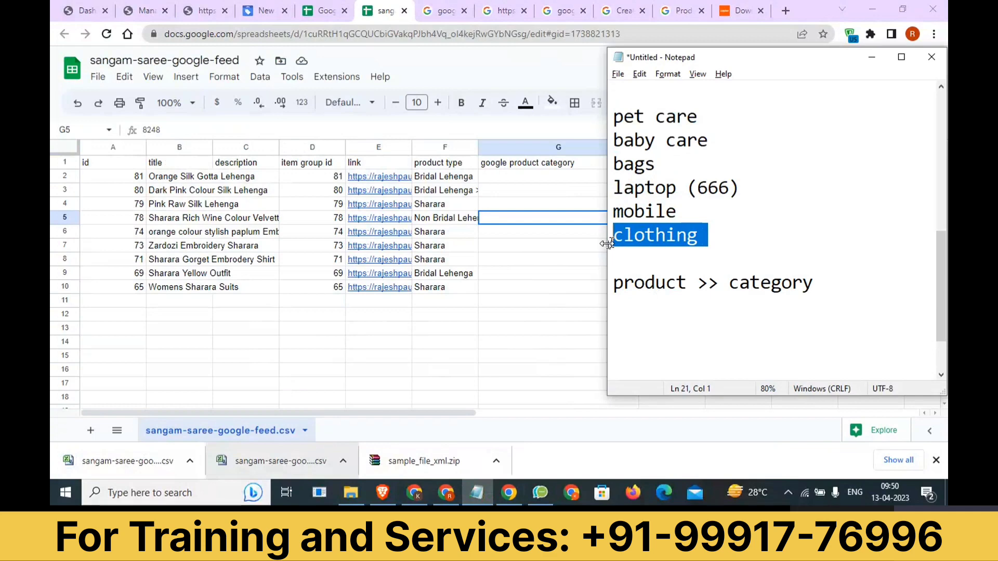
pyautogui.click(445, 315)
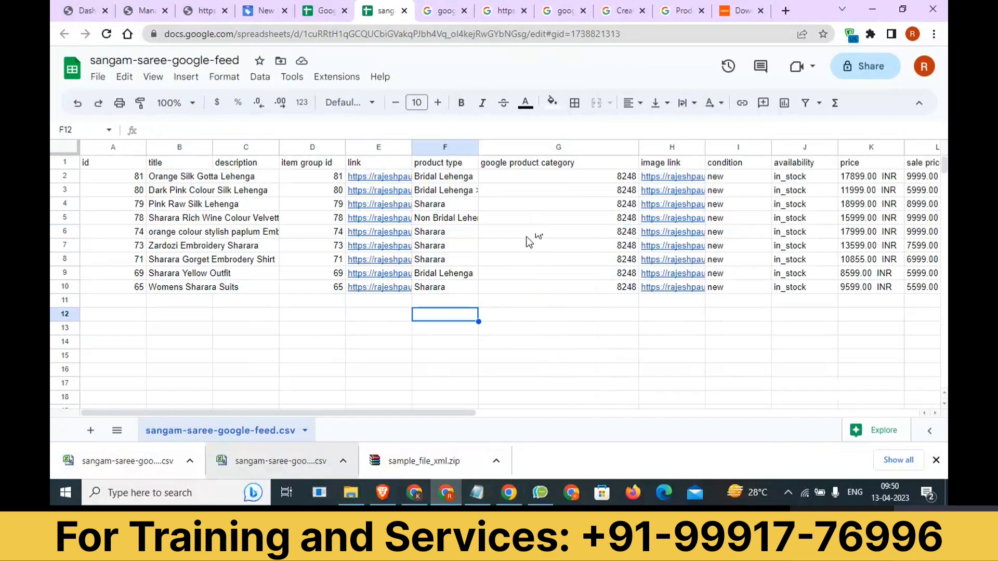
pyautogui.moveTo(165, 234); pyautogui.dragTo(634, 236)
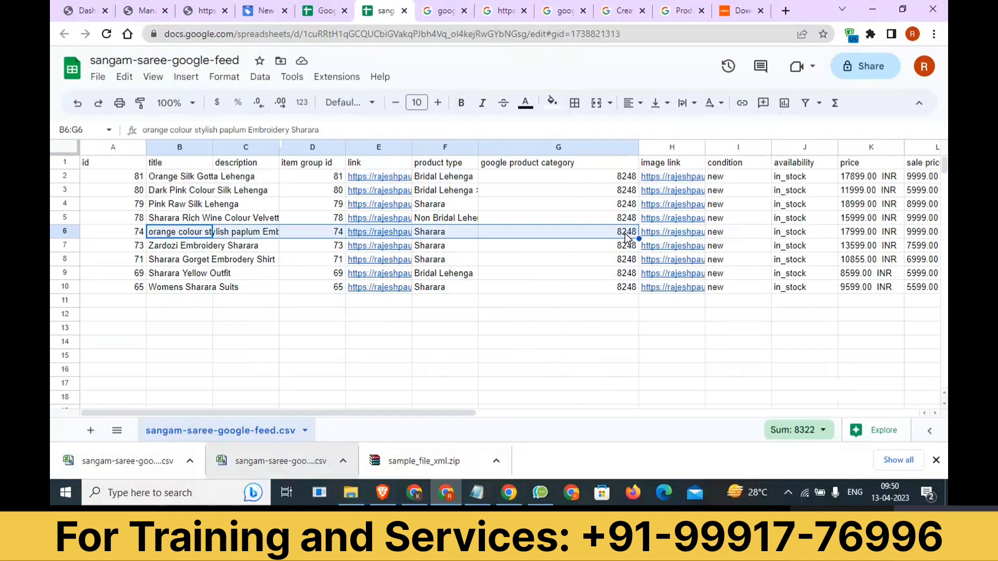
pyautogui.click(626, 238)
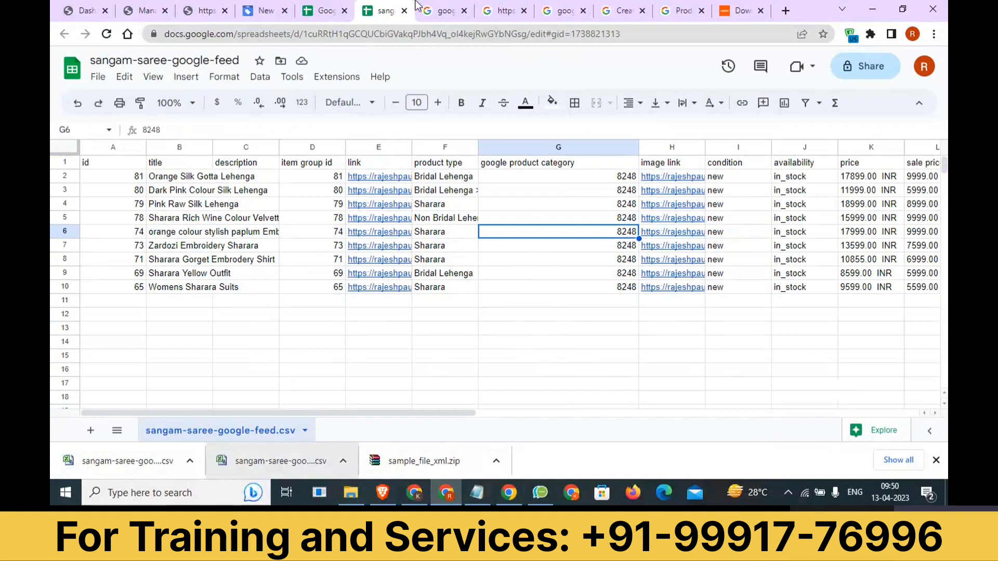
# Switch to the "google product taxomy" search results and locate the taxonomy-with-ids.en-US.txt result
pyautogui.click(445, 10)
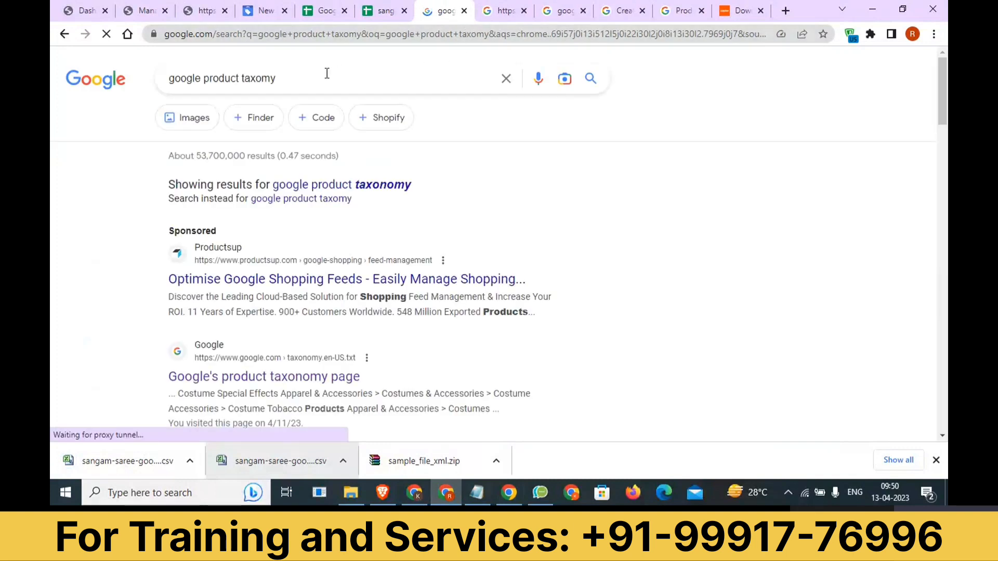
pyautogui.moveTo(307, 76); pyautogui.dragTo(175, 77)
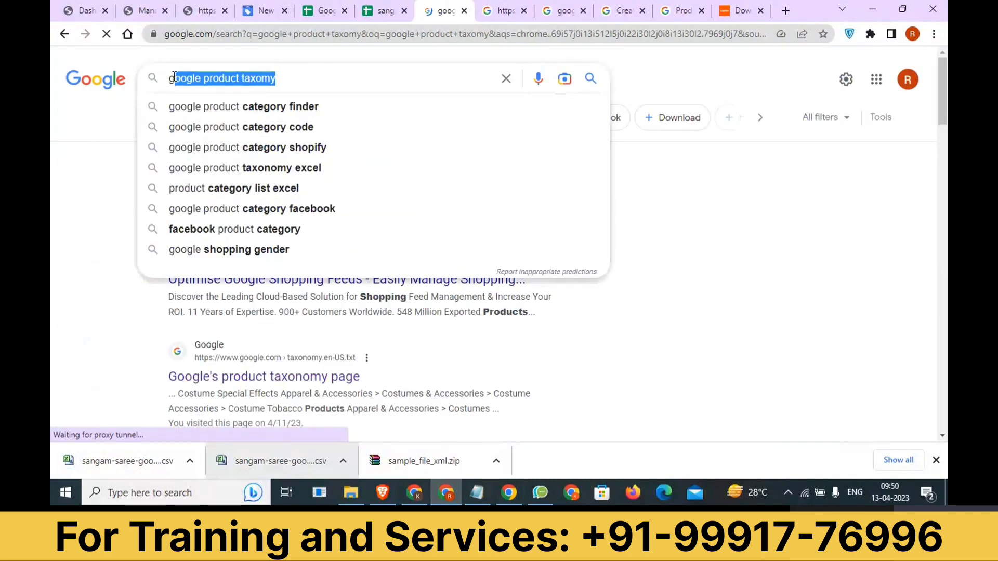
pyautogui.click(54, 220)
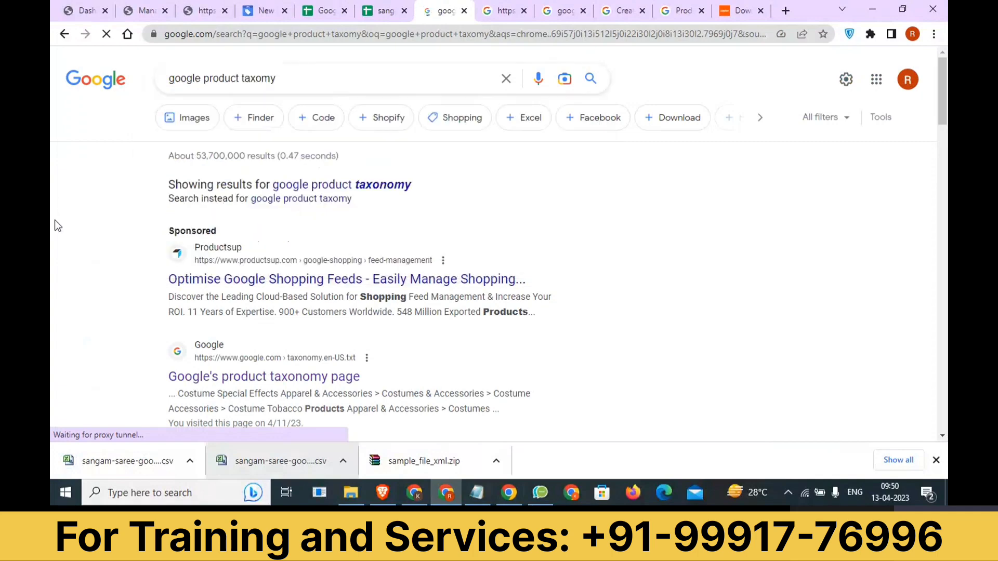
pyautogui.scroll(-2, 76, 291)
pyautogui.scroll(-3, 204, 280)
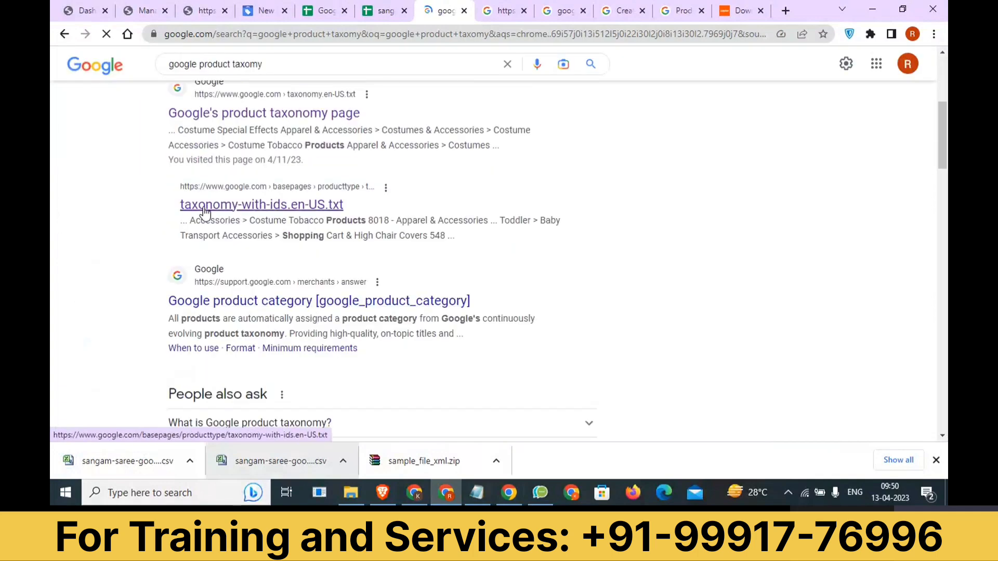
pyautogui.keyDown('ctrl'); pyautogui.scroll(6, 243, 215); pyautogui.keyUp('ctrl')
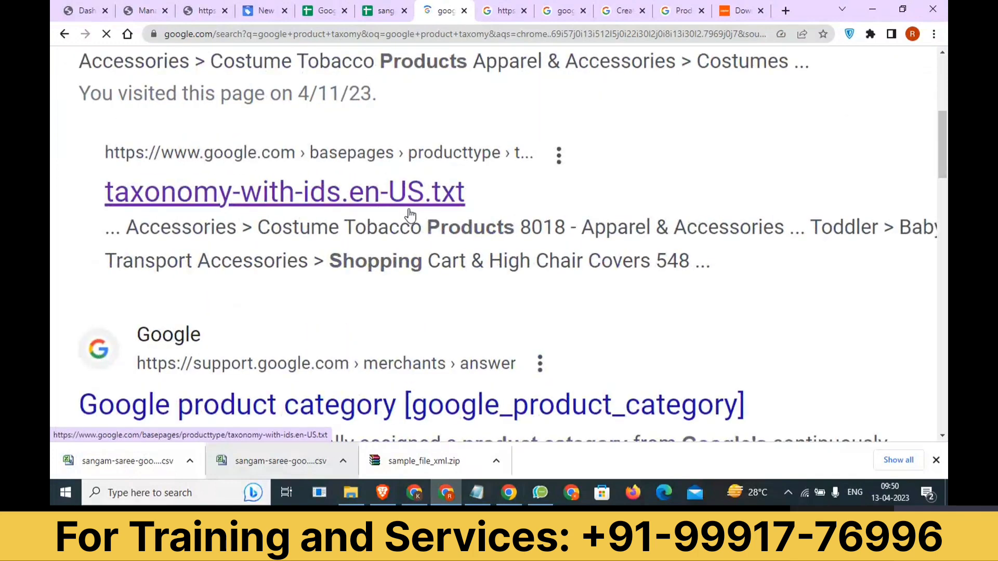
pyautogui.keyDown('ctrl'); pyautogui.scroll(-3, 409, 214); pyautogui.keyUp('ctrl')
pyautogui.keyDown('ctrl'); pyautogui.scroll(-2, 409, 213); pyautogui.keyUp('ctrl')
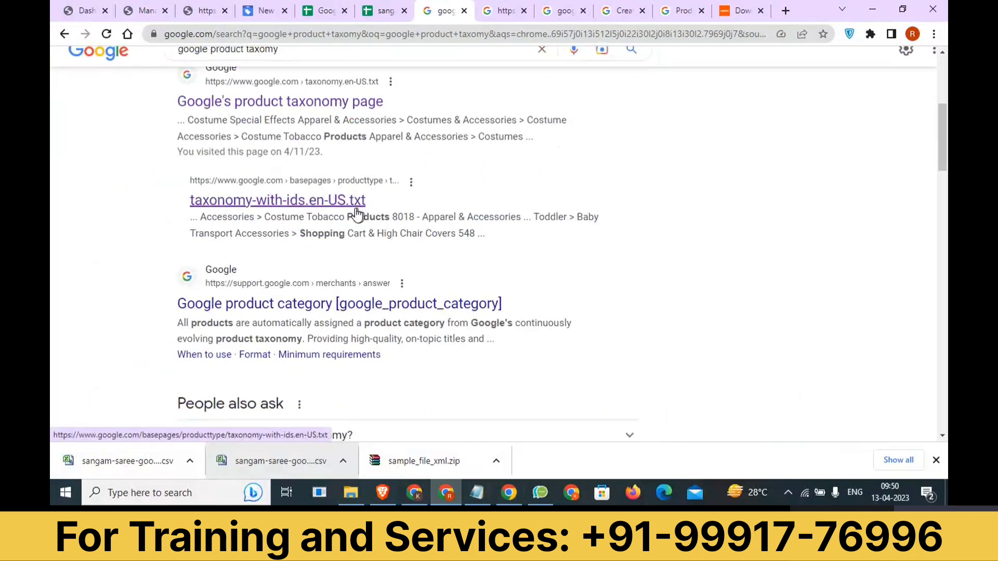
# Switch to the open taxonomy-with-ids.en-US.txt page and examine its address and the numeric IDs listed before the categories
pyautogui.click(512, 7)
pyautogui.moveTo(477, 35); pyautogui.dragTo(189, 36)
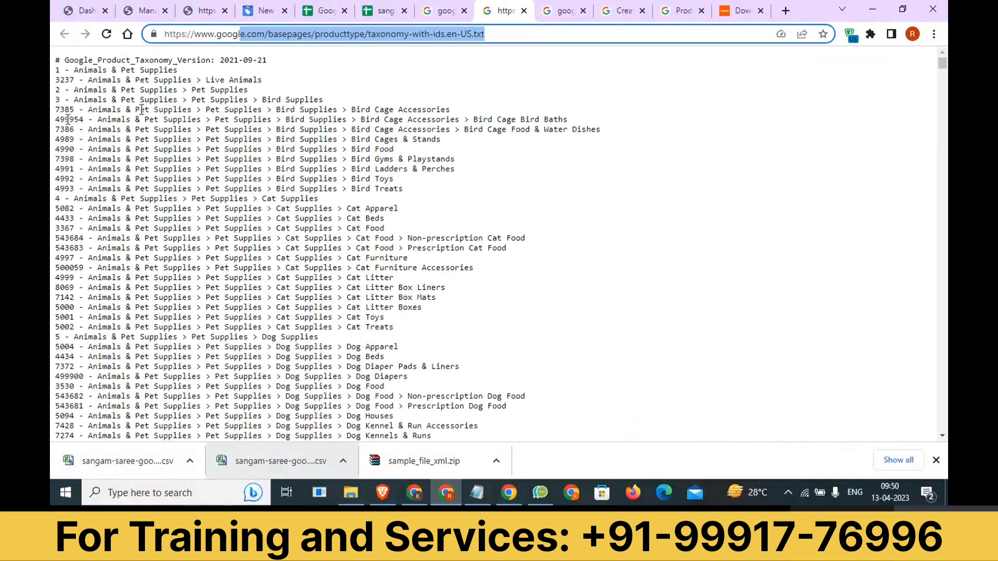
pyautogui.moveTo(59, 109); pyautogui.dragTo(258, 468)
pyautogui.click(82, 357)
pyautogui.doubleClick(72, 326)
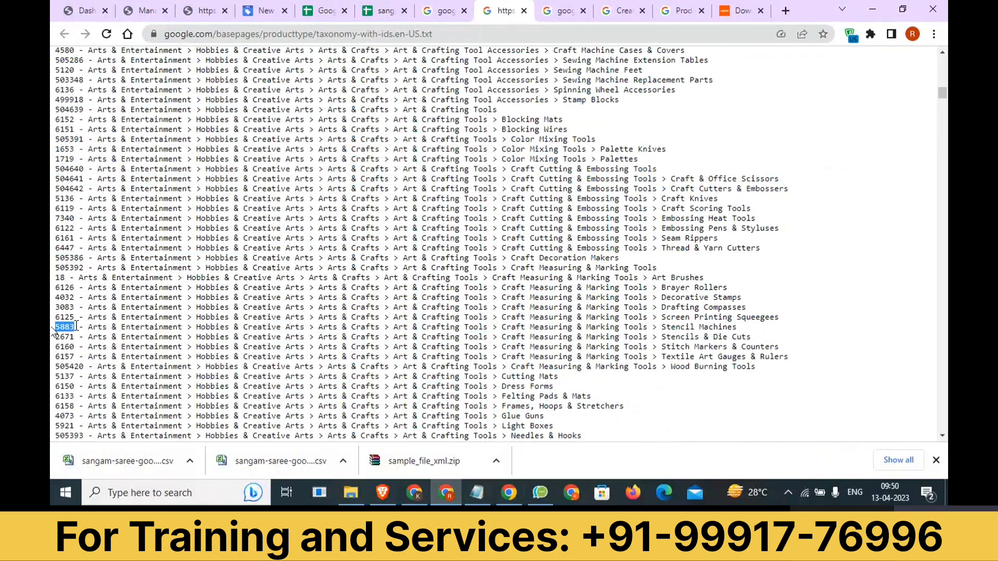
# Enlarge the taxonomy page and examine the full category path of the 5883 entry
pyautogui.hotkey('ctrl', '+')
pyautogui.hotkey('ctrl', '+')
pyautogui.hotkey('ctrl', '+')
pyautogui.hotkey('ctrl', '+')
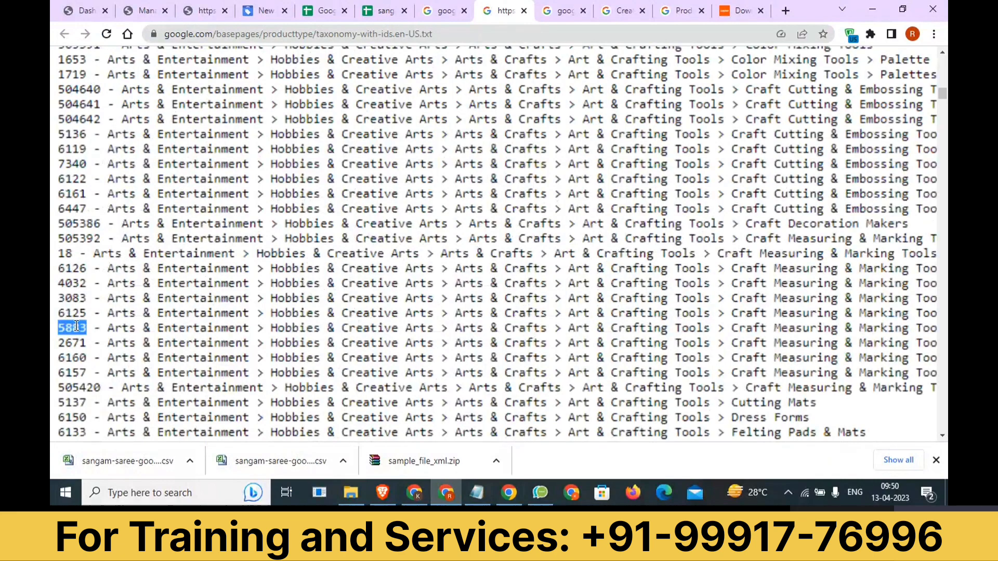
pyautogui.doubleClick(401, 328)
pyautogui.moveTo(439, 331); pyautogui.dragTo(764, 341)
pyautogui.hscroll(2, 810, 347)
pyautogui.hscroll(4, 811, 346)
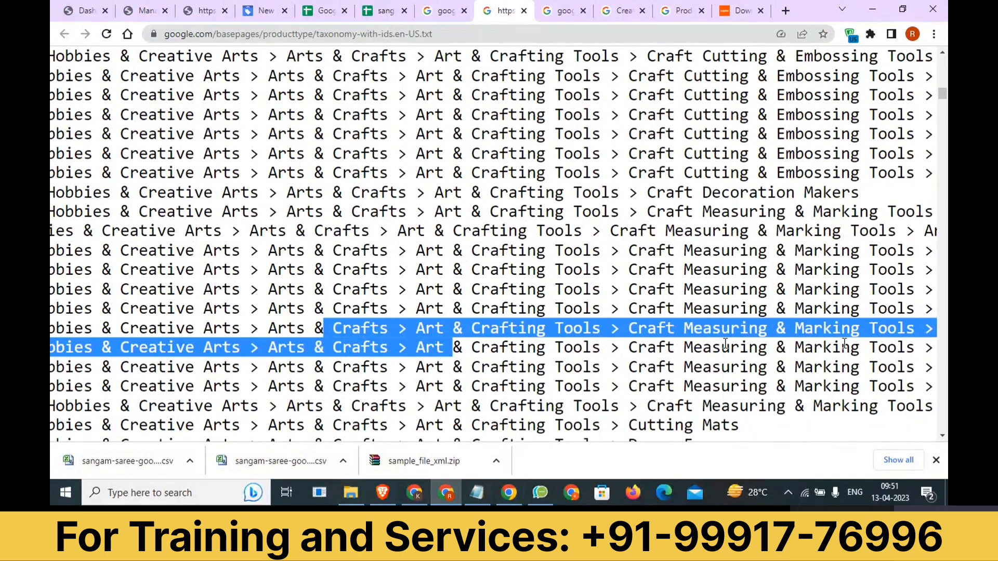
# Return the taxonomy page to its smaller zoom and highlight the entries from 7340 to 5137
pyautogui.hotkey('ctrl', '-')
pyautogui.hotkey('ctrl', '-')
pyautogui.hotkey('ctrl', '-')
pyautogui.hotkey('ctrl', '-')
pyautogui.moveTo(64, 218); pyautogui.dragTo(236, 374)
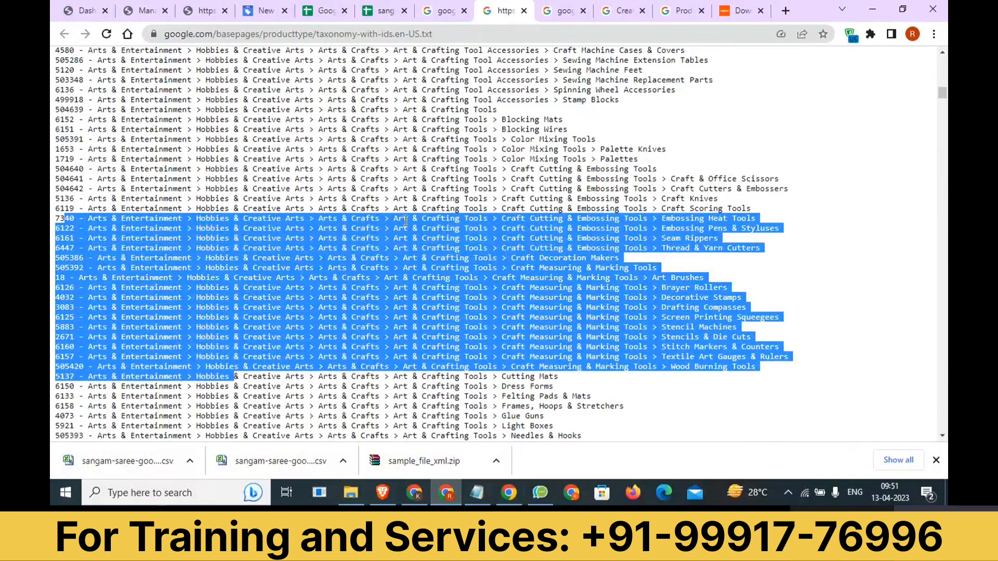
# Glance at the feed spreadsheet, return to the taxonomy page, find "sari" and highlight the Saris & Lehengas category
pyautogui.click(384, 10)
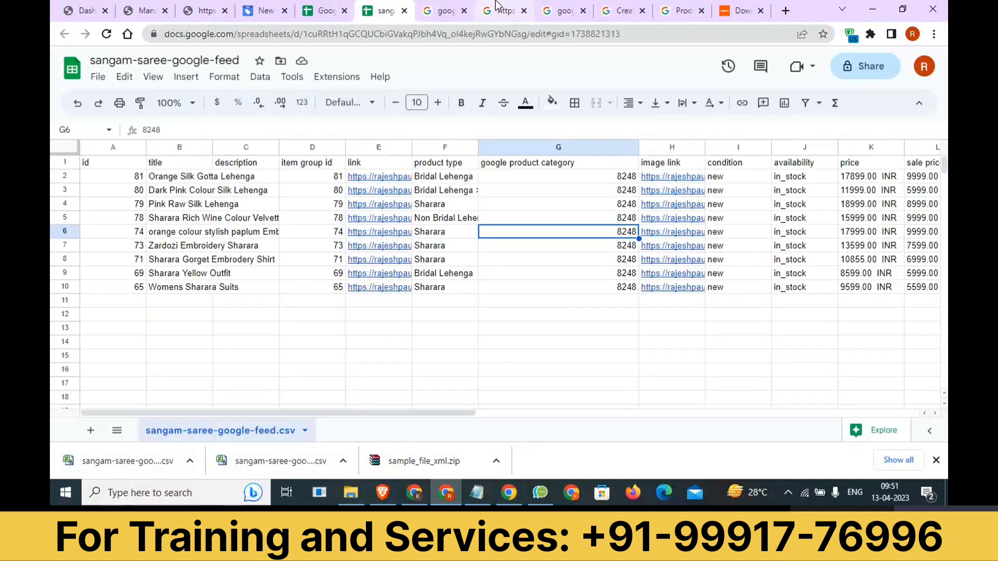
pyautogui.click(505, 10)
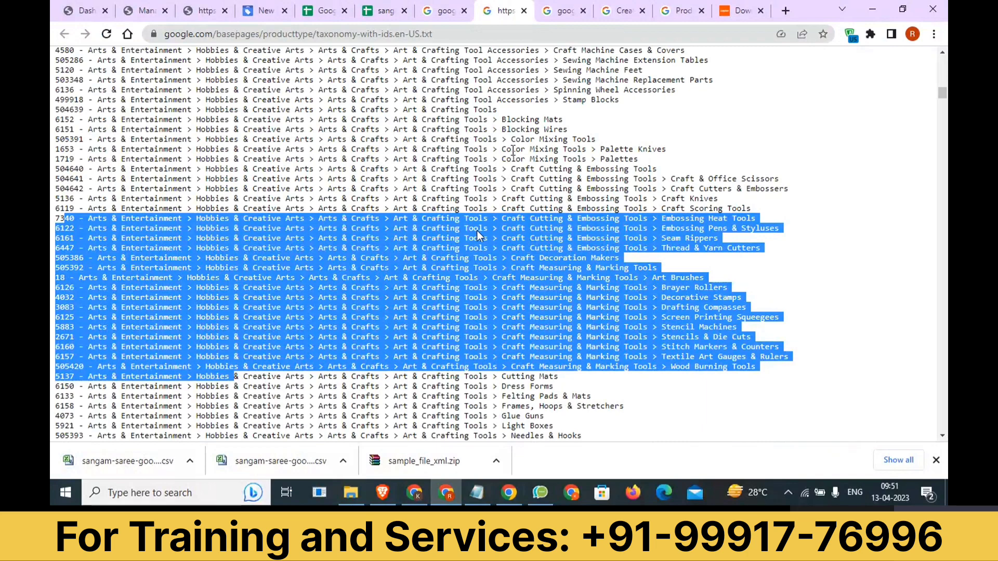
pyautogui.hotkey('ctrl', 's')
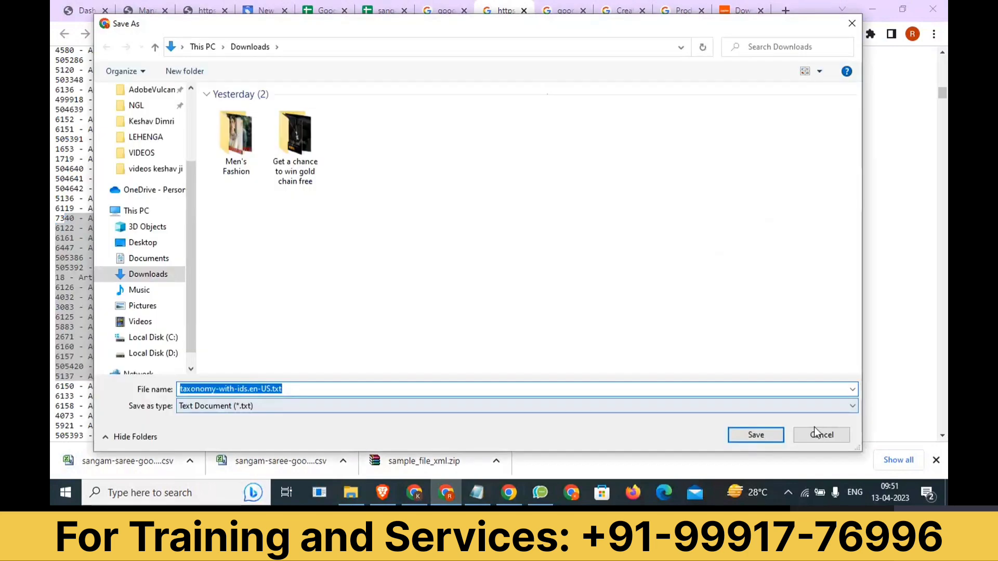
pyautogui.click(818, 435)
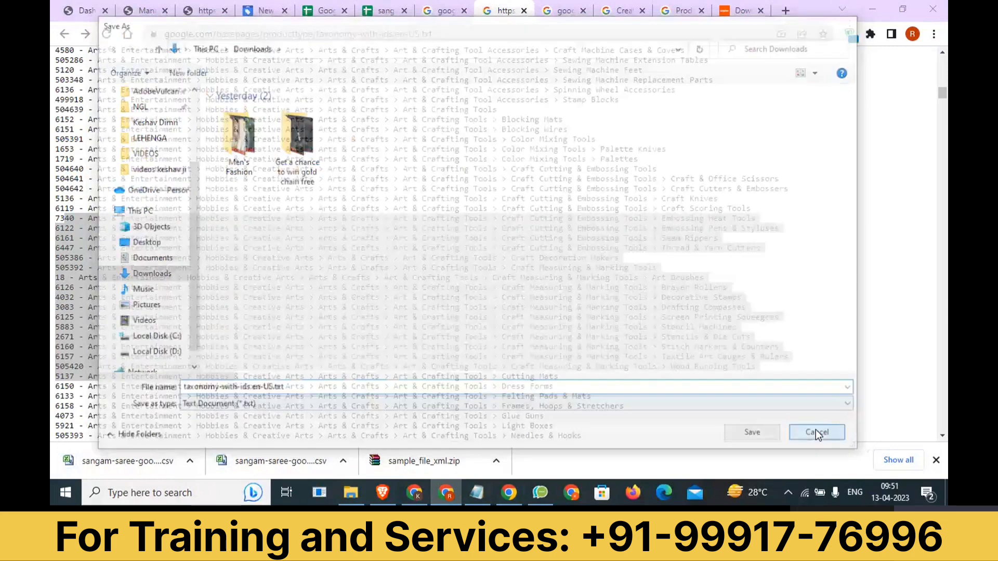
pyautogui.hotkey('ctrl', 'f')
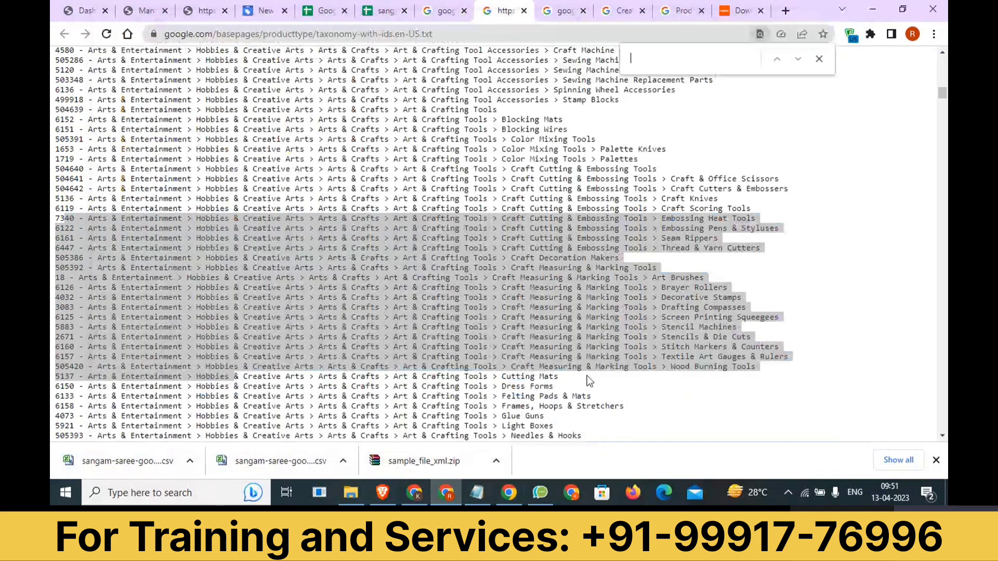
pyautogui.write('sari')
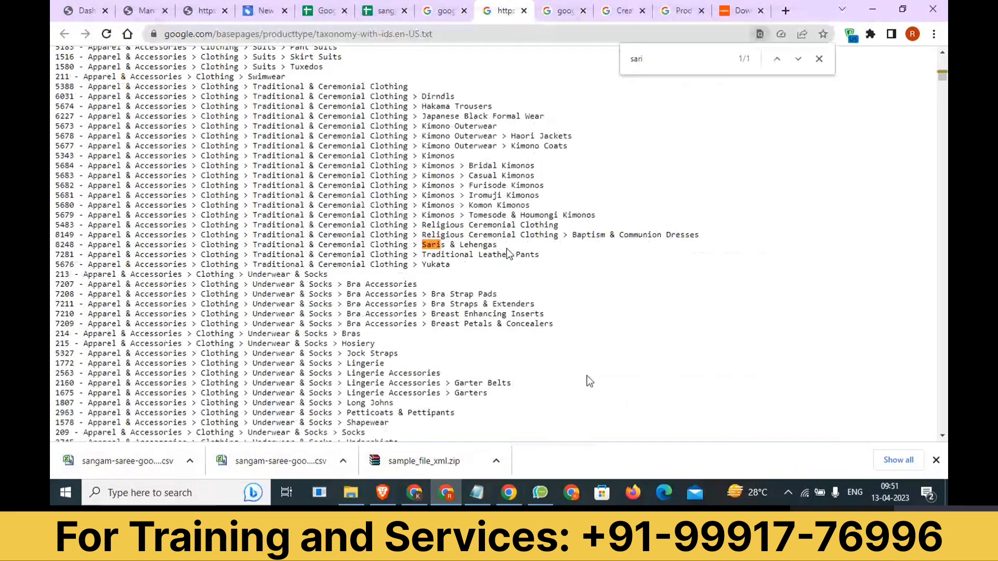
pyautogui.moveTo(497, 245); pyautogui.dragTo(421, 245)
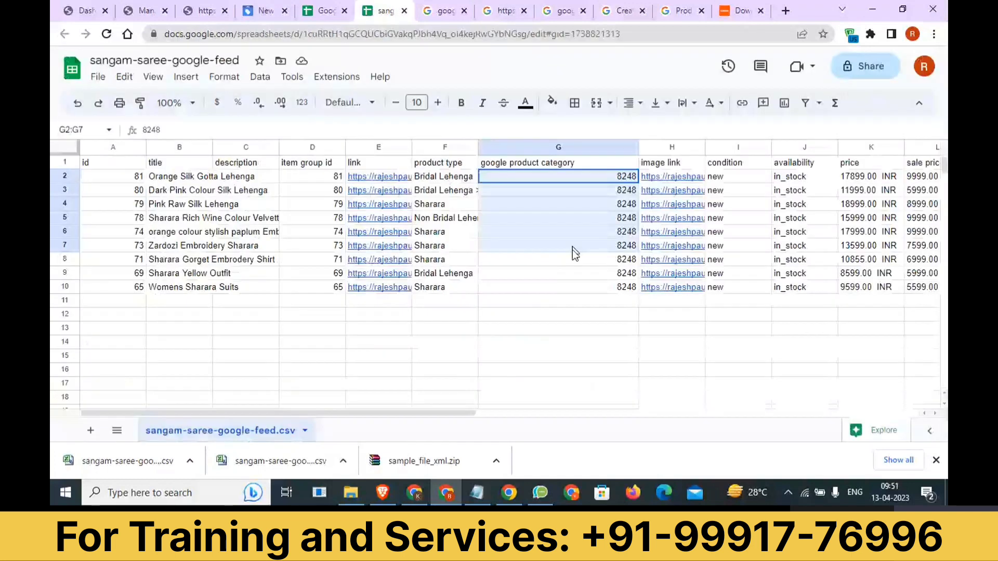
# Select the google product category codes in G2:G8 and highlight "product >> category" in the Notepad notes
pyautogui.moveTo(573, 249); pyautogui.dragTo(572, 254)
pyautogui.hotkey('alt', 'Tab')
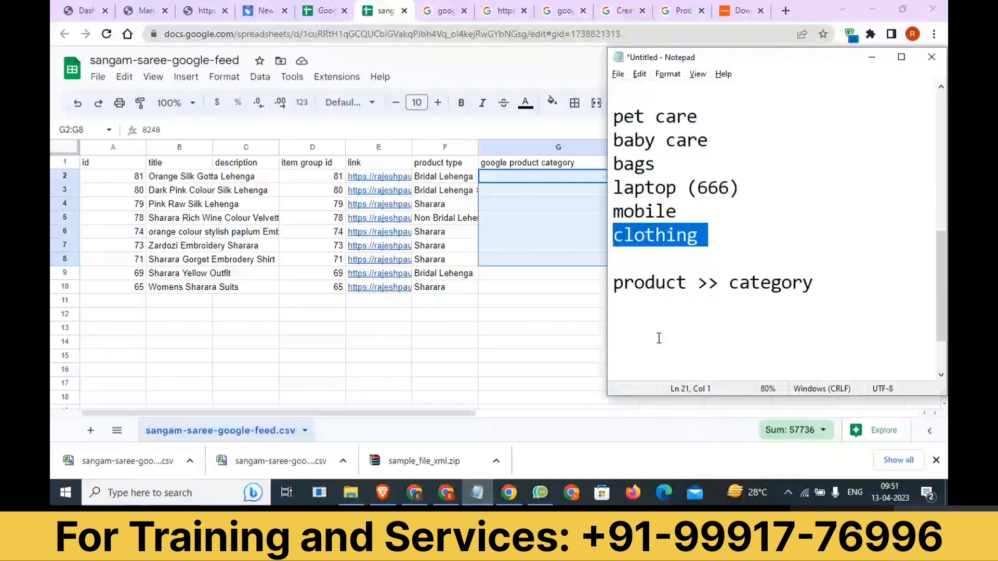
pyautogui.moveTo(853, 280); pyautogui.dragTo(689, 268)
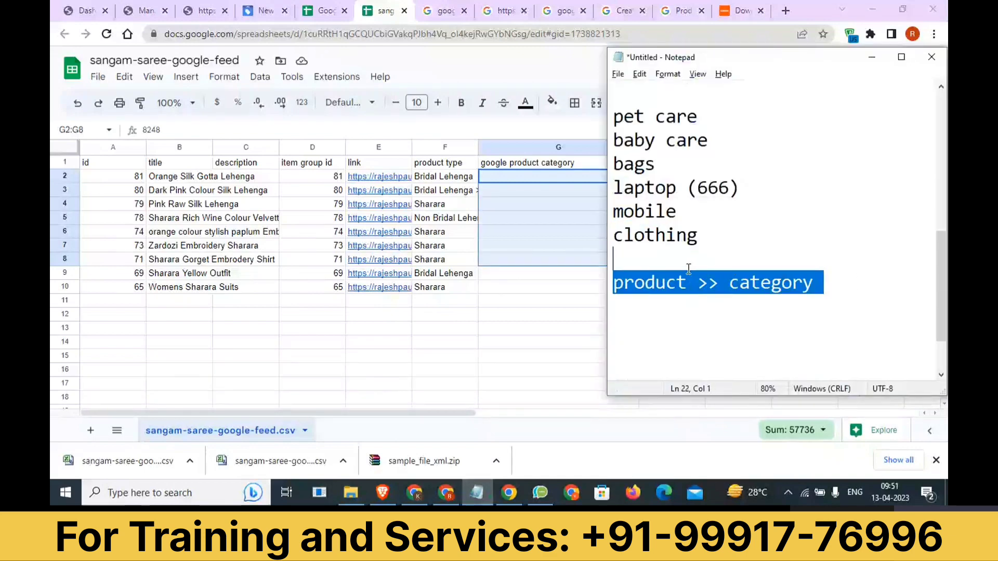
# Return to the feed spreadsheet and check the product types against their google product category codes down to row 8
pyautogui.click(501, 283)
pyautogui.moveTo(572, 190); pyautogui.dragTo(450, 258)
pyautogui.click(564, 260)
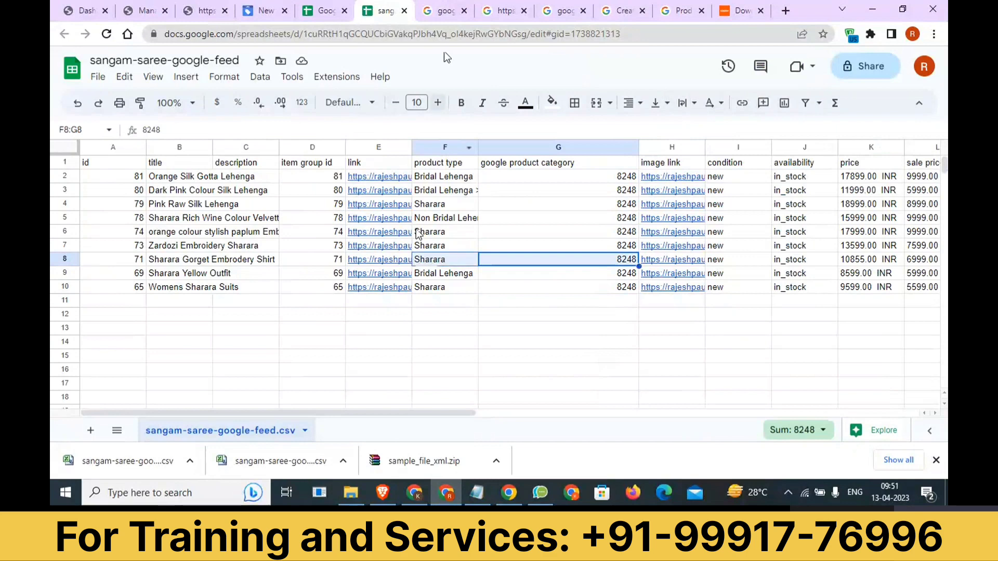
# Compare the taxonomy entries around Saris & Lehengas with the feed's google product category codes in G2:G10
pyautogui.click(484, 8)
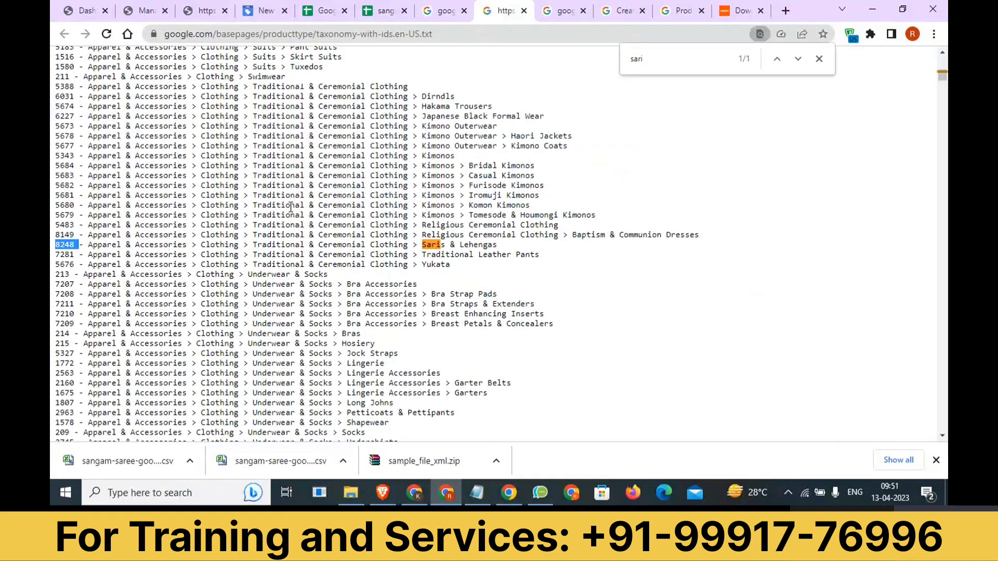
pyautogui.moveTo(551, 248); pyautogui.dragTo(541, 256)
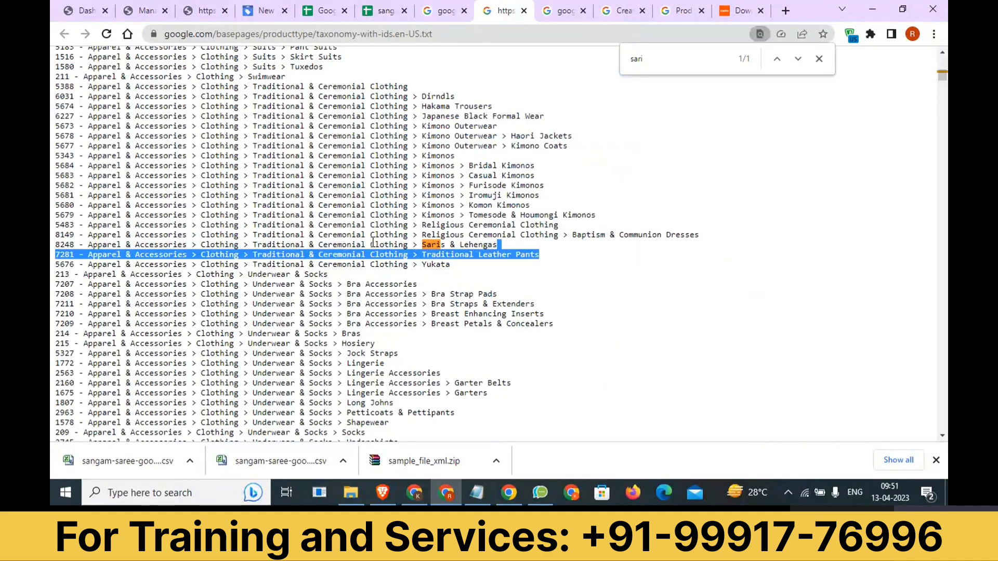
pyautogui.moveTo(84, 225); pyautogui.dragTo(55, 227)
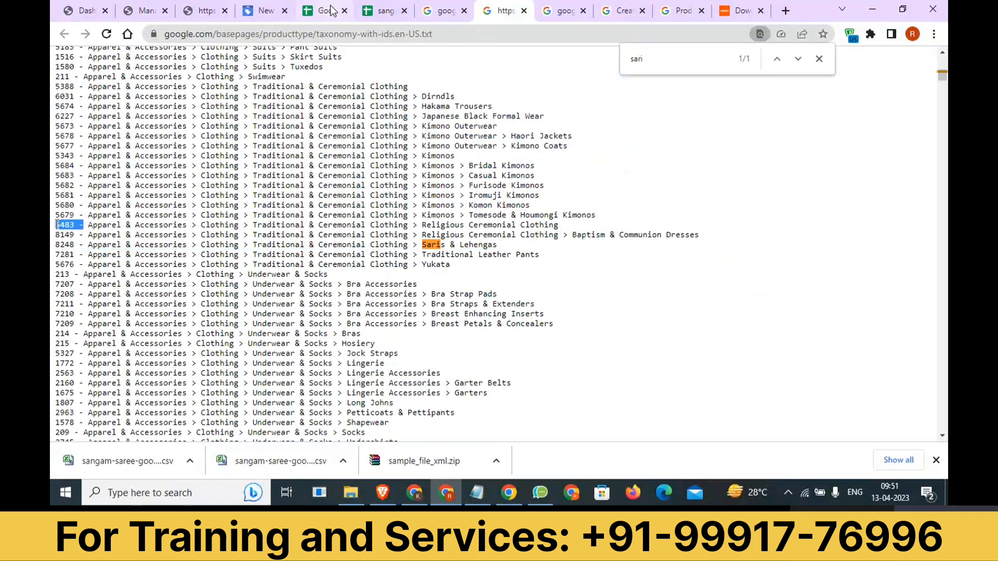
pyautogui.click(371, 6)
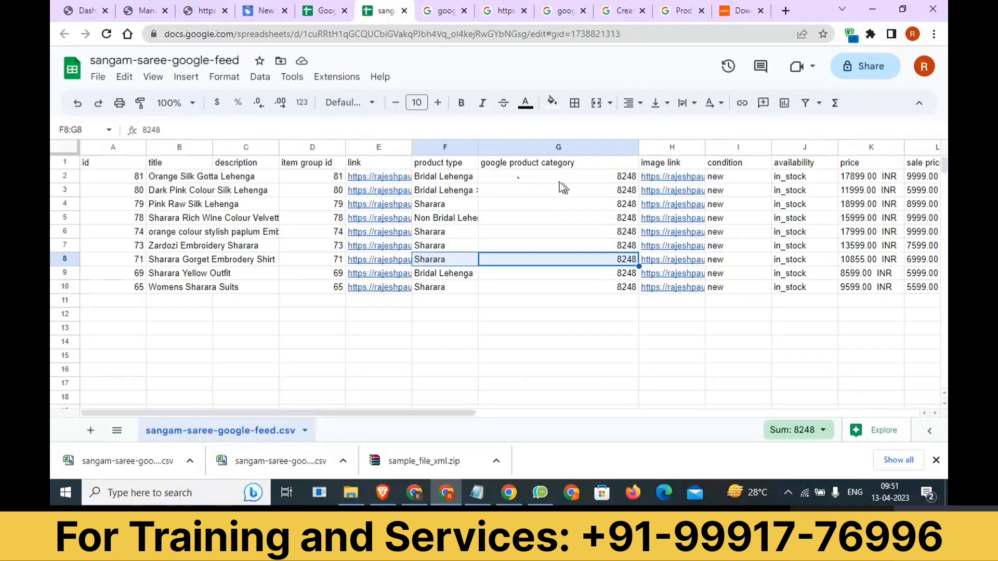
pyautogui.moveTo(559, 179); pyautogui.dragTo(559, 282)
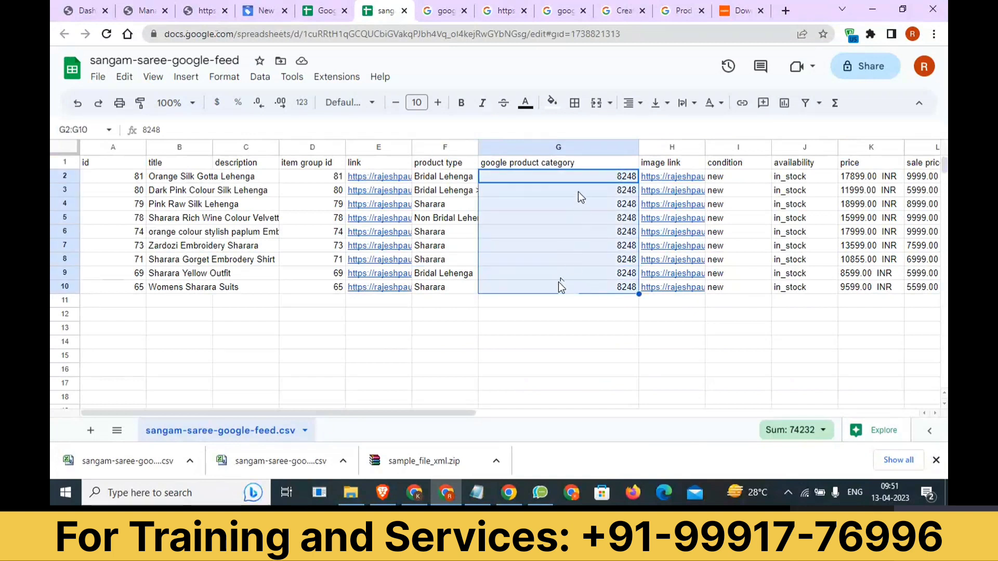
# Add the line "google product >> exact Information >> relevant" below "product >> category" in the Notepad notes and widen the window
pyautogui.click(476, 492)
pyautogui.click(840, 290)
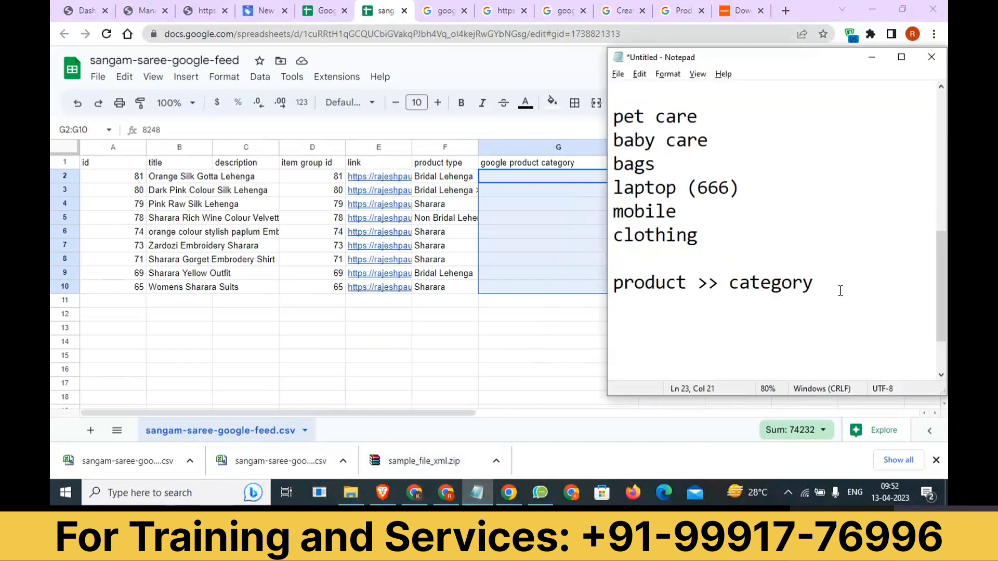
pyautogui.press('Return')
pyautogui.press('Return')
pyautogui.press('Return')
pyautogui.write('google pro')
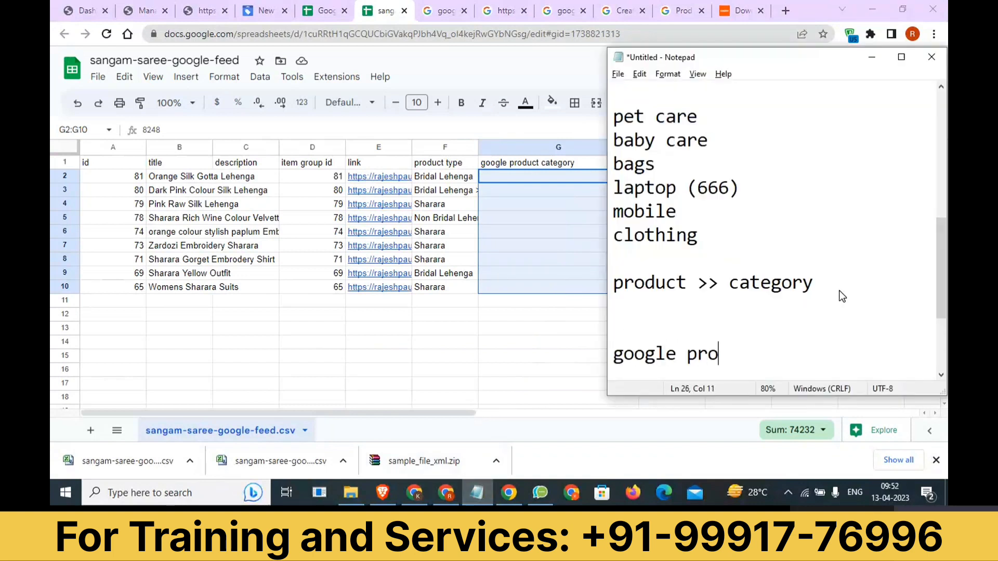
pyautogui.write('duct >> ex')
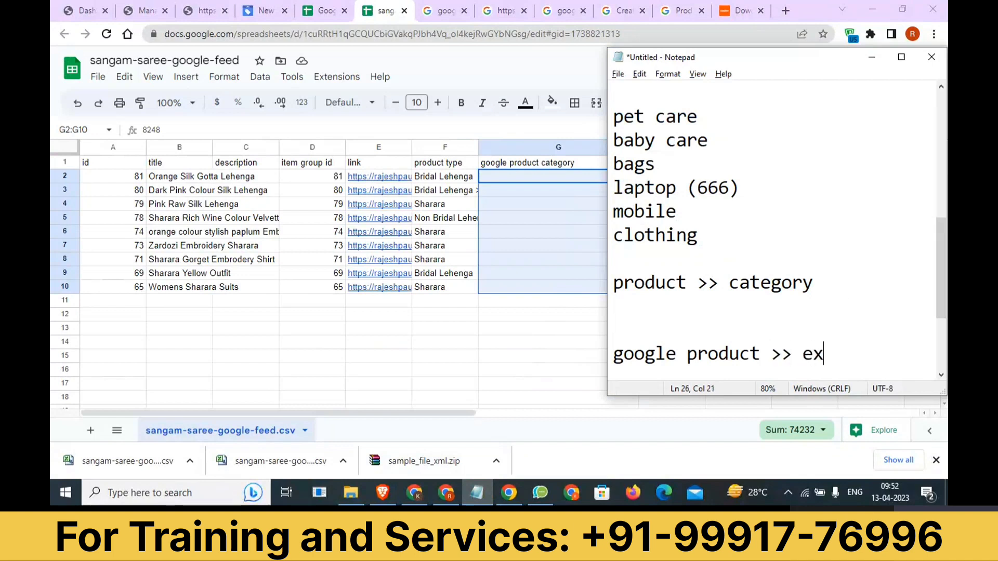
pyautogui.write('act Information')
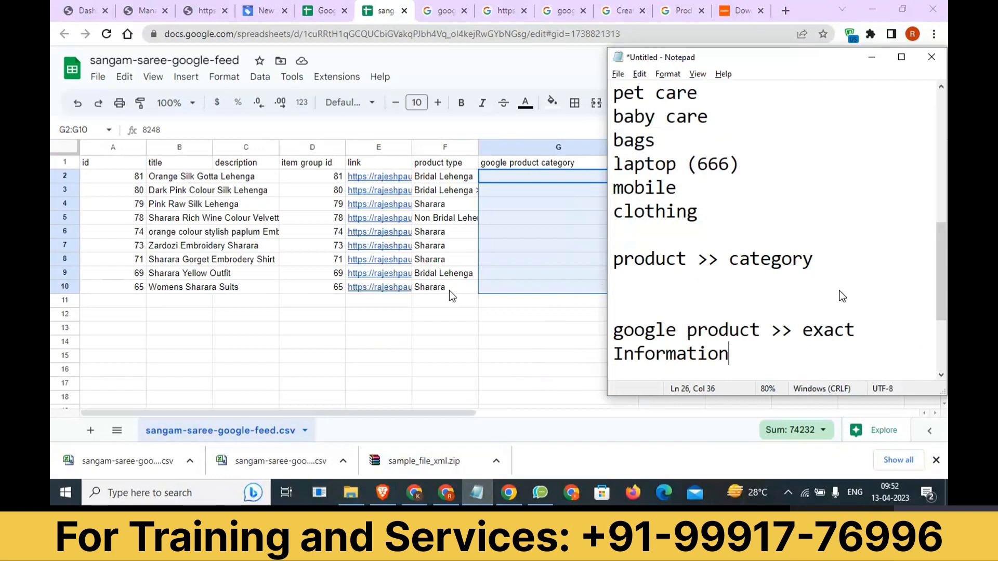
pyautogui.moveTo(607, 282); pyautogui.dragTo(424, 282)
pyautogui.write('>> relel')
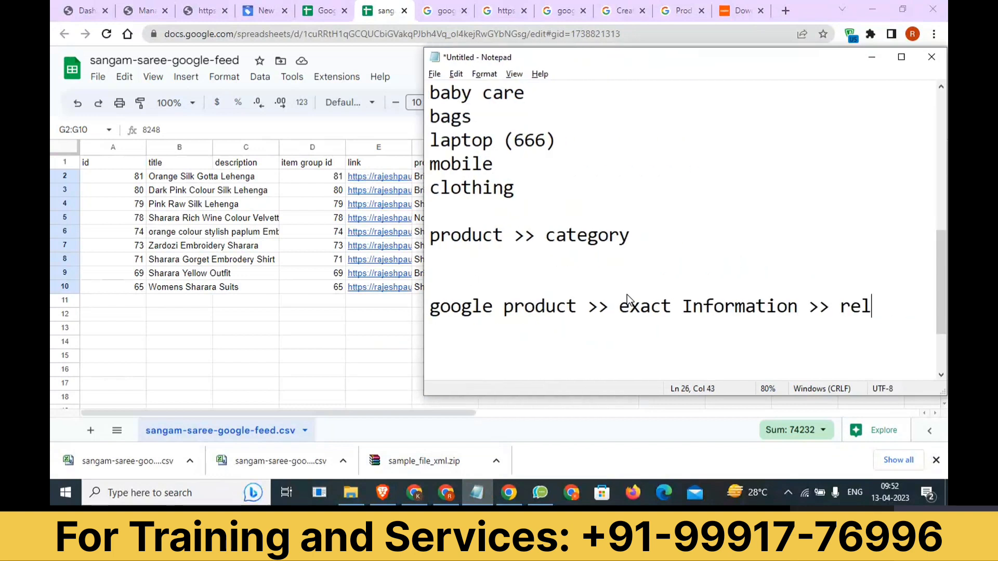
pyautogui.press('BackSpace')
pyautogui.write('vant')
# Add the line "shopping ads >> keywords XX Adueince XXXX" a few lines further down in the notes
pyautogui.press('Return')
pyautogui.press('Return')
pyautogui.write('sh')
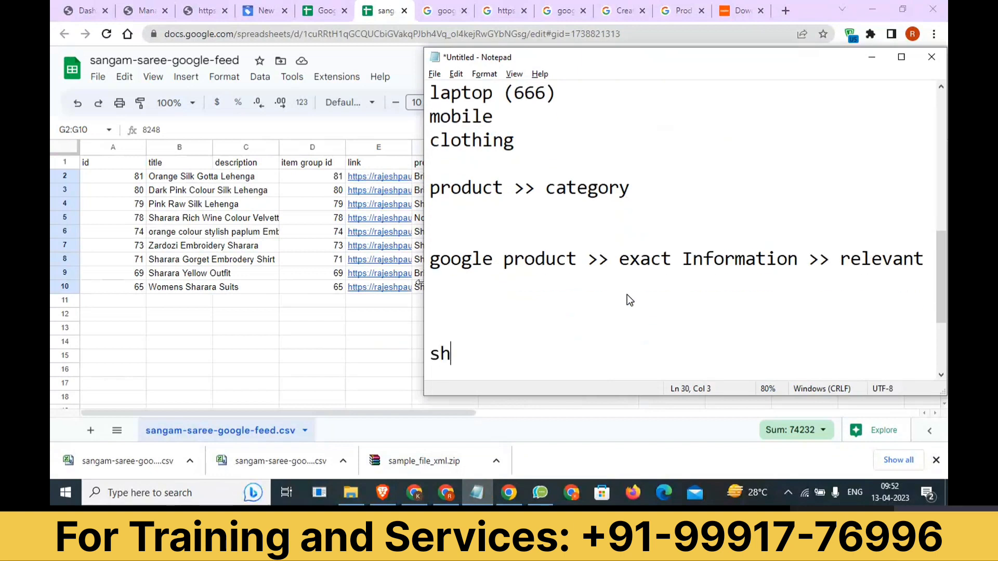
pyautogui.write('opping ads ')
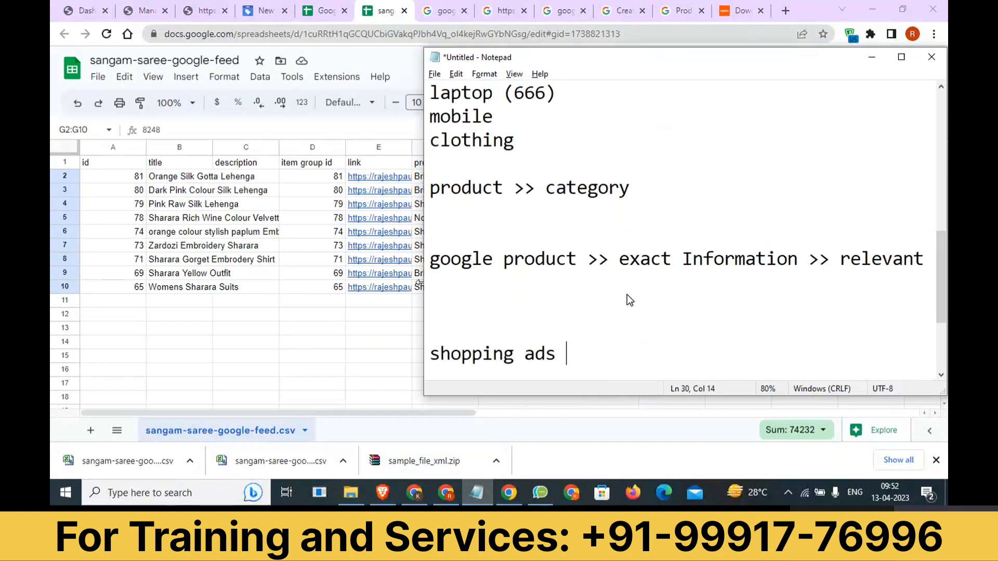
pyautogui.write('>> keyw')
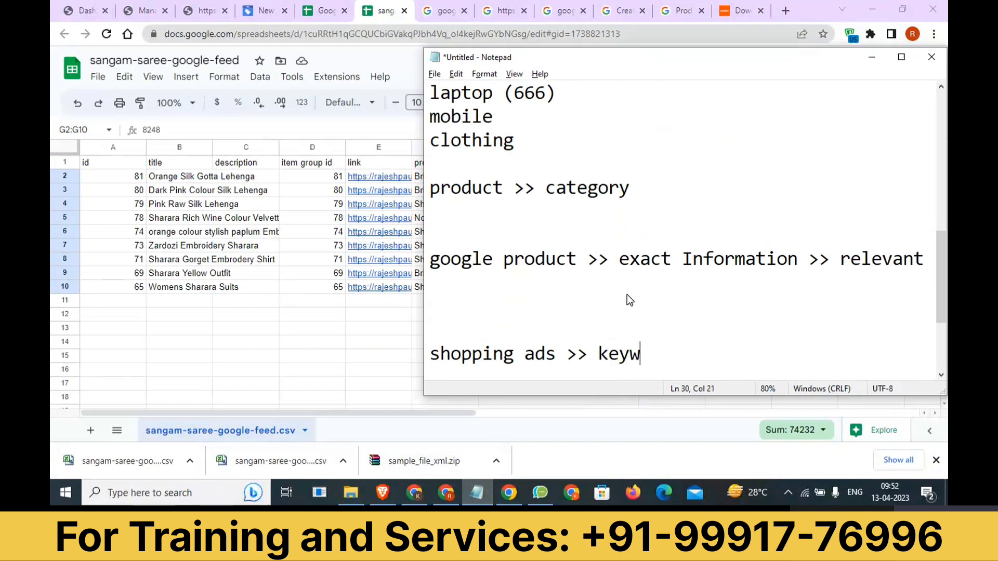
pyautogui.write('ords XX ')
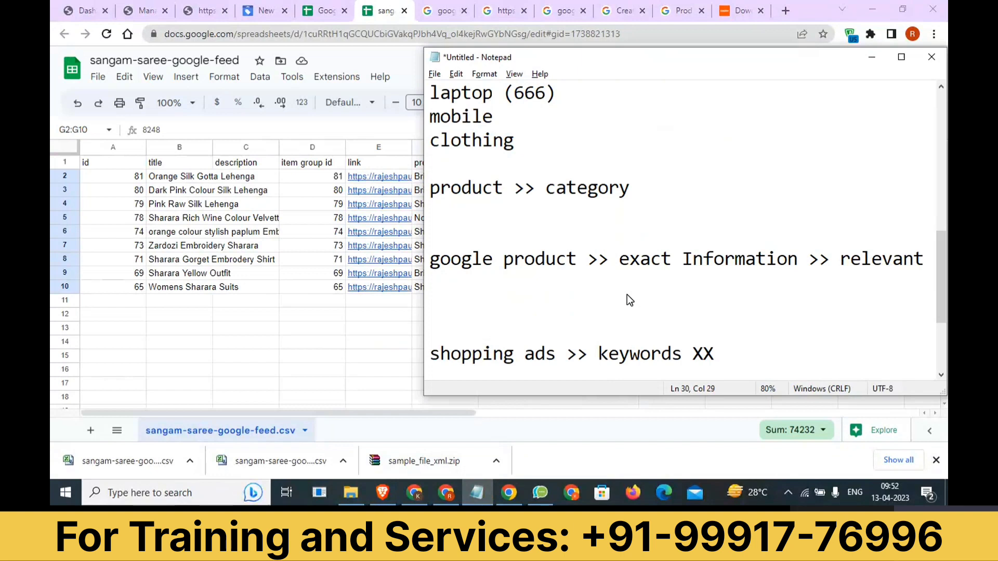
pyautogui.write('Adueince XXXX')
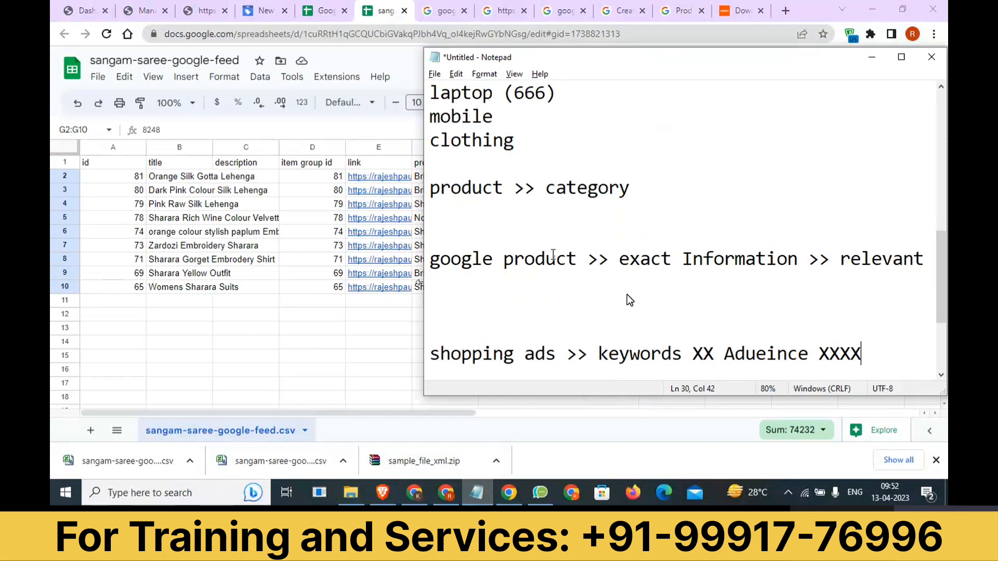
# Return to the feed spreadsheet and review the product data in A2:J10 and the google product category in G2
pyautogui.hotkey('alt', 'Tab')
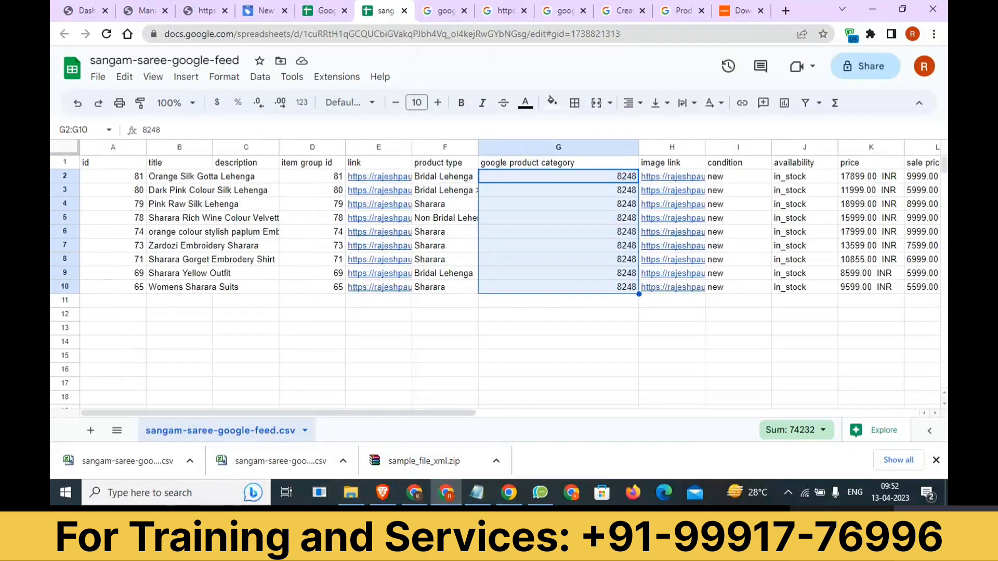
pyautogui.moveTo(134, 178); pyautogui.dragTo(713, 261)
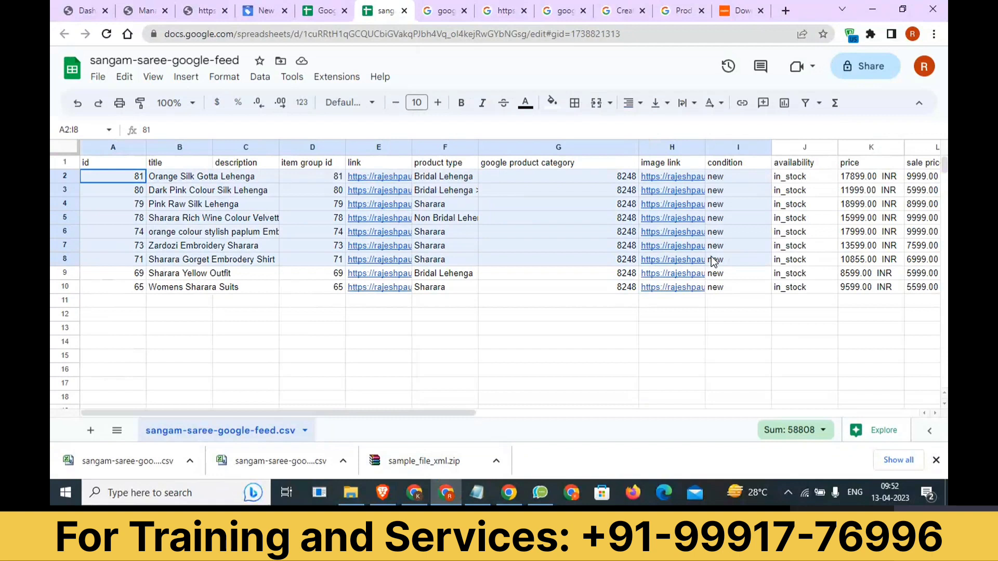
pyautogui.moveTo(713, 261); pyautogui.dragTo(778, 288)
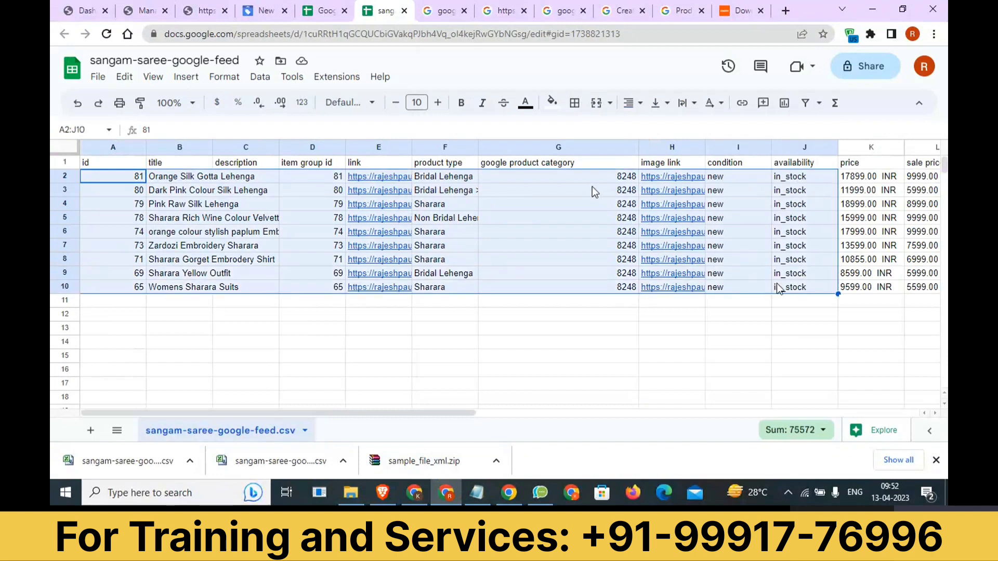
pyautogui.moveTo(581, 162); pyautogui.dragTo(580, 178)
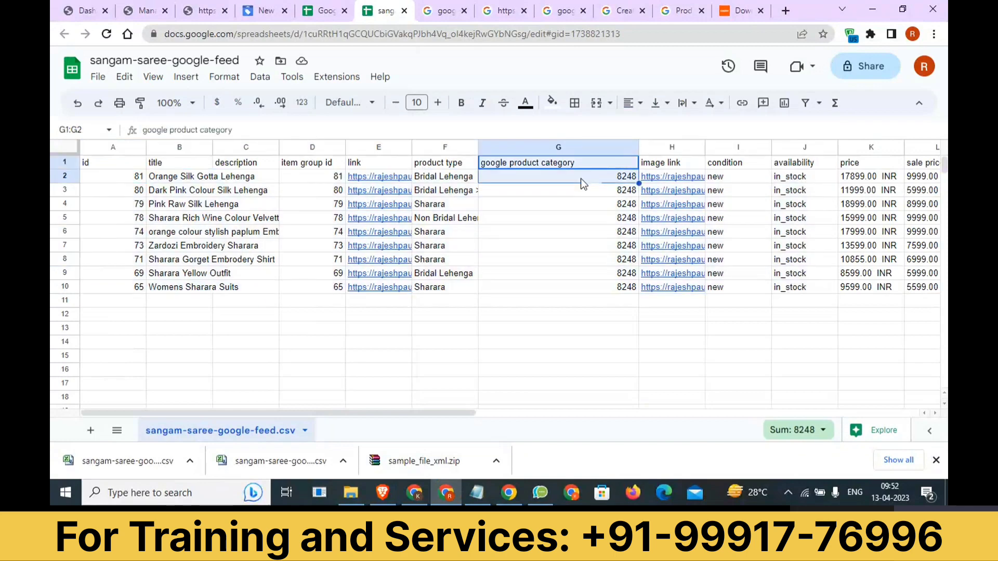
pyautogui.click(580, 178)
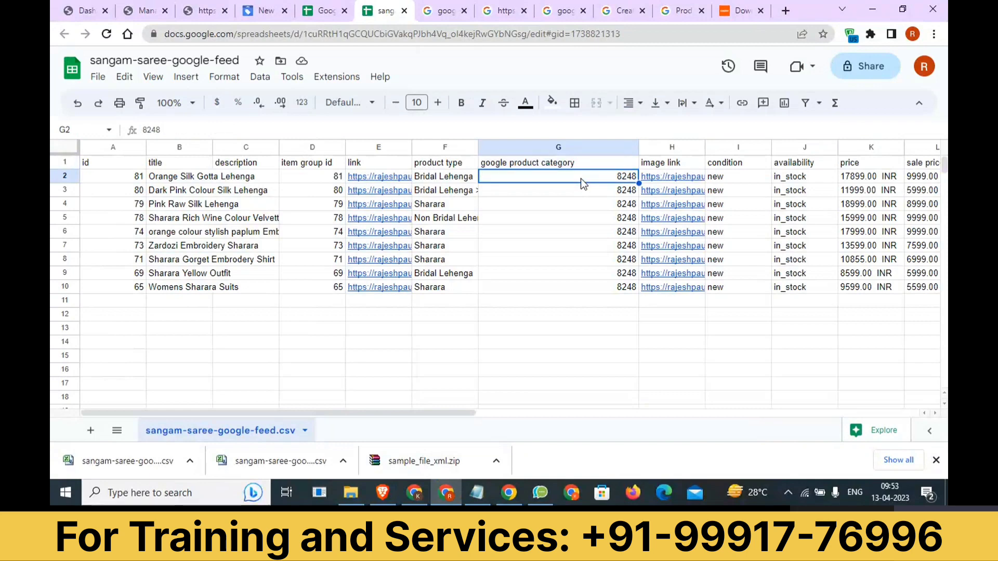
# Switch to the Notepad notes and highlight "keywords XX Adueince XXXX" in the shopping ads line
pyautogui.click(476, 493)
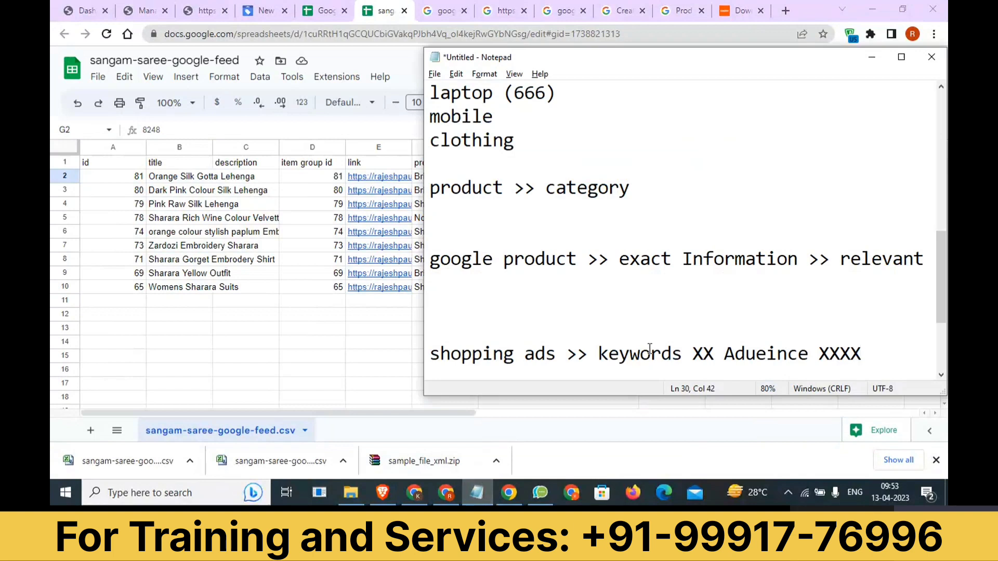
pyautogui.moveTo(862, 353); pyautogui.dragTo(597, 353)
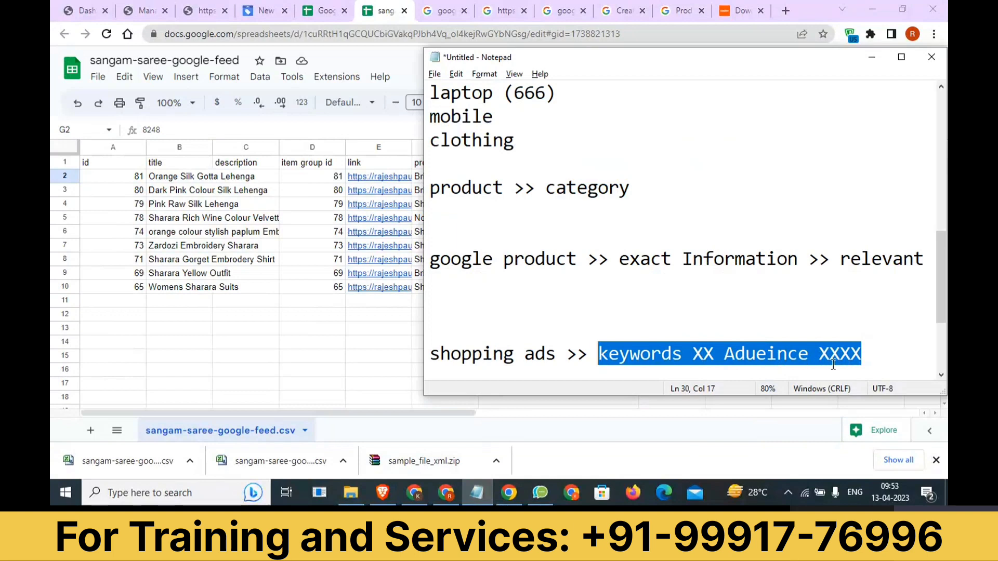
# Highlight "keywords XX" in the shopping ads line of the Notepad notes and return to the feed spreadsheet
pyautogui.click(744, 356)
pyautogui.moveTo(725, 354); pyautogui.dragTo(593, 354)
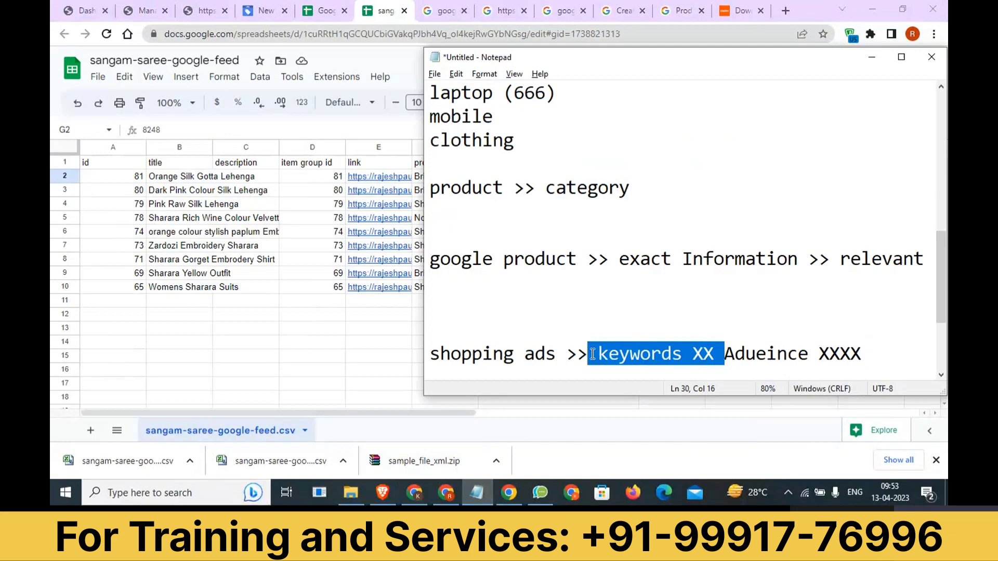
pyautogui.click(360, 332)
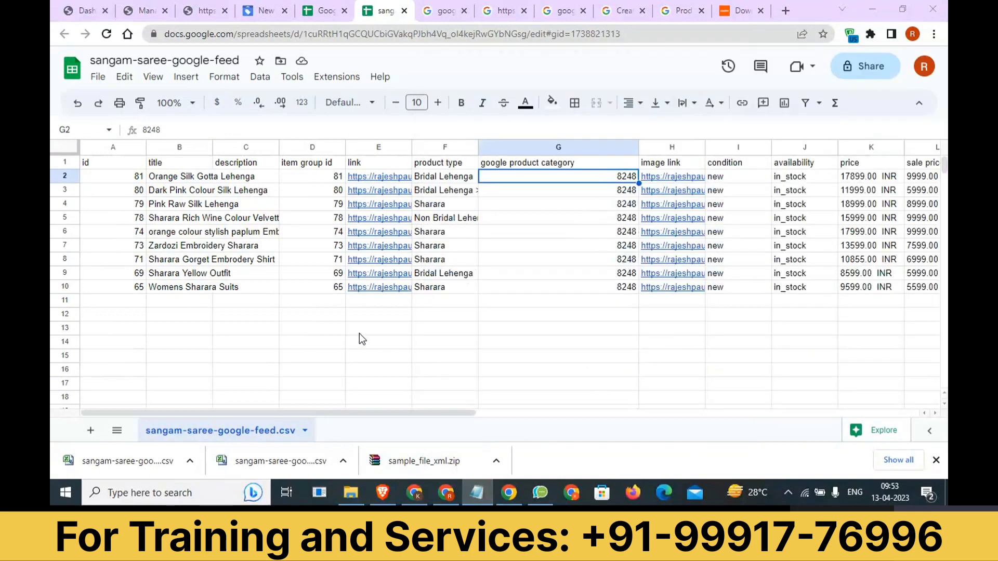
pyautogui.hotkey('alt', 'Tab')
pyautogui.hotkey('alt', 'Tab')
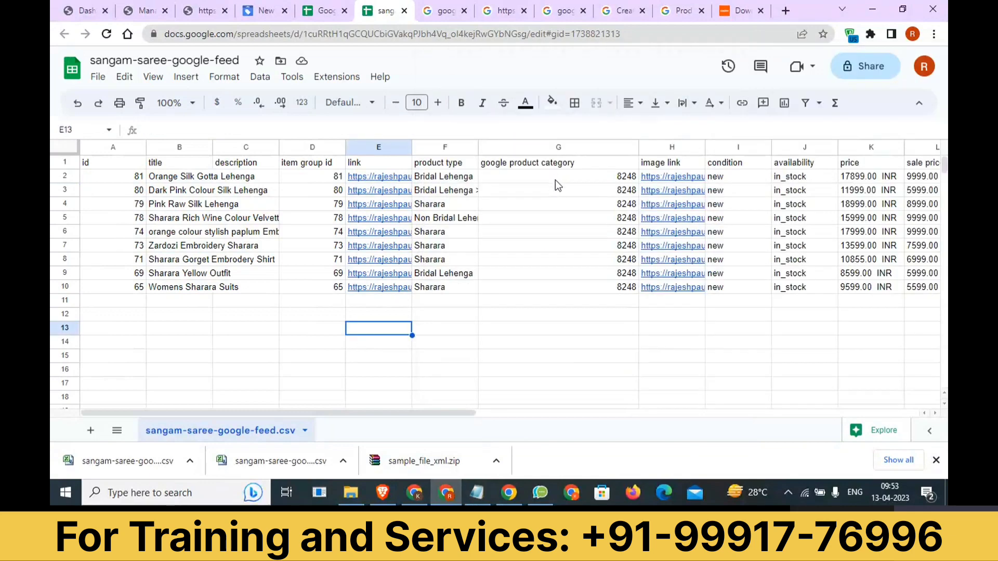
# Examine the google product category codes in G2:G10 and row 6, and compare them with the Google taxonomy list
pyautogui.click(555, 180)
pyautogui.moveTo(555, 250); pyautogui.dragTo(555, 284)
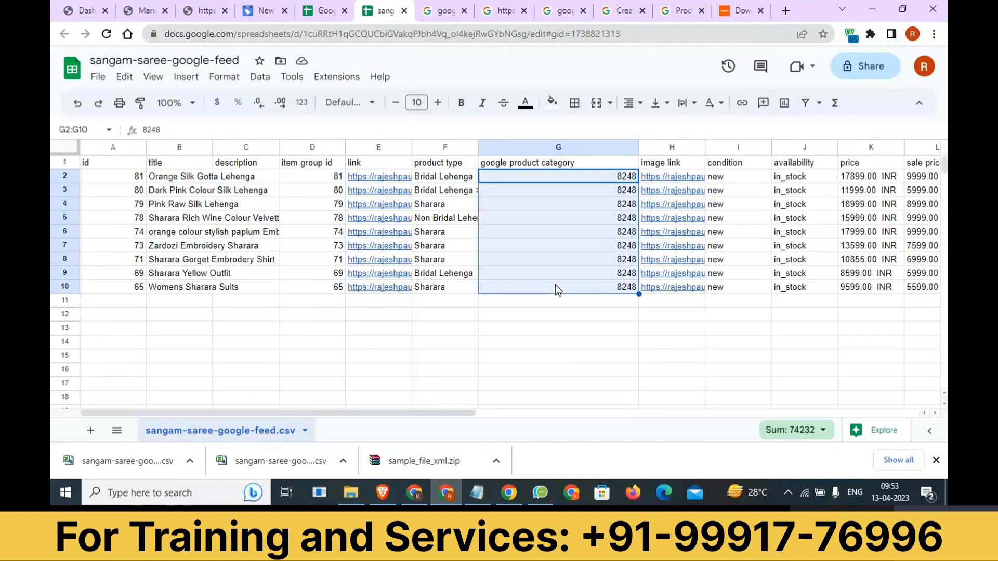
pyautogui.click(563, 257)
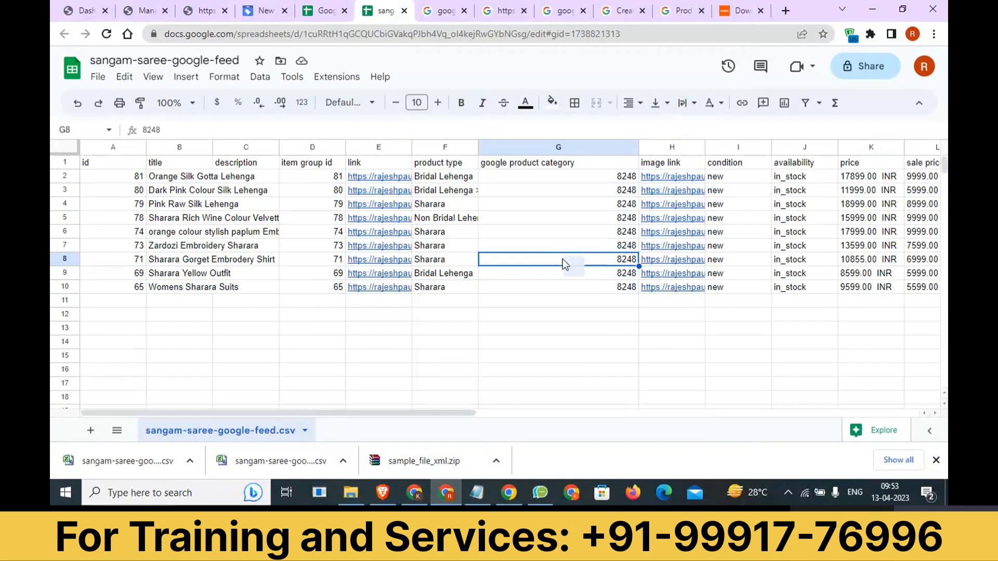
pyautogui.moveTo(552, 177); pyautogui.dragTo(555, 271)
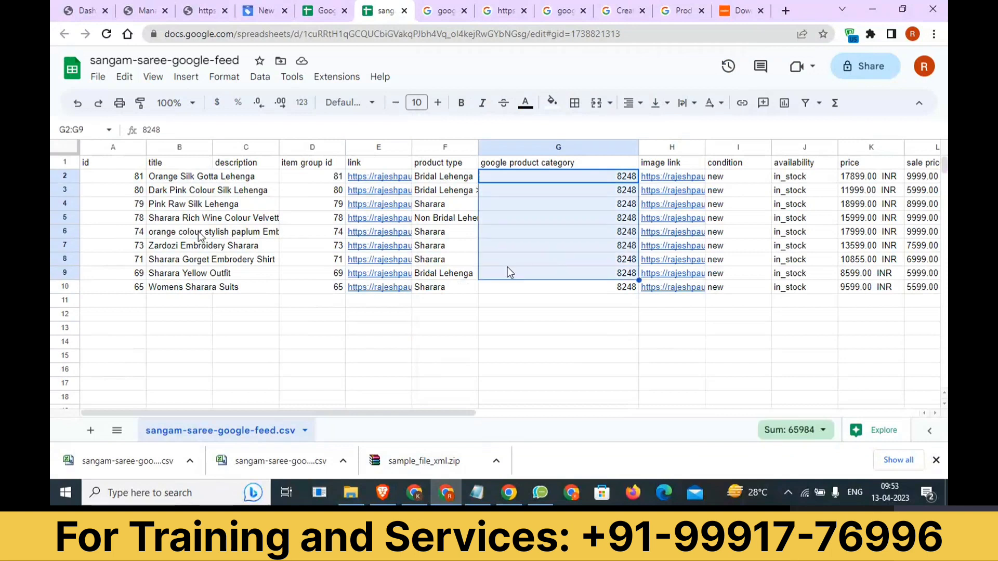
pyautogui.moveTo(203, 233); pyautogui.dragTo(579, 236)
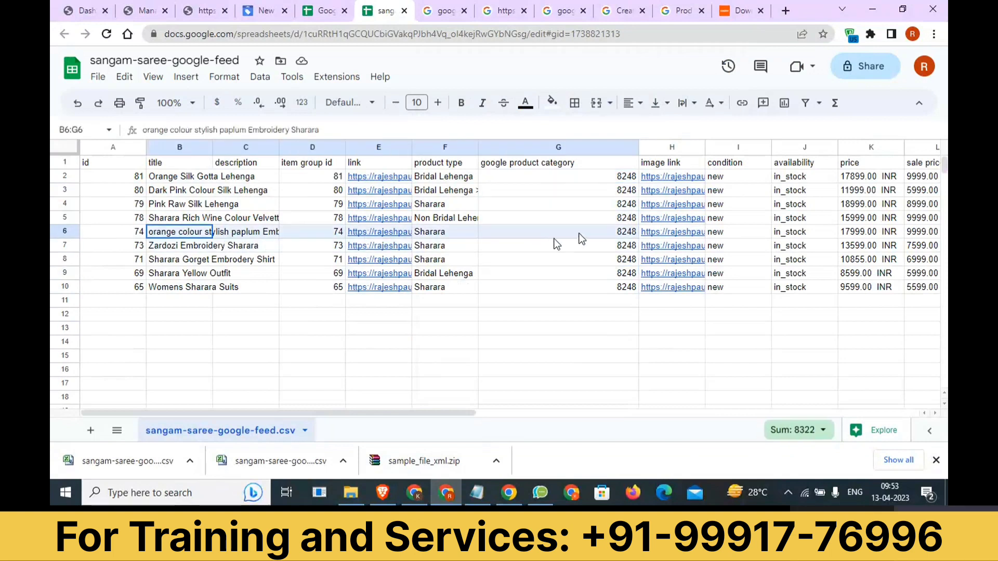
pyautogui.click(511, 9)
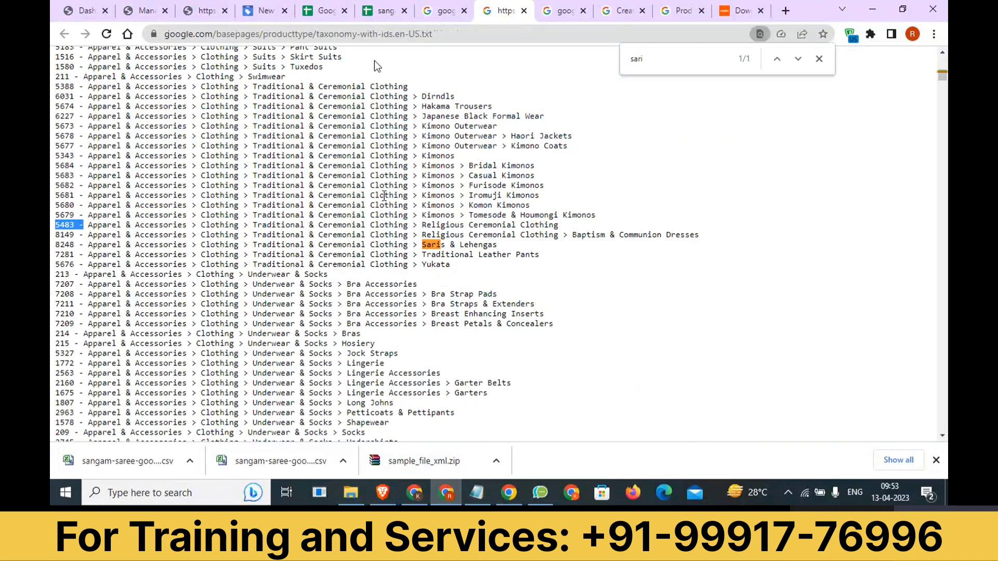
pyautogui.click(382, 7)
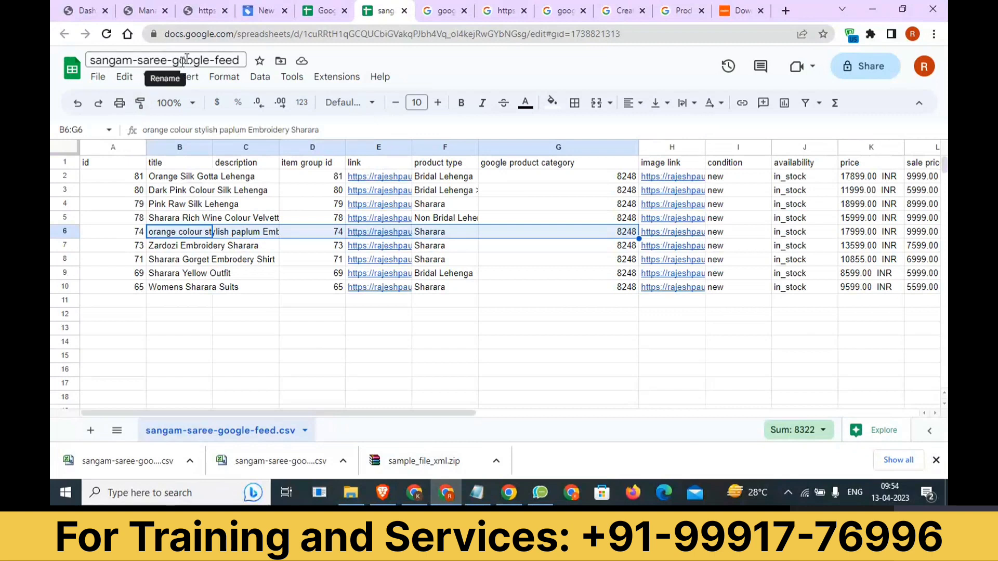
# Review the feed data in A1:I12 and the product prices in K2:K6
pyautogui.moveTo(109, 163); pyautogui.dragTo(733, 319)
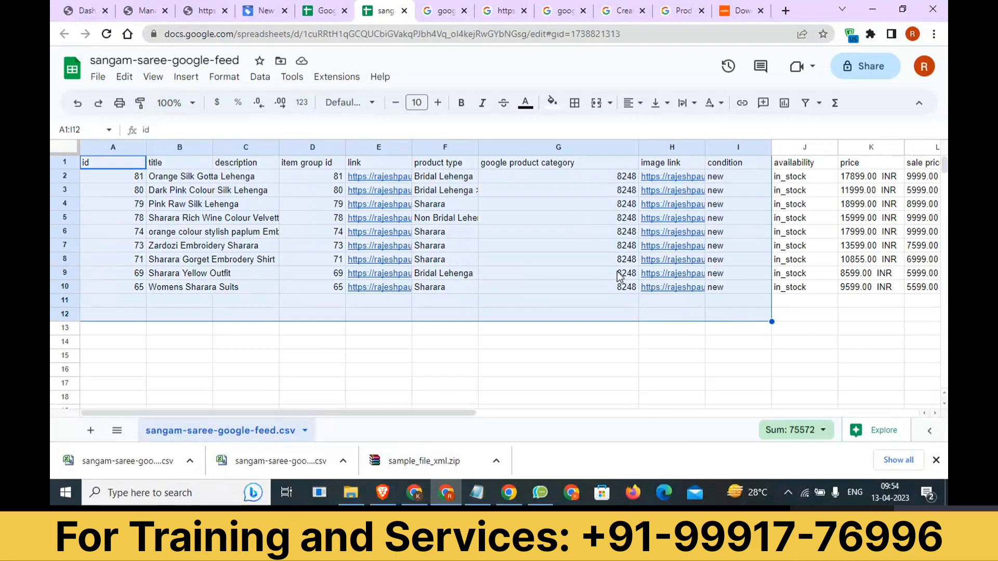
pyautogui.click(618, 274)
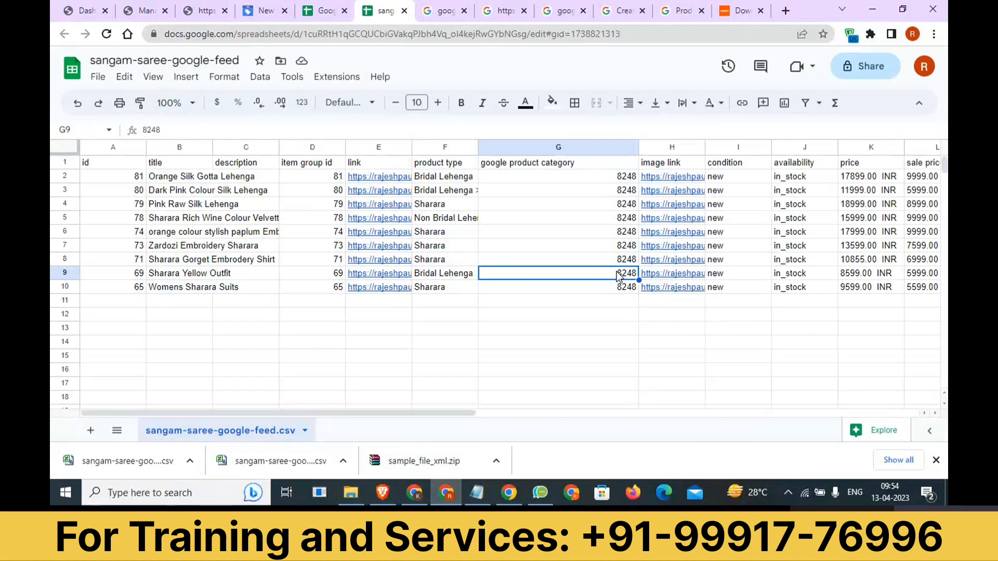
pyautogui.hscroll(3, 617, 276)
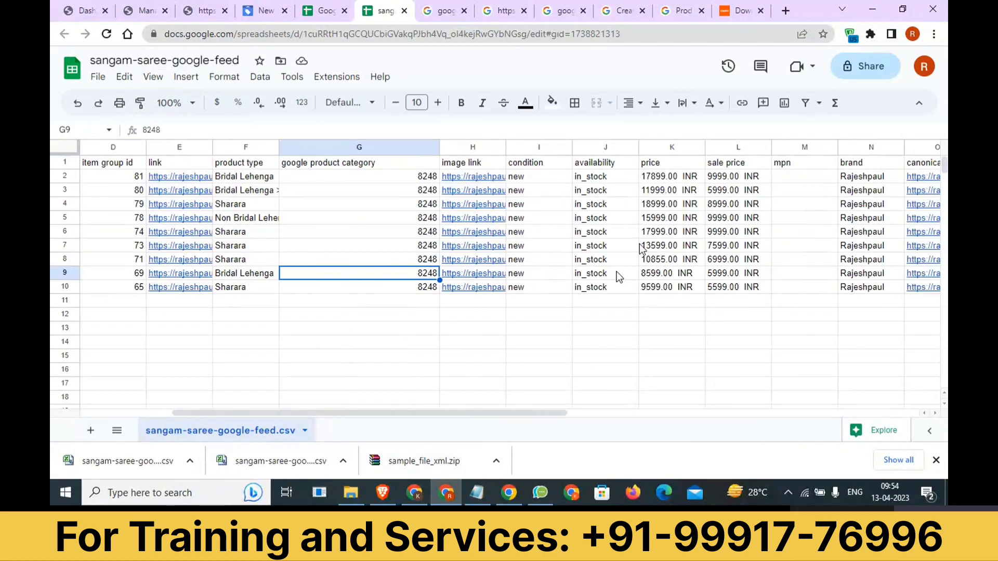
pyautogui.moveTo(656, 177); pyautogui.dragTo(663, 234)
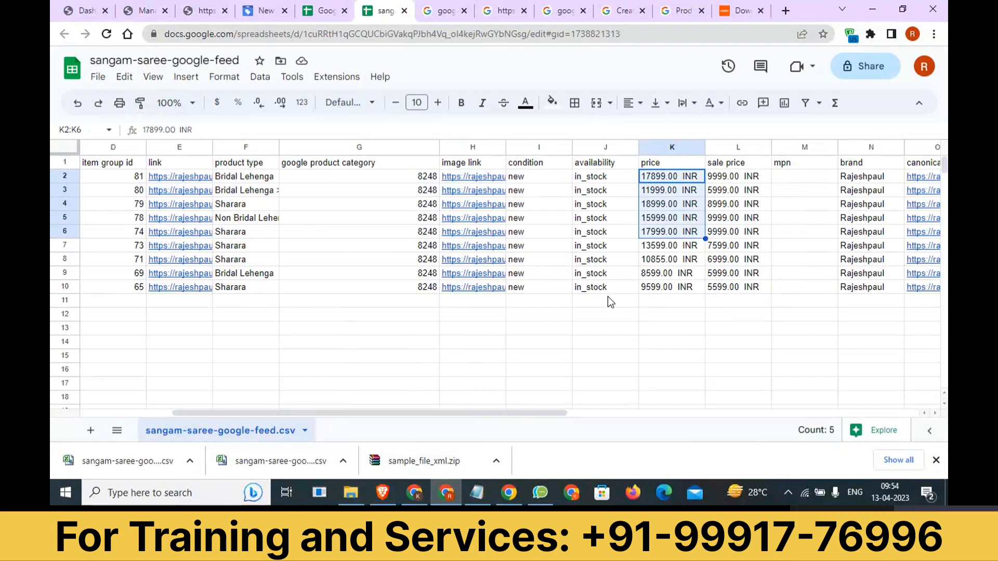
# Add the line "20,000 >>> data feed >> upload Merchant XXX" a few lines below the shopping ads line in the Notepad notes
pyautogui.click(477, 493)
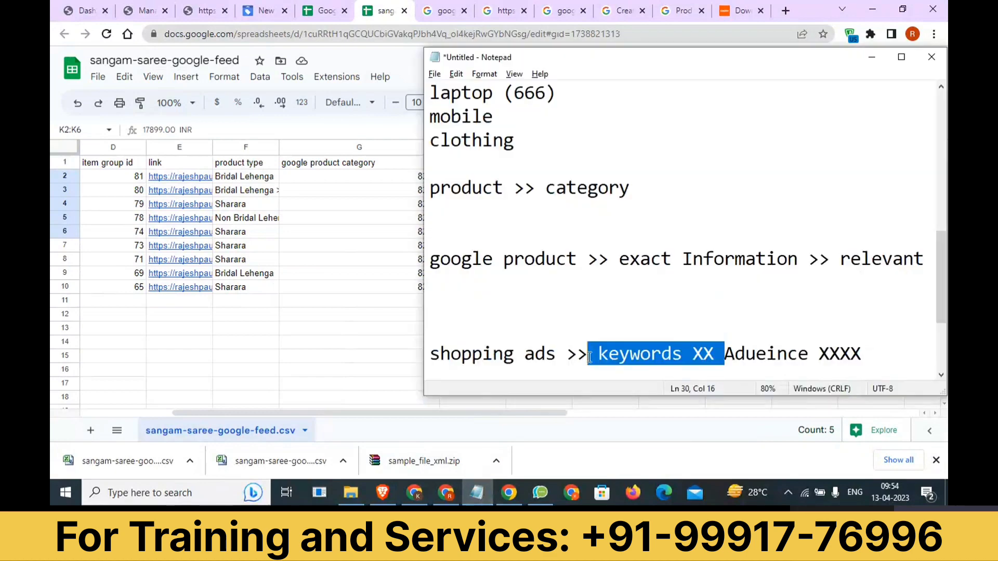
pyautogui.click(889, 352)
pyautogui.press('Return')
pyautogui.press('Return')
pyautogui.press('Return')
pyautogui.press('Return')
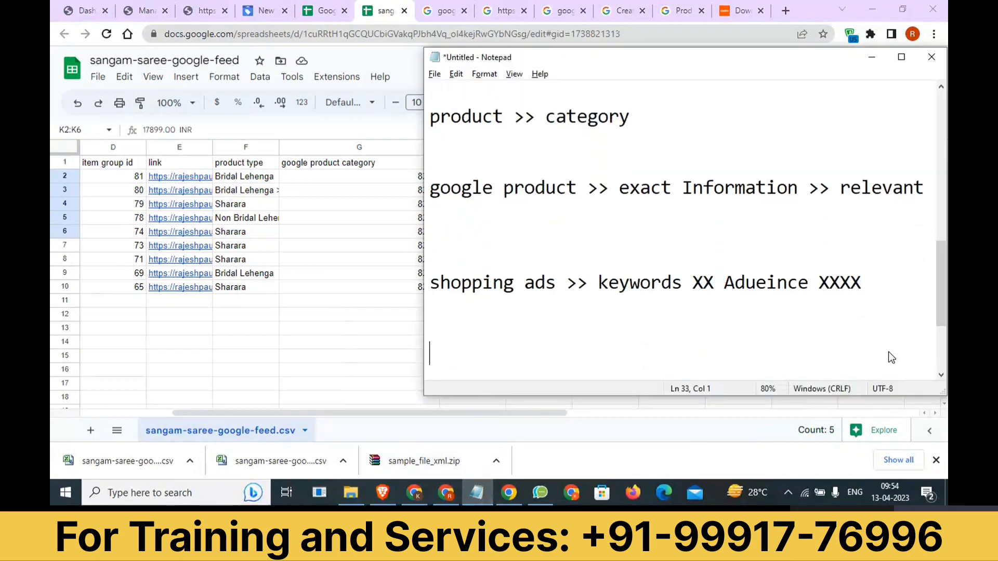
pyautogui.write('20')
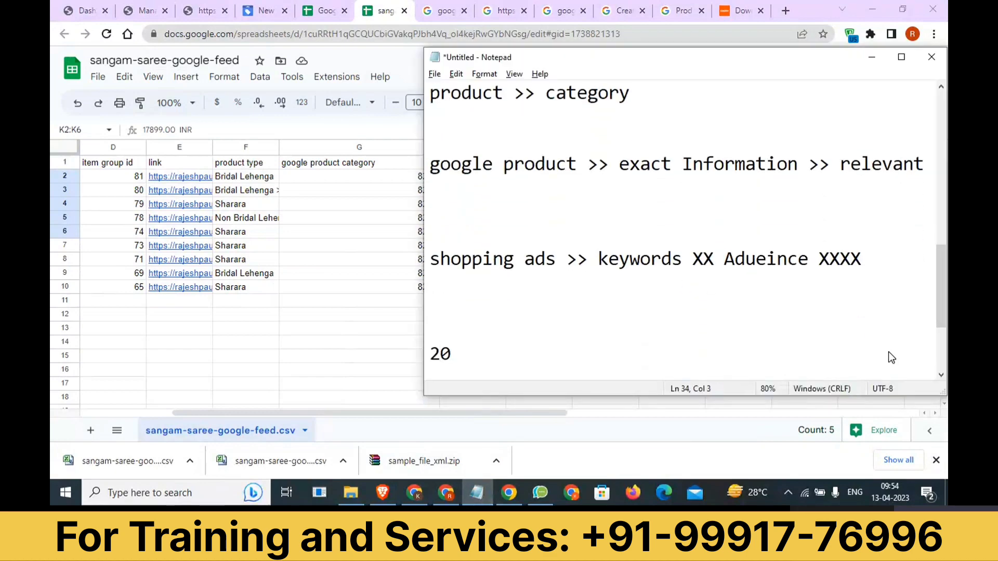
pyautogui.write('x')
pyautogui.press('BackSpace')
pyautogui.write(',000 >')
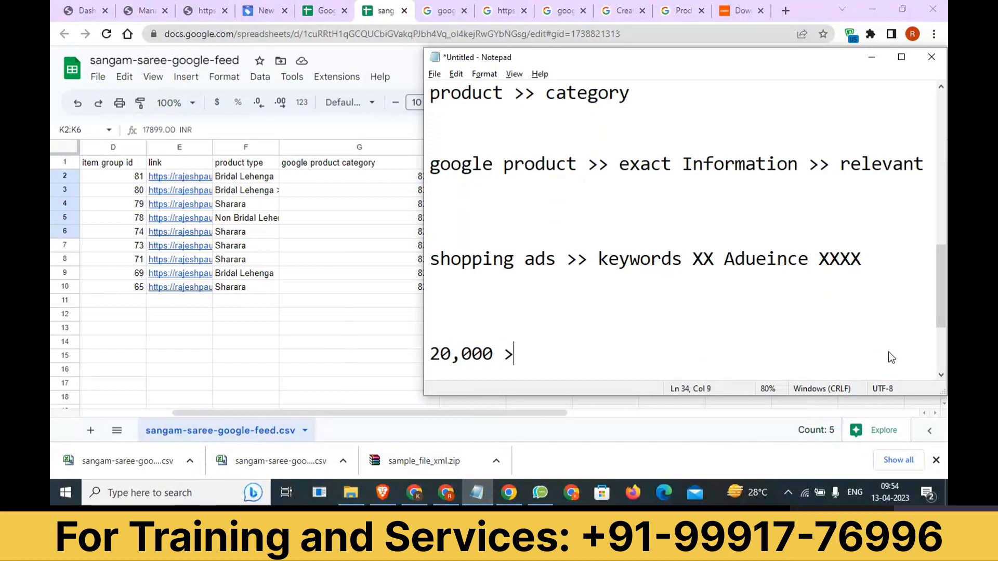
pyautogui.press('BackSpace')
pyautogui.write('>> dtat')
pyautogui.press('BackSpace')
pyautogui.press('BackSpace')
pyautogui.press('BackSpace')
pyautogui.write('at')
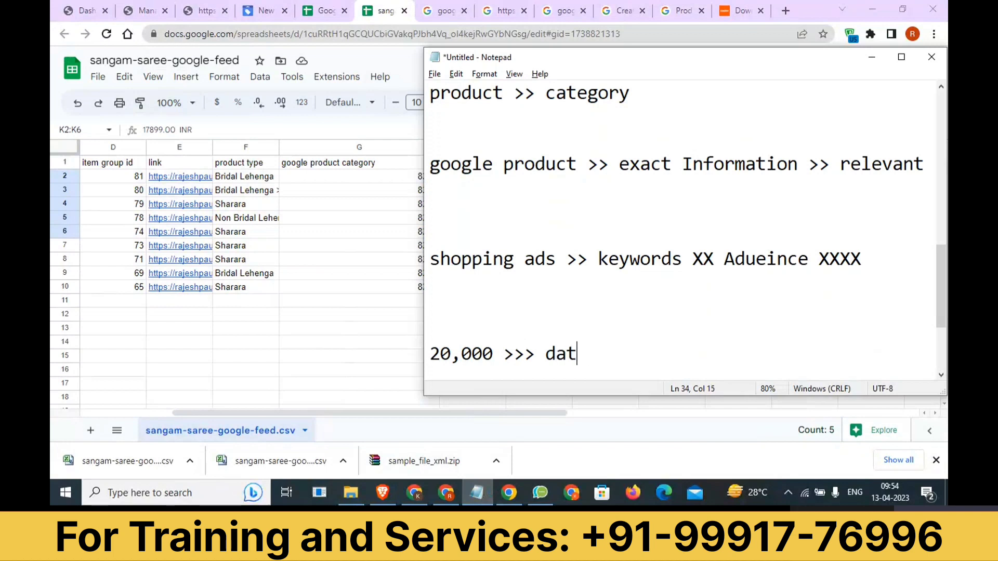
pyautogui.write('a feed >> upl')
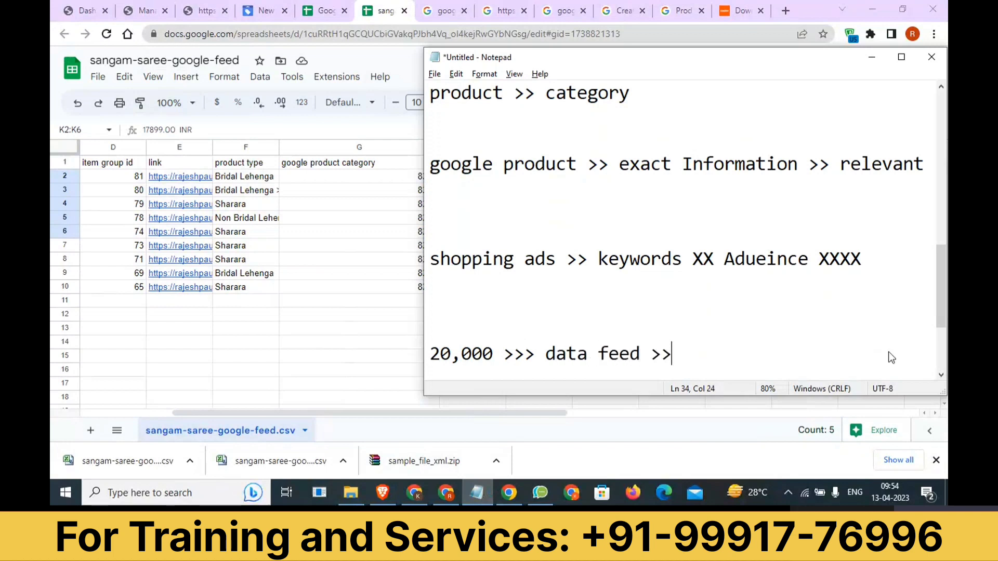
pyautogui.write('oad ')
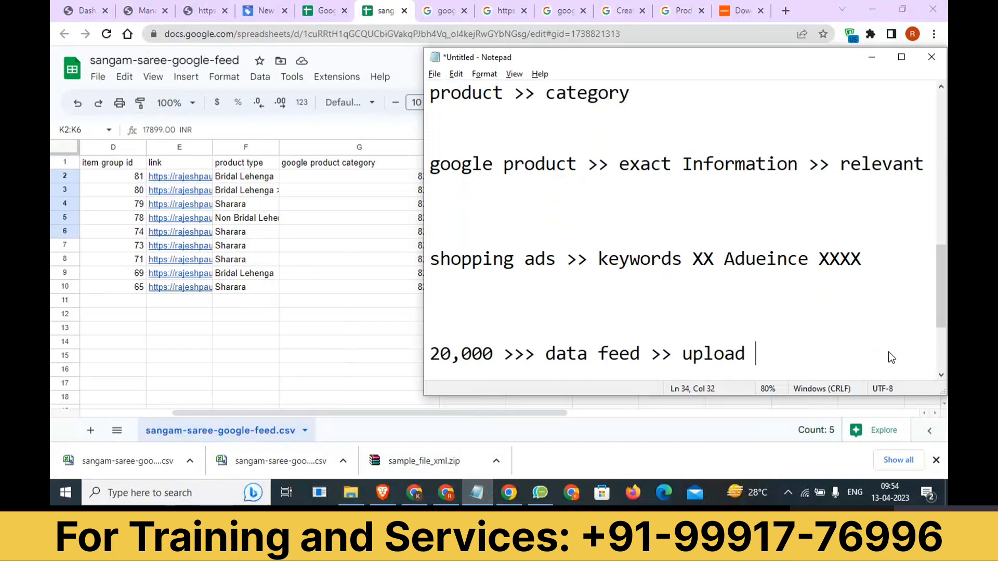
pyautogui.write('Merchant ')
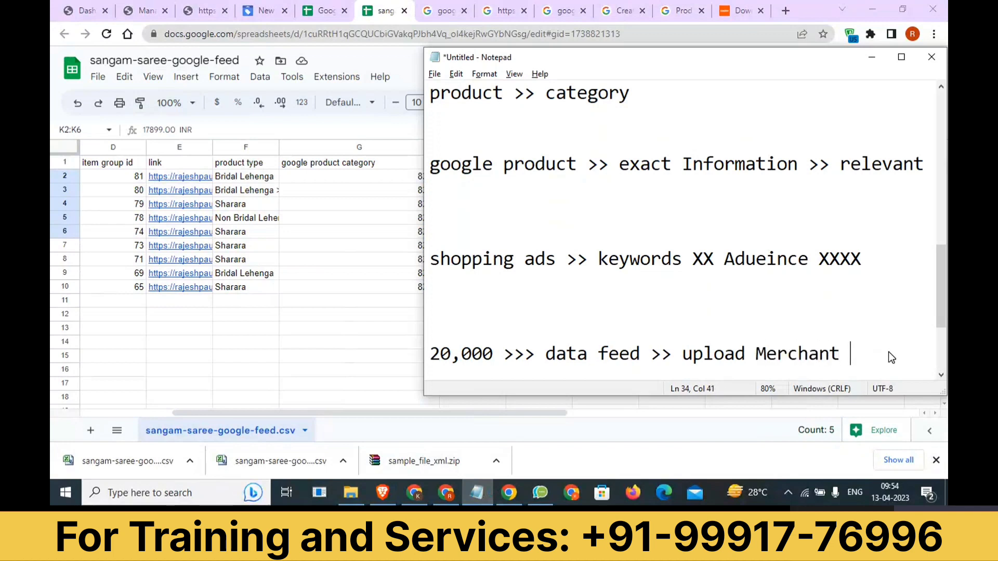
pyautogui.write('XXX')
# Return to the feed spreadsheet and review the price in K2 and the product attributes across D1:M12
pyautogui.hotkey('alt', 'Tab')
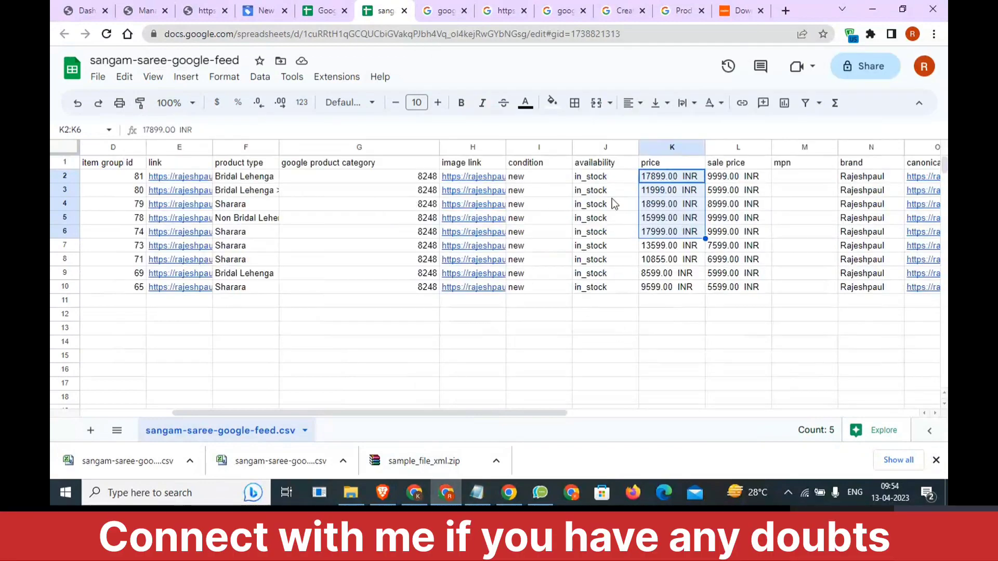
pyautogui.click(660, 182)
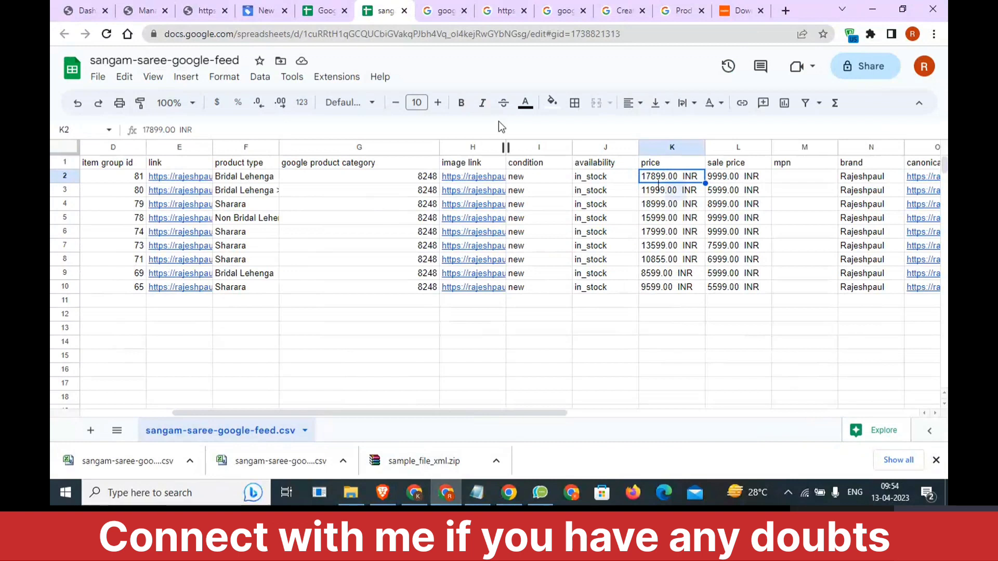
pyautogui.moveTo(133, 163); pyautogui.dragTo(465, 246)
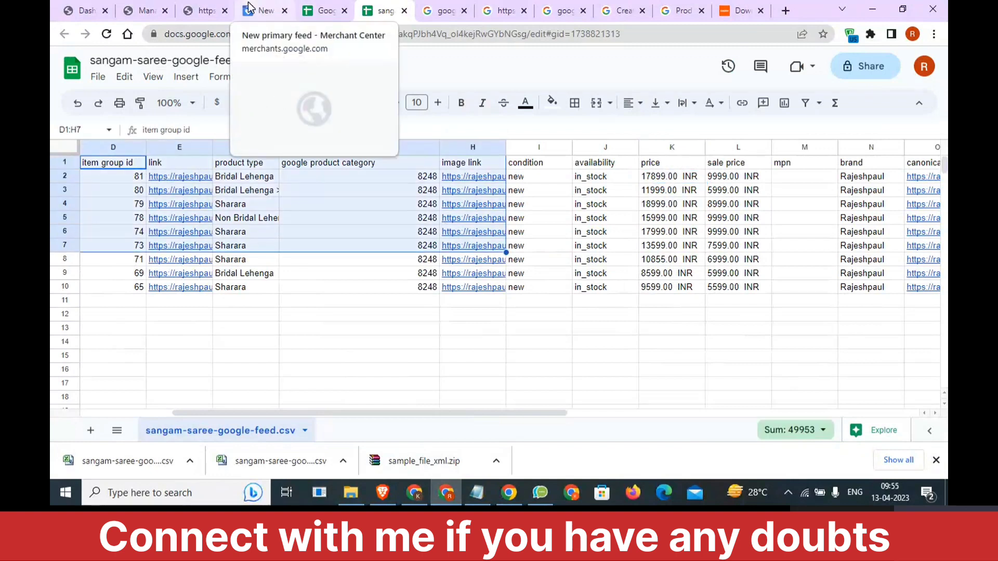
pyautogui.click(393, 206)
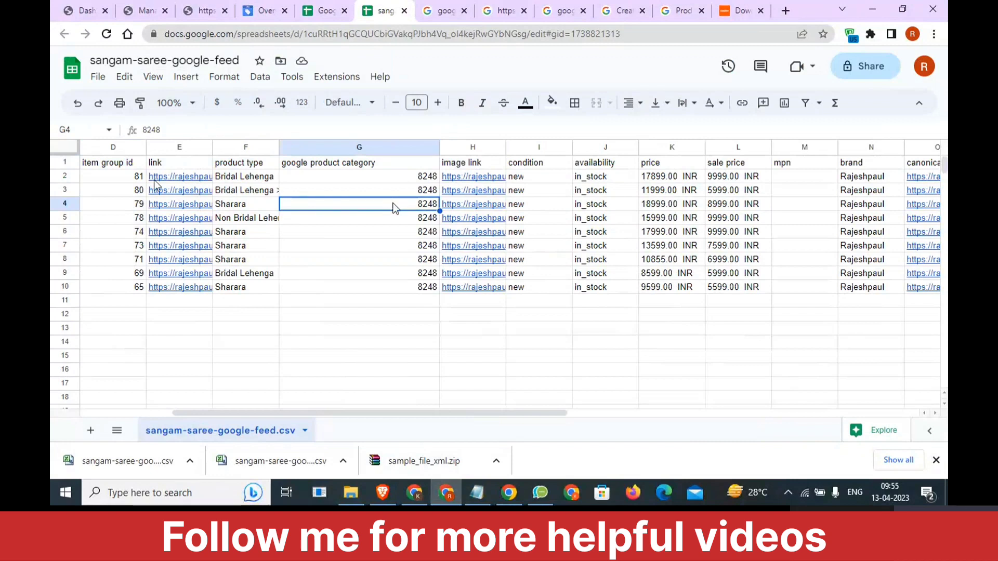
pyautogui.moveTo(115, 165); pyautogui.dragTo(470, 245)
pyautogui.moveTo(575, 266); pyautogui.dragTo(785, 313)
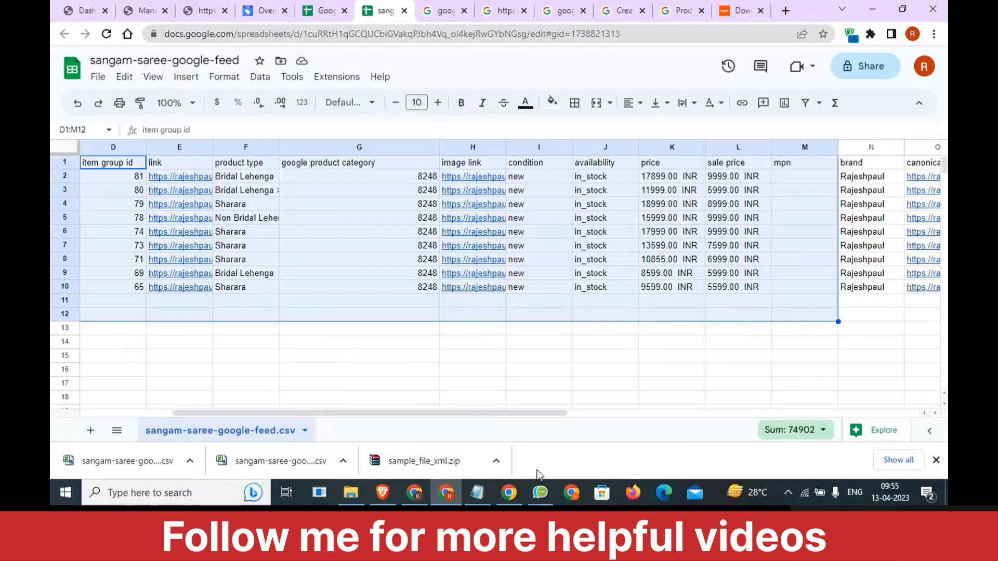
# Highlight the product data feed title in the Classes document and "product data feed template" in the Google search query
pyautogui.click(423, 500)
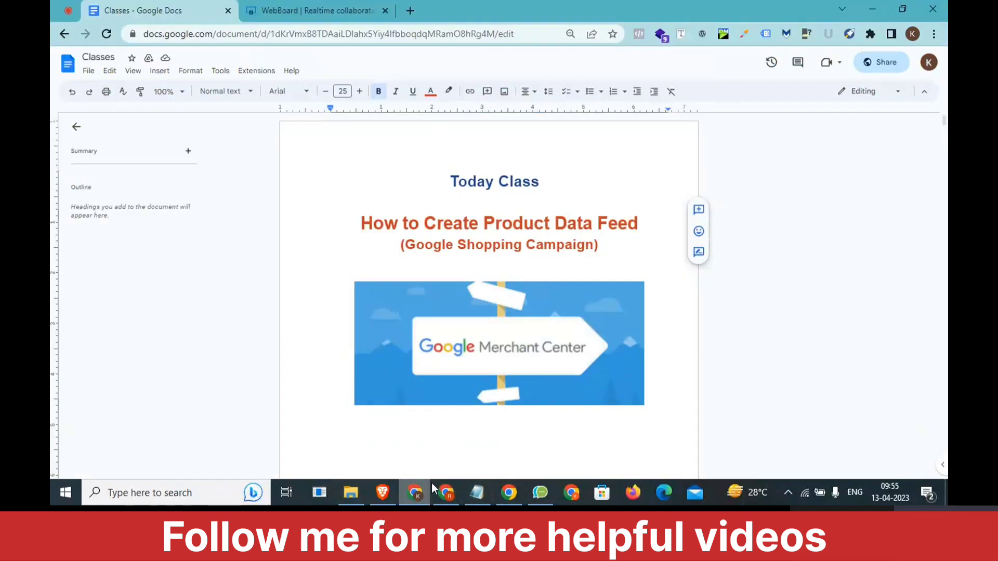
pyautogui.moveTo(544, 239); pyautogui.dragTo(356, 223)
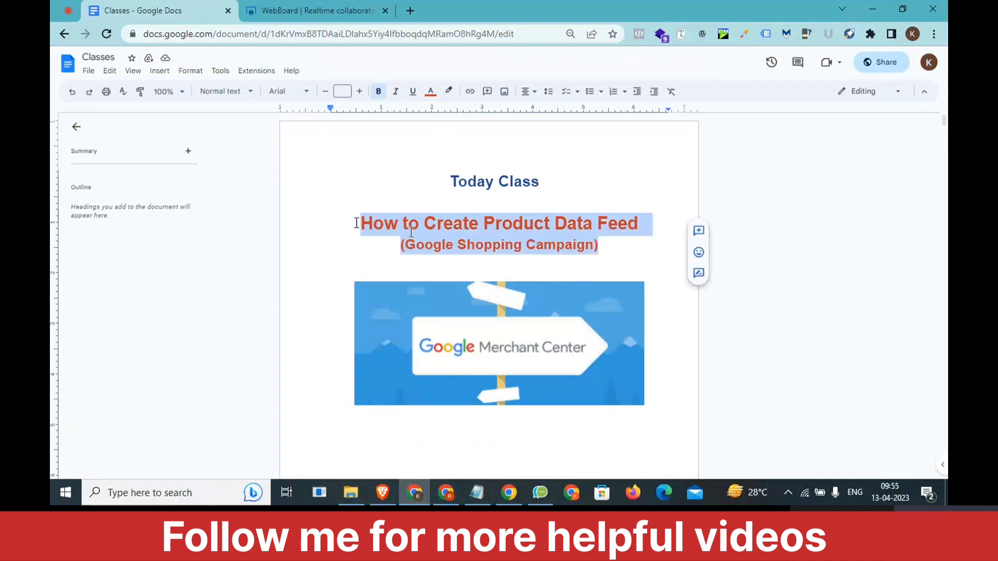
pyautogui.click(446, 493)
pyautogui.click(620, 10)
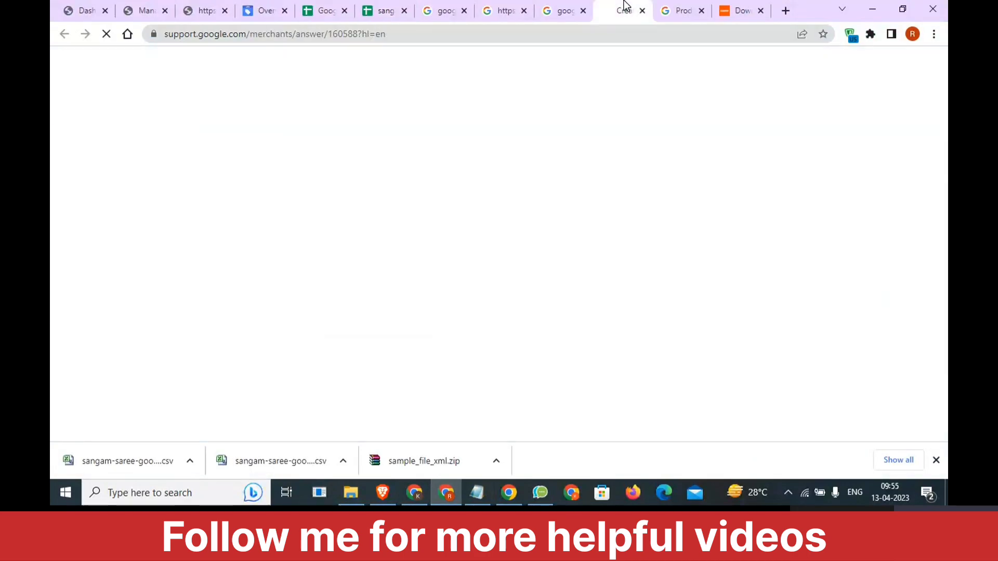
pyautogui.click(573, 5)
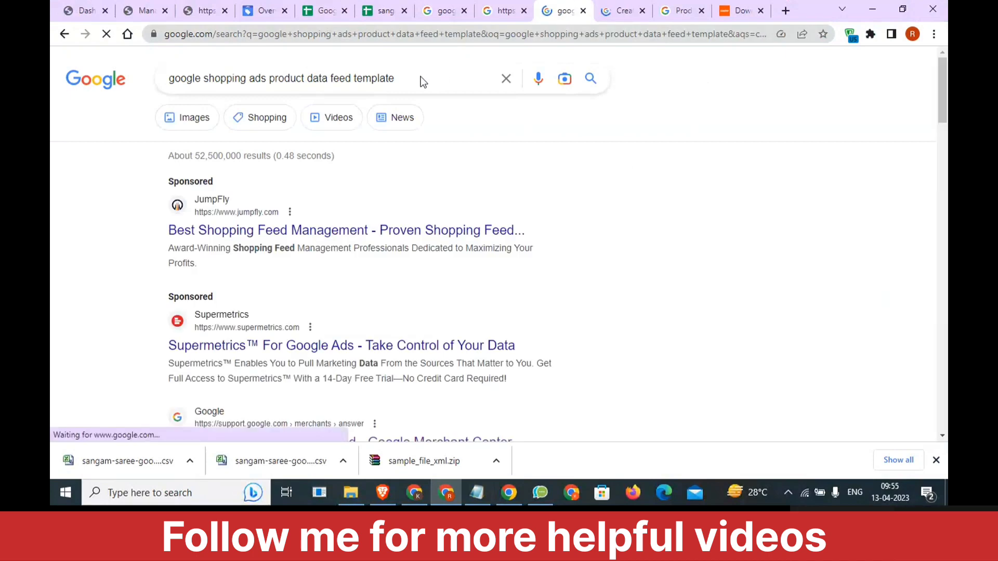
pyautogui.moveTo(394, 78); pyautogui.dragTo(266, 78)
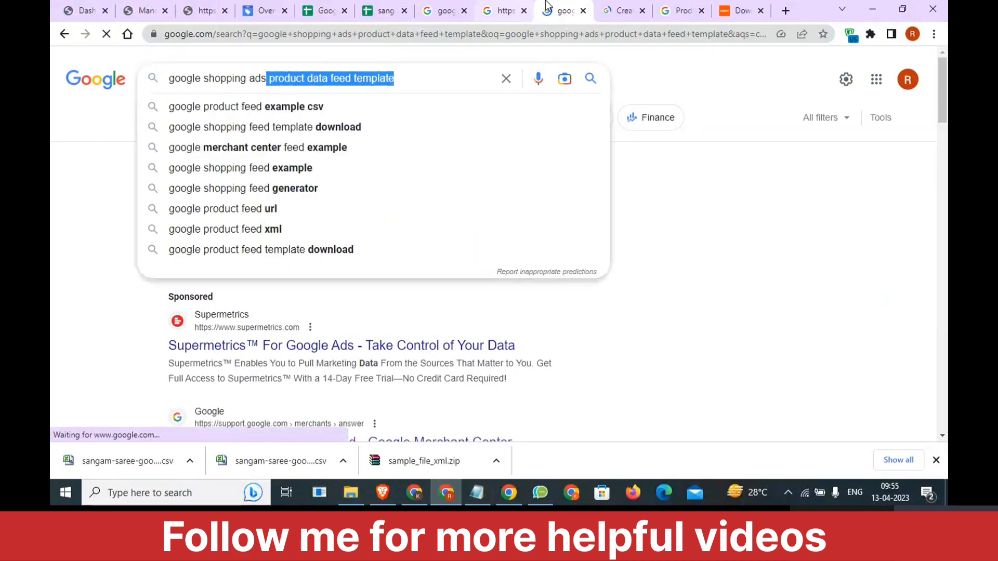
# Examine the example header row of feed attributes in the Merchant Center Help article on creating a data feed
pyautogui.click(623, 6)
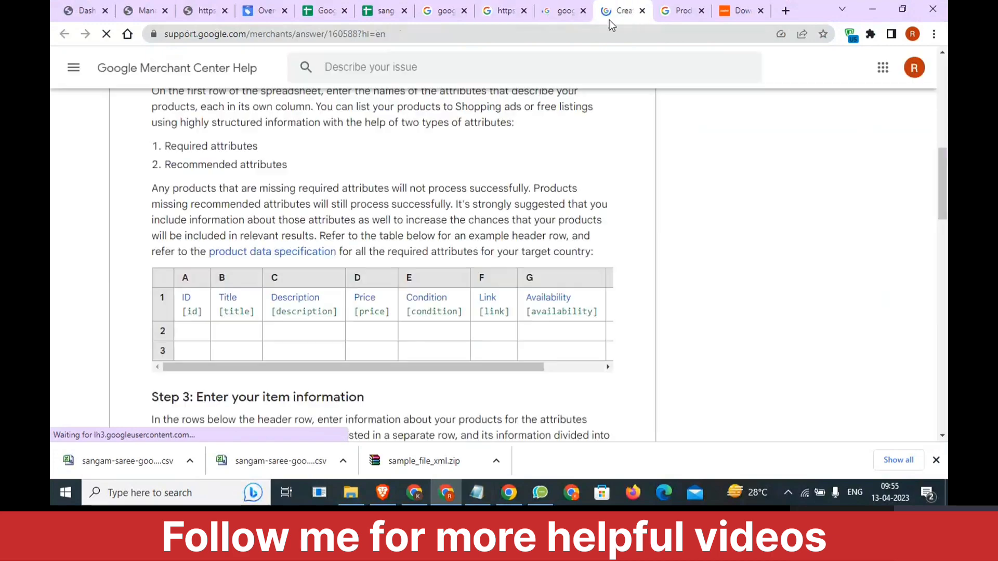
pyautogui.scroll(3, 444, 170)
pyautogui.scroll(-3, 444, 169)
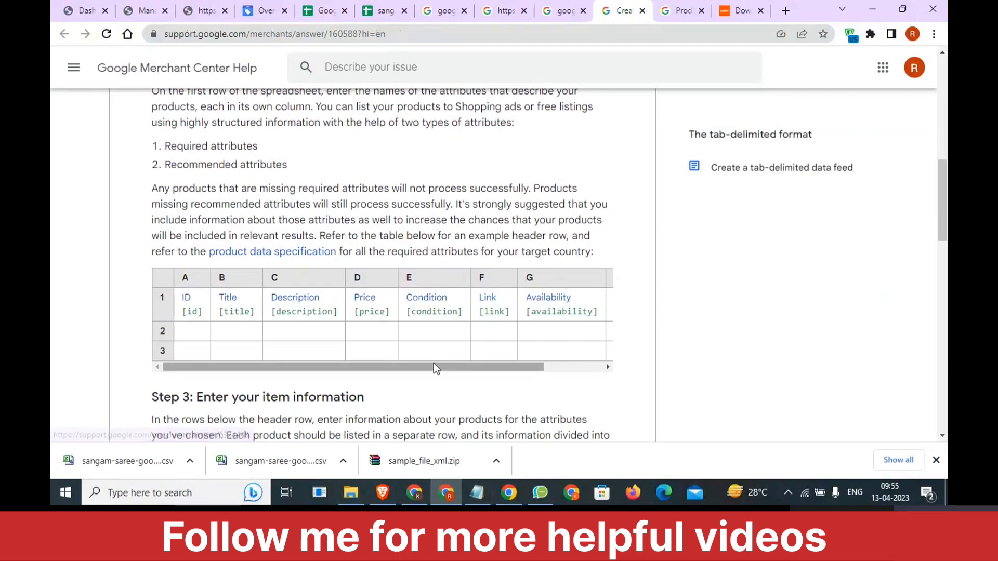
pyautogui.moveTo(416, 368); pyautogui.dragTo(342, 371)
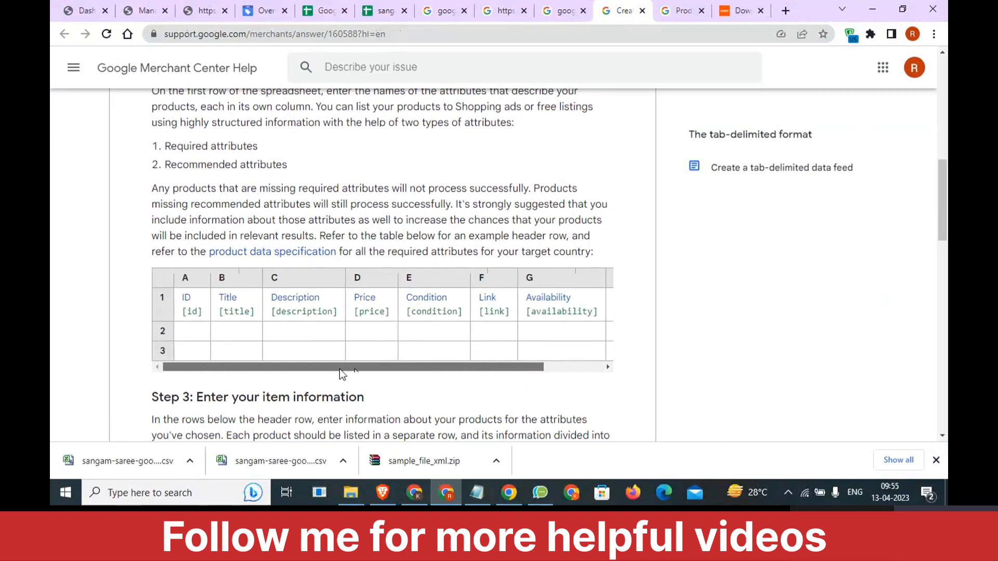
pyautogui.moveTo(392, 369); pyautogui.dragTo(444, 369)
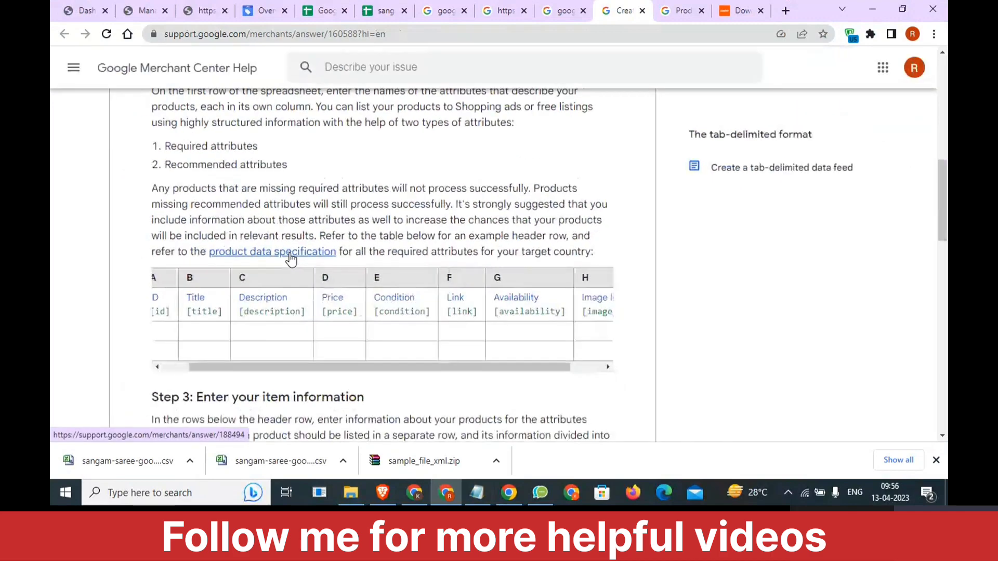
# Review the title, description, link and image link requirements in the Merchant Center Help product data specification, highlighting the main image URL text
pyautogui.click(683, 9)
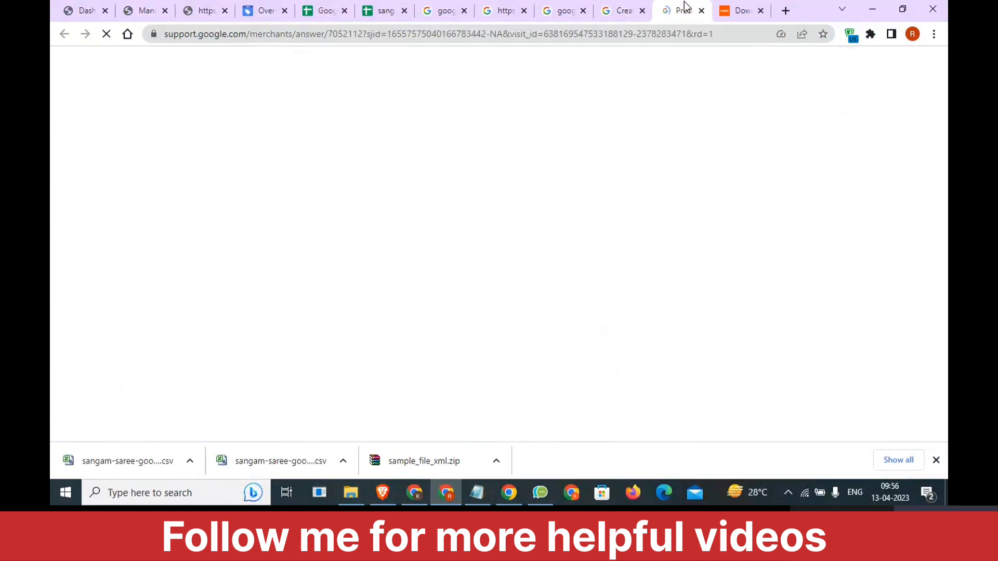
pyautogui.scroll(-10, 453, 198)
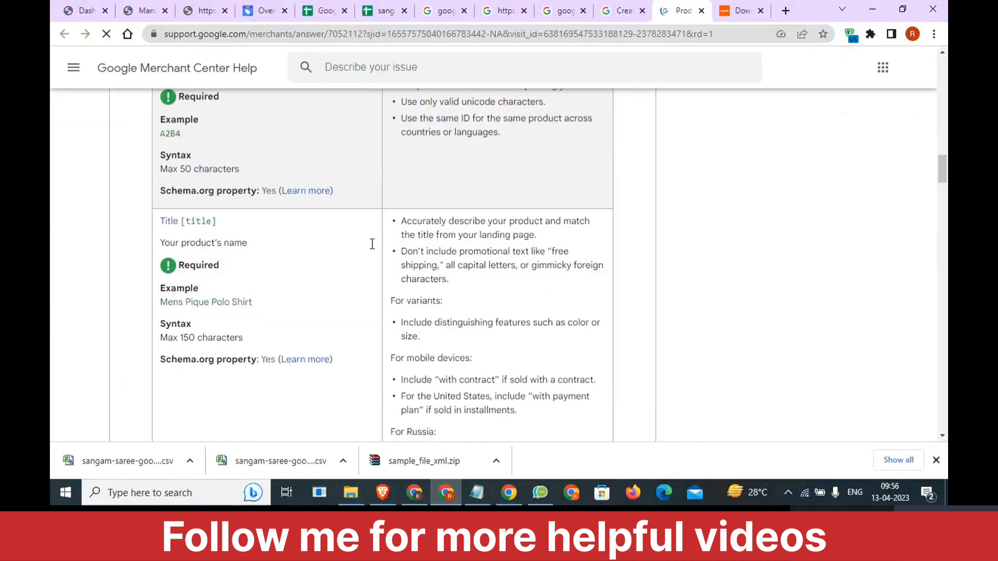
pyautogui.scroll(-3, 372, 246)
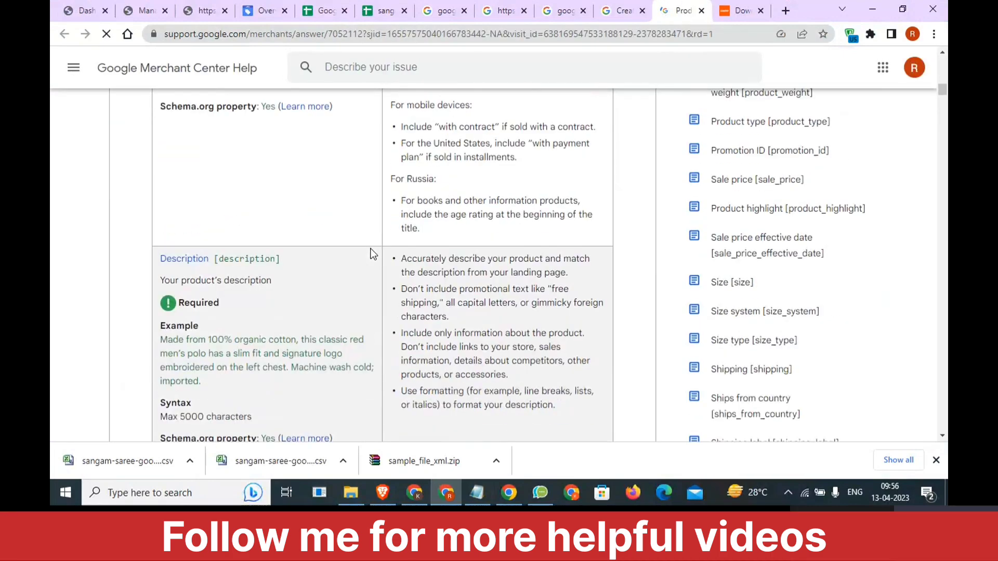
pyautogui.moveTo(276, 270); pyautogui.dragTo(182, 264)
pyautogui.scroll(-5, 183, 264)
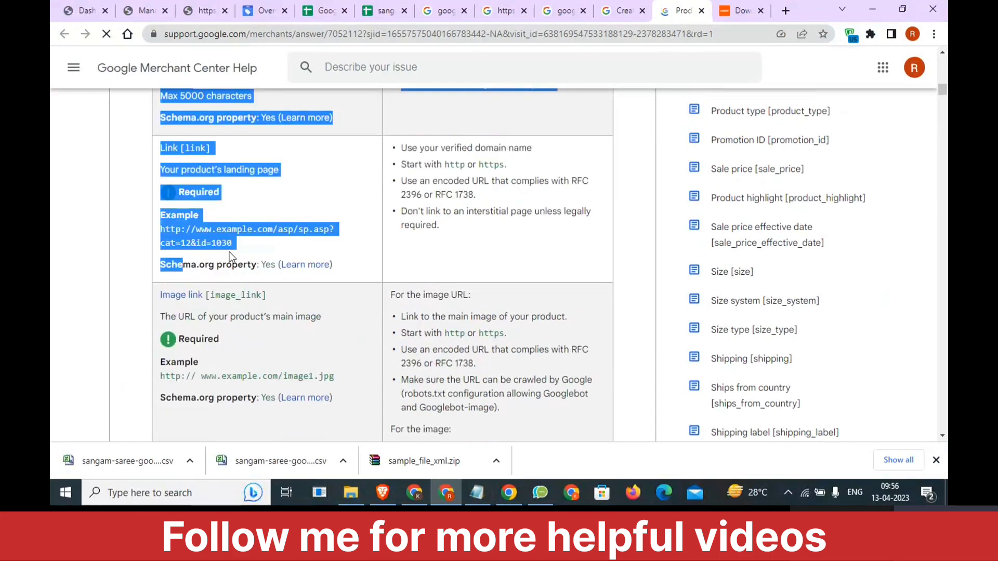
pyautogui.scroll(1, 229, 252)
pyautogui.scroll(5, 229, 252)
pyautogui.scroll(-6, 280, 246)
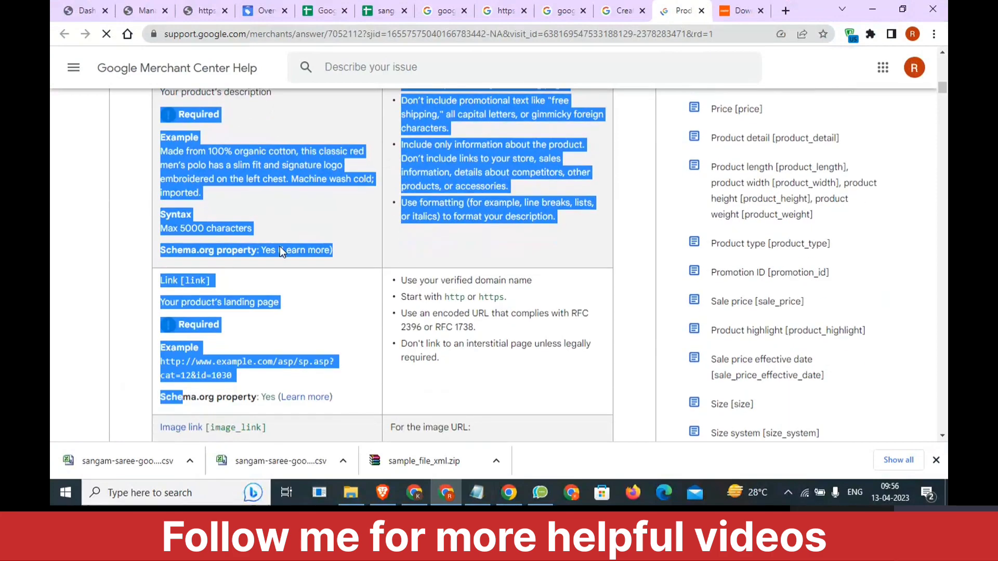
pyautogui.scroll(-1, 287, 255)
pyautogui.moveTo(337, 251); pyautogui.dragTo(200, 251)
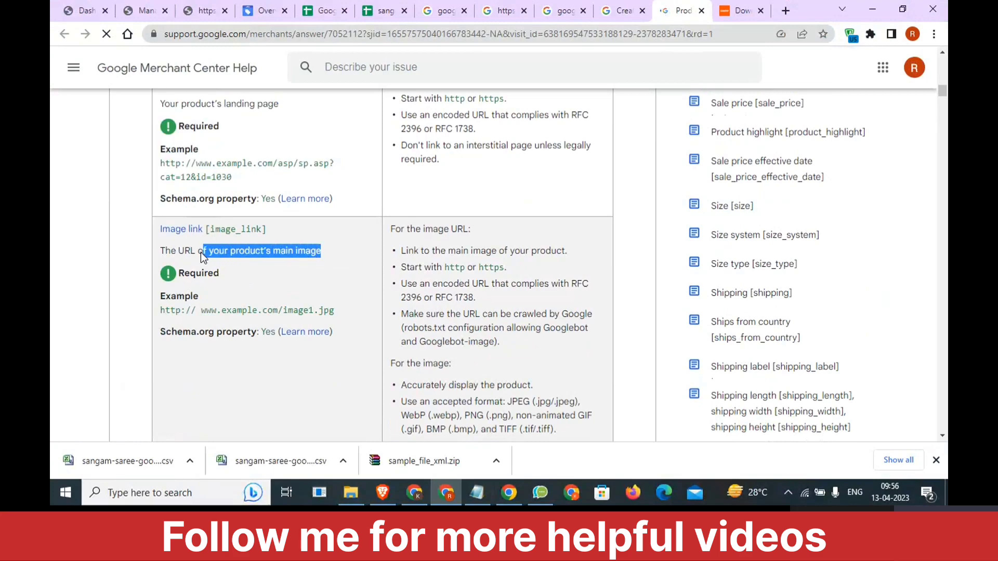
# Go back to the data feed creation article and check the columns of its example header row
pyautogui.click(624, 7)
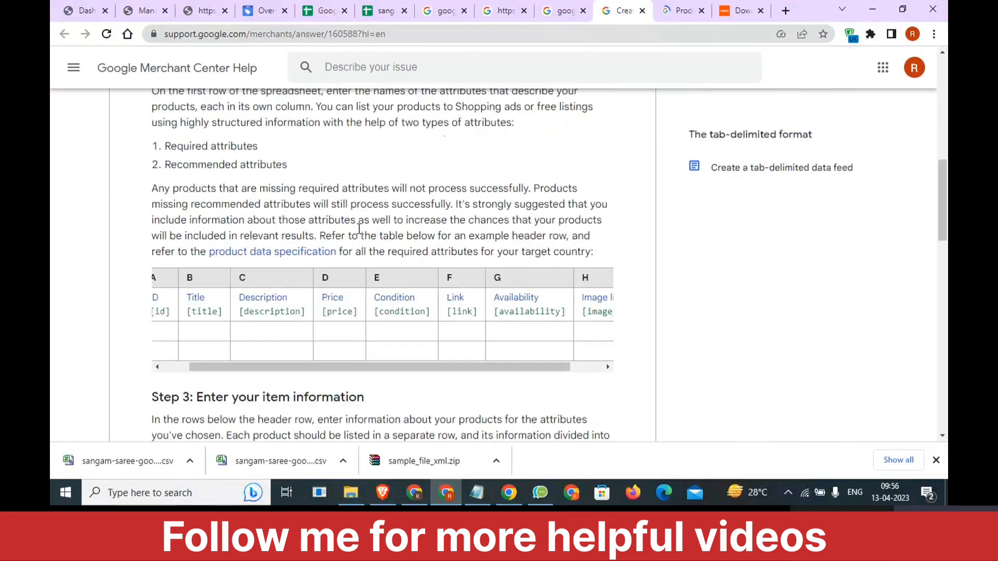
pyautogui.hscroll(-2, 342, 304)
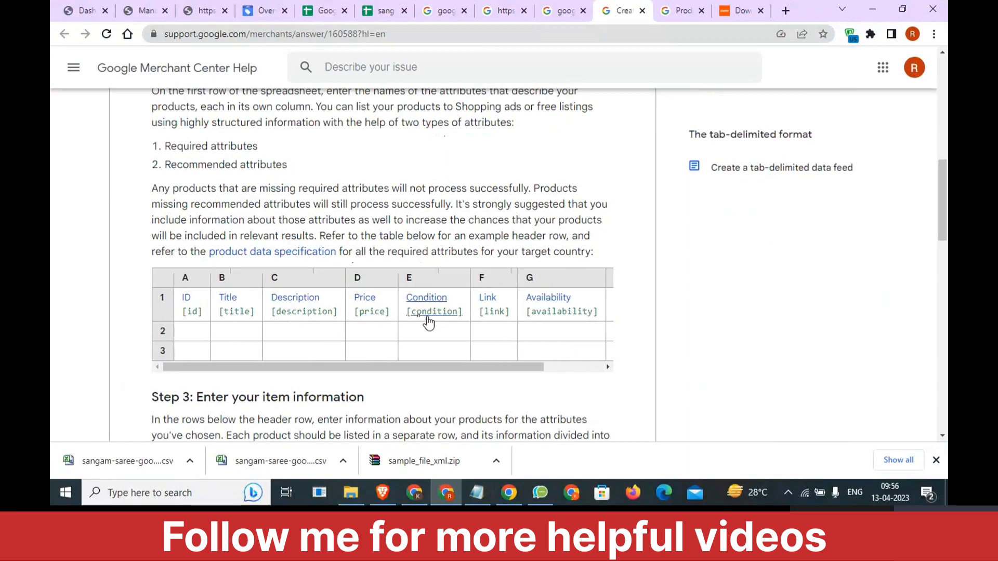
pyautogui.hscroll(2, 441, 318)
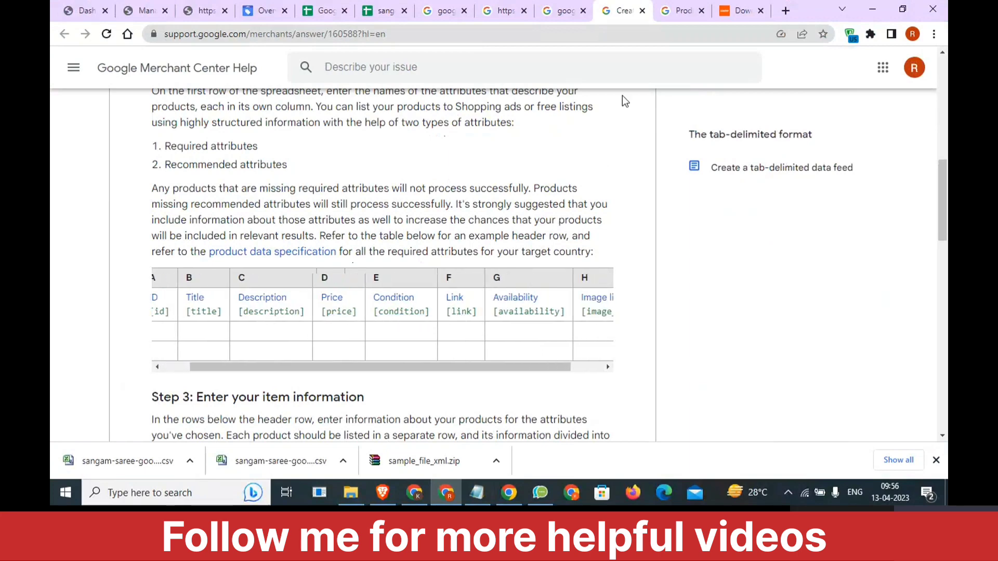
# Compare the optional mobile link and additional image link attributes with the required image link and description in the product data specification
pyautogui.click(679, 10)
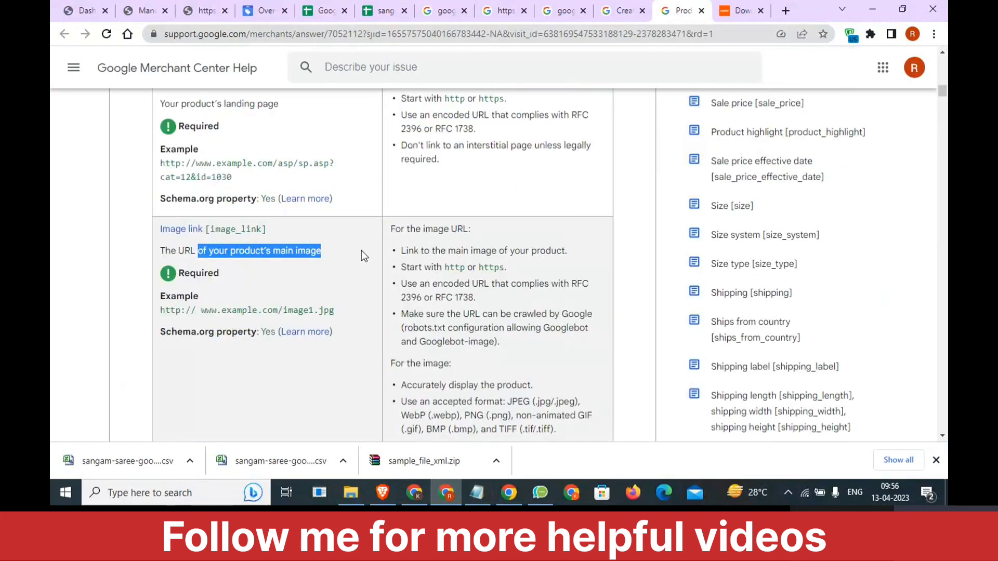
pyautogui.scroll(-10, 360, 251)
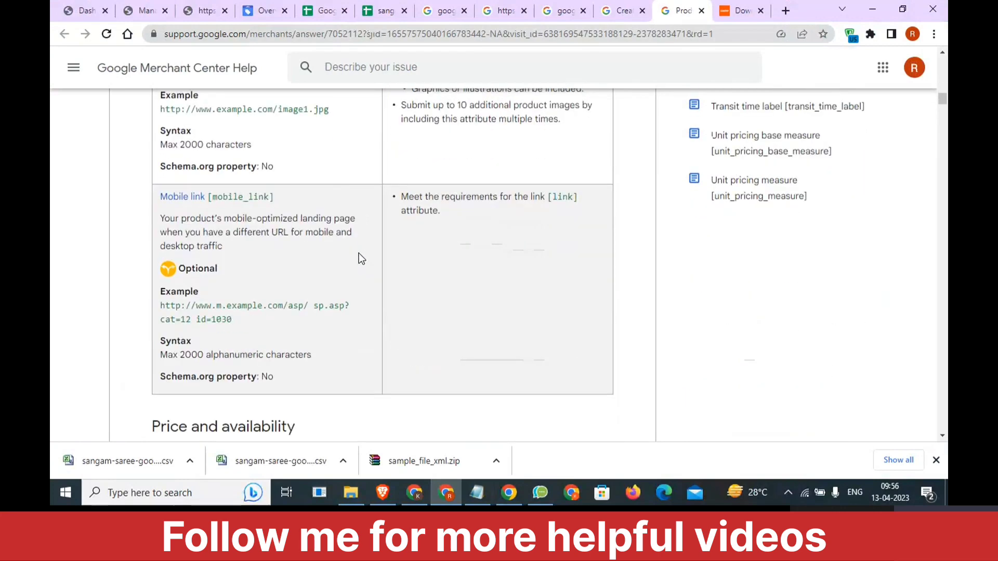
pyautogui.scroll(-1, 361, 258)
pyautogui.moveTo(285, 229); pyautogui.dragTo(192, 200)
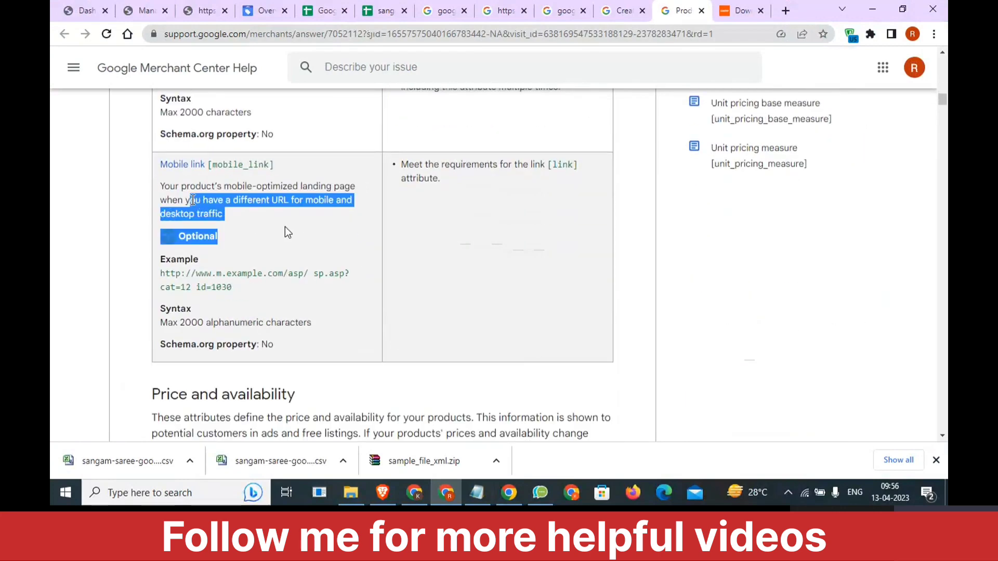
pyautogui.scroll(4, 335, 244)
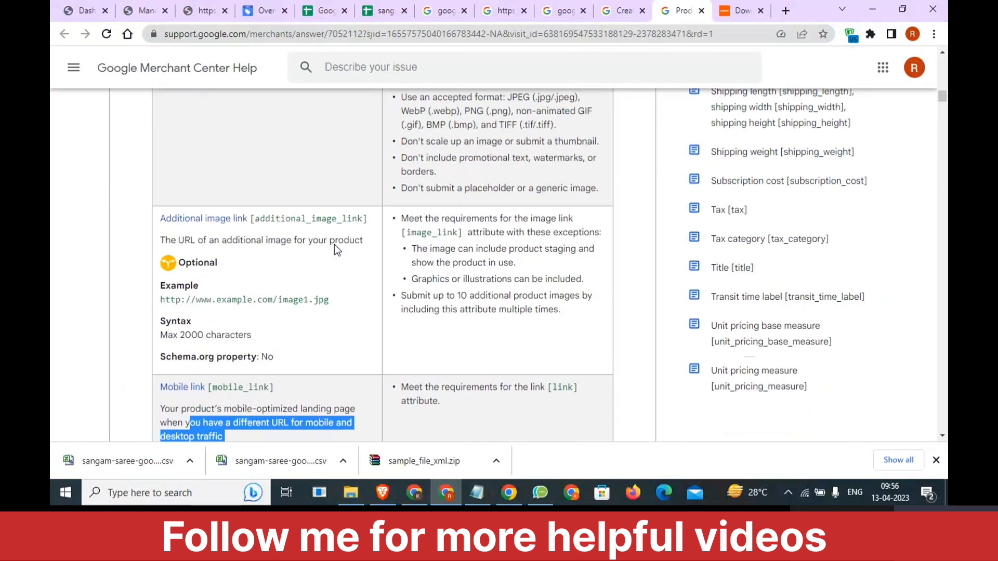
pyautogui.scroll(7, 335, 244)
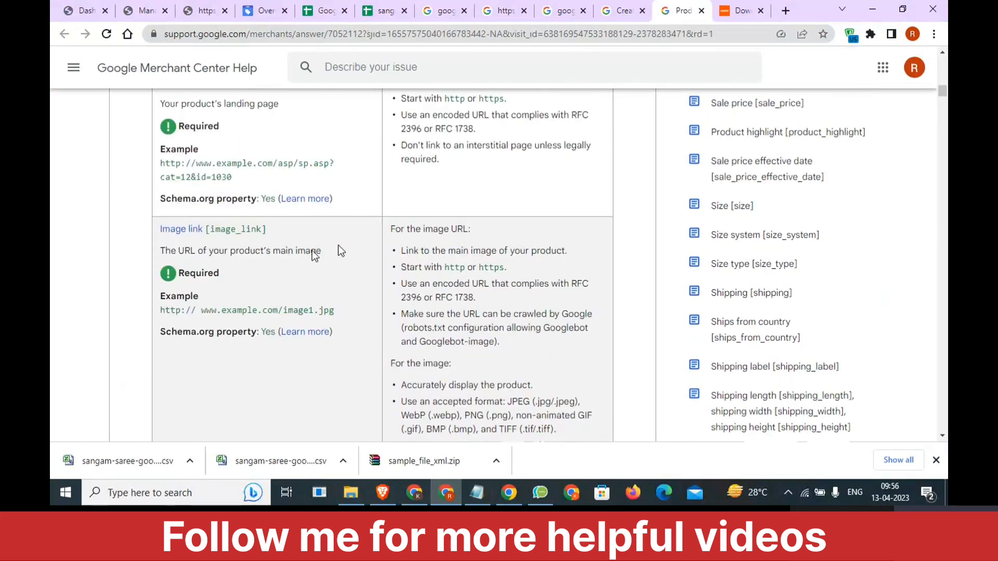
pyautogui.moveTo(333, 252); pyautogui.dragTo(172, 246)
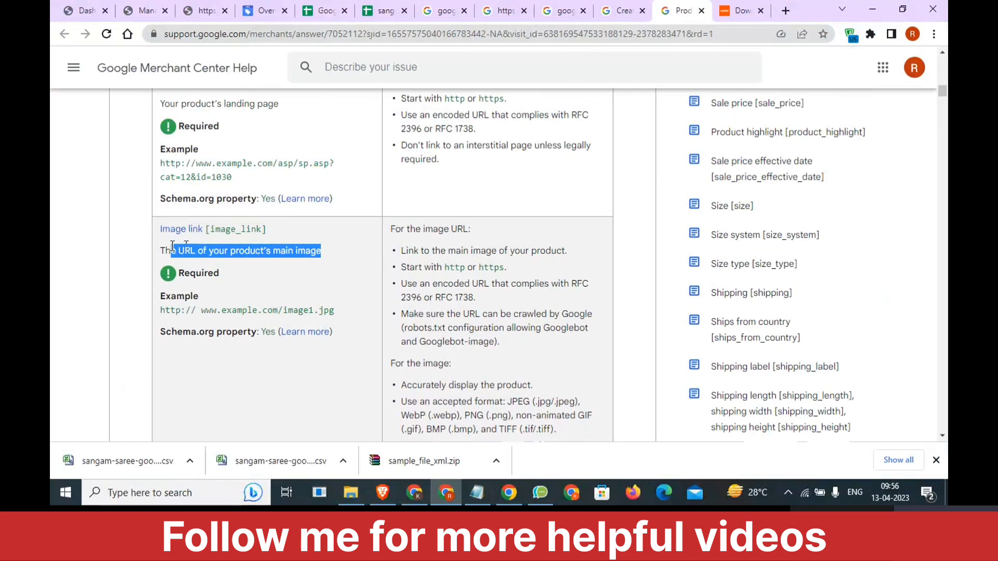
pyautogui.scroll(6, 172, 245)
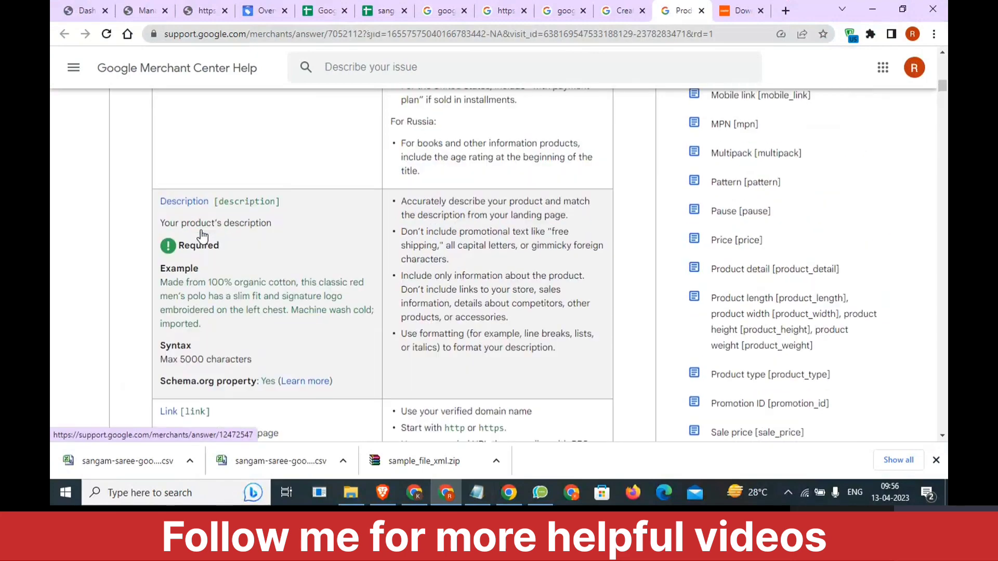
# Switch to the Classes document in Google Docs and place the cursor after the "(Google Shopping Campaign)" subtitle
pyautogui.click(414, 492)
pyautogui.click(612, 245)
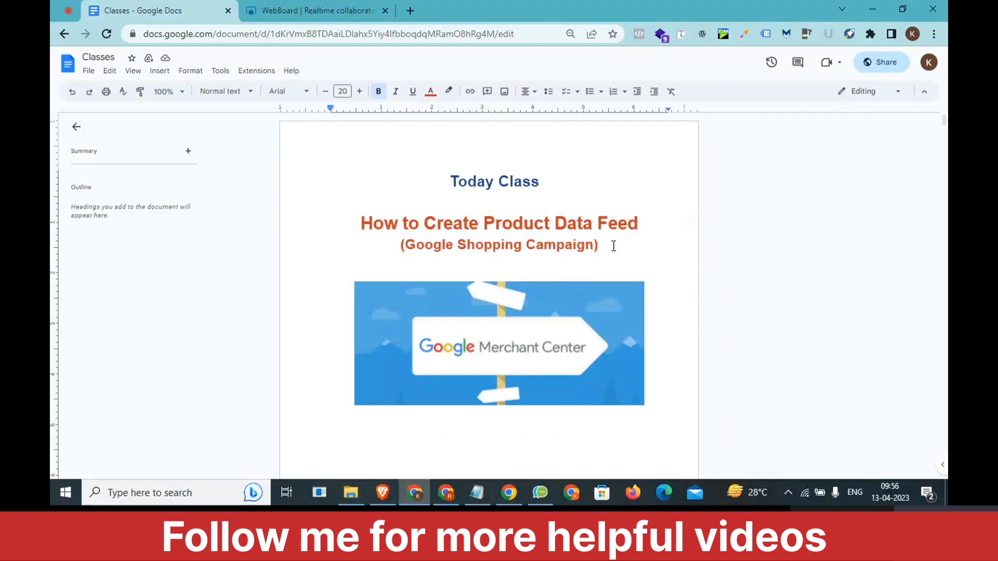